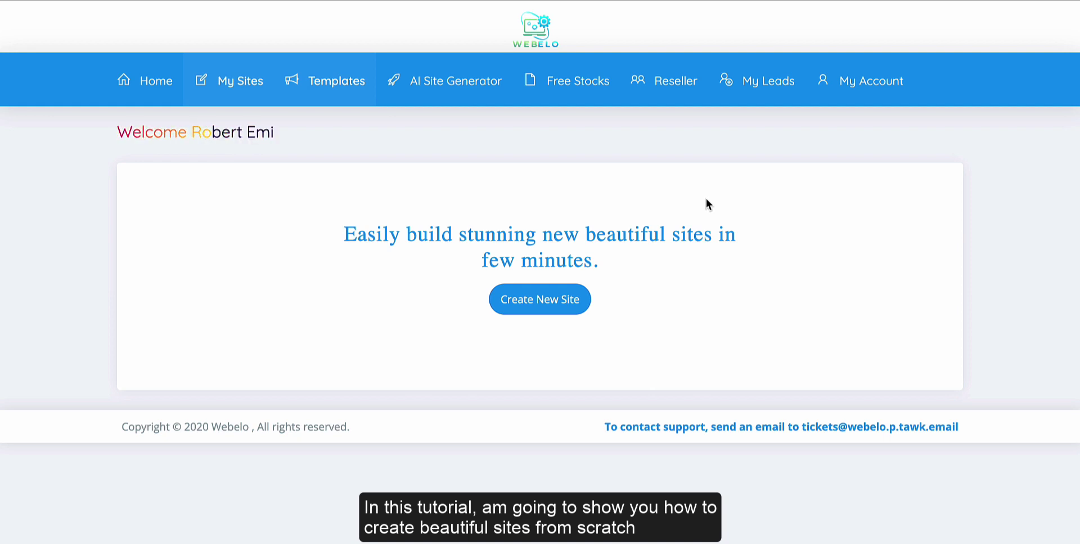
Step: Start creating a new site and enter My site 1 as the site name
click(542, 307)
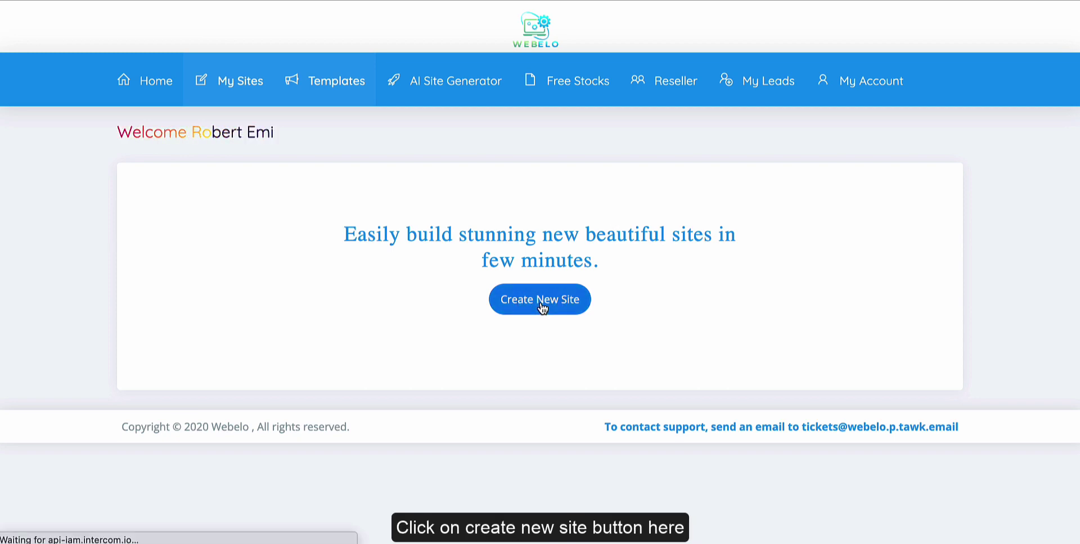
scroll(705, 278, down, 1)
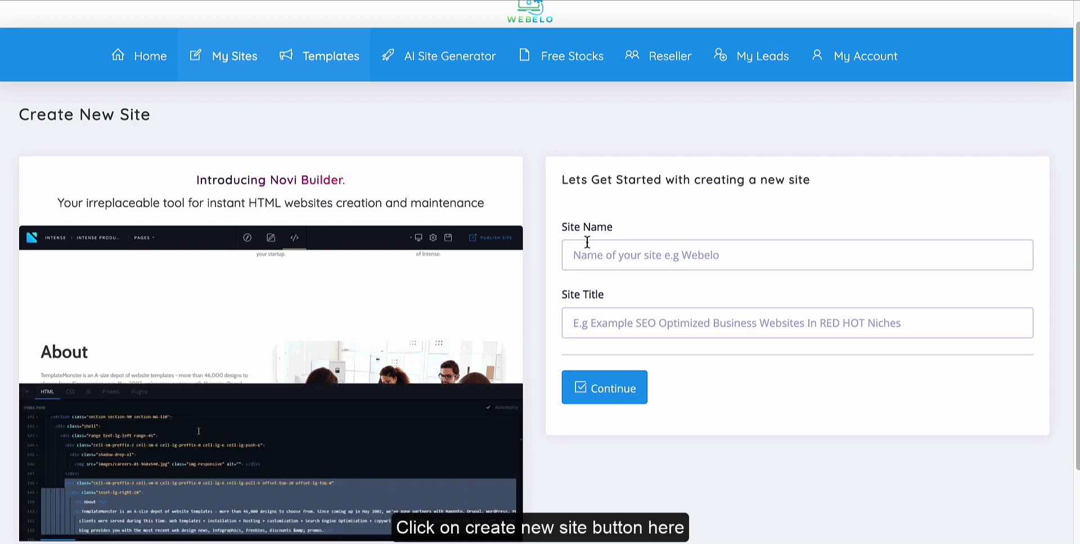
click(605, 244)
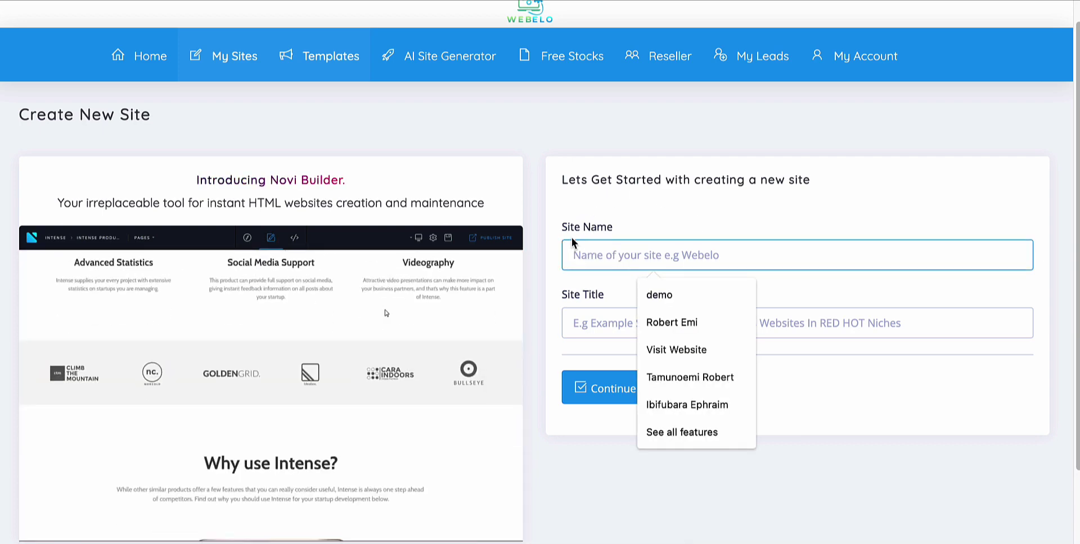
text(M)
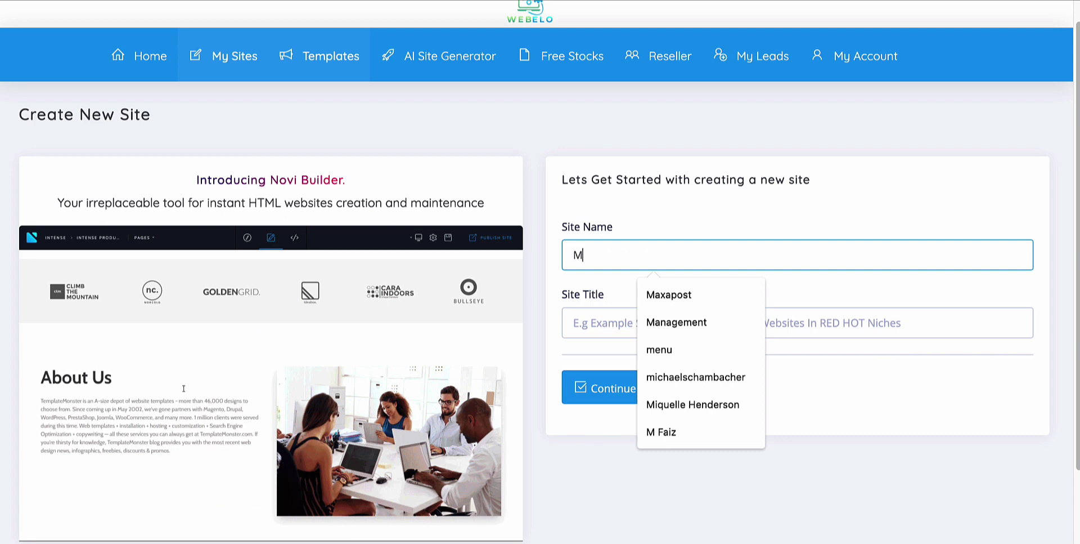
text(y site 1)
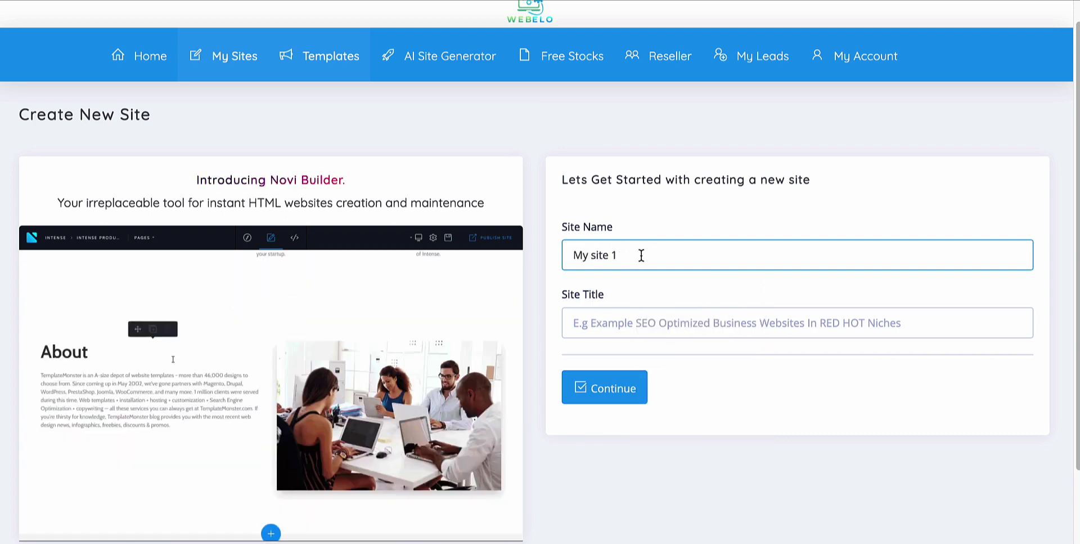
Step: Copy the site name into the site title, generate the site, and go to the newly created page
drag(641, 255, 563, 255)
key(ctrl+c)
click(594, 316)
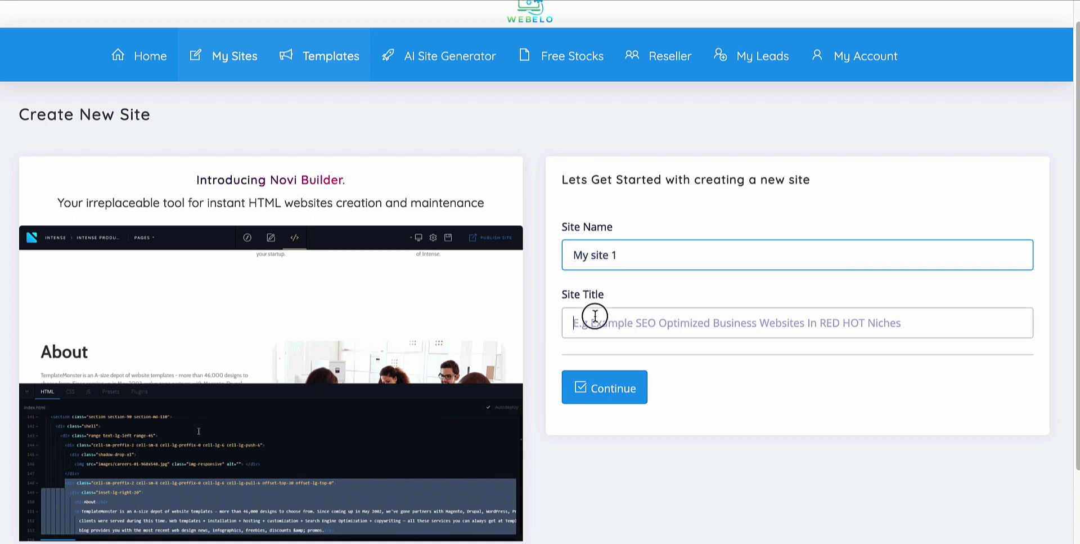
key(ctrl+v)
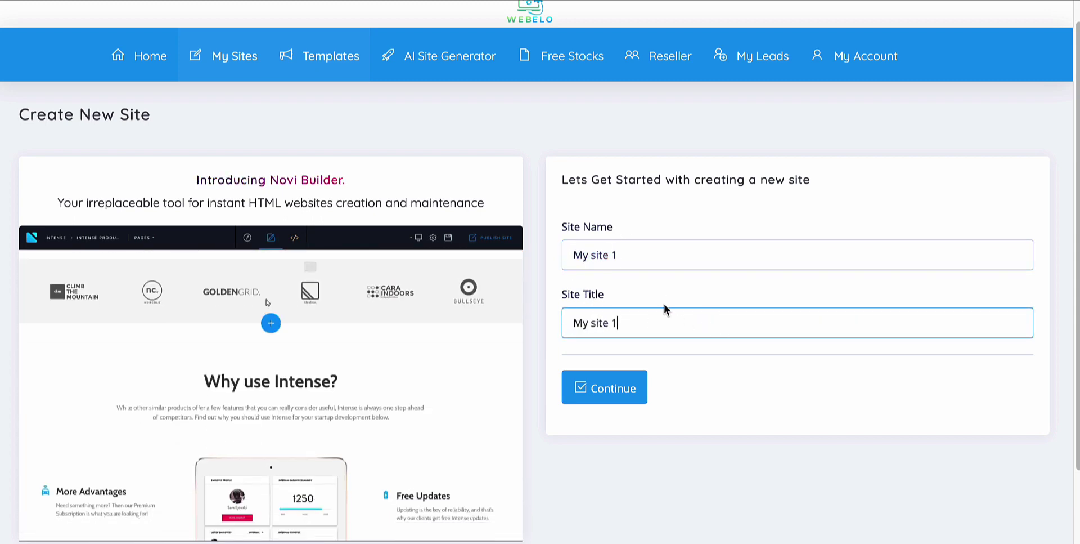
click(706, 386)
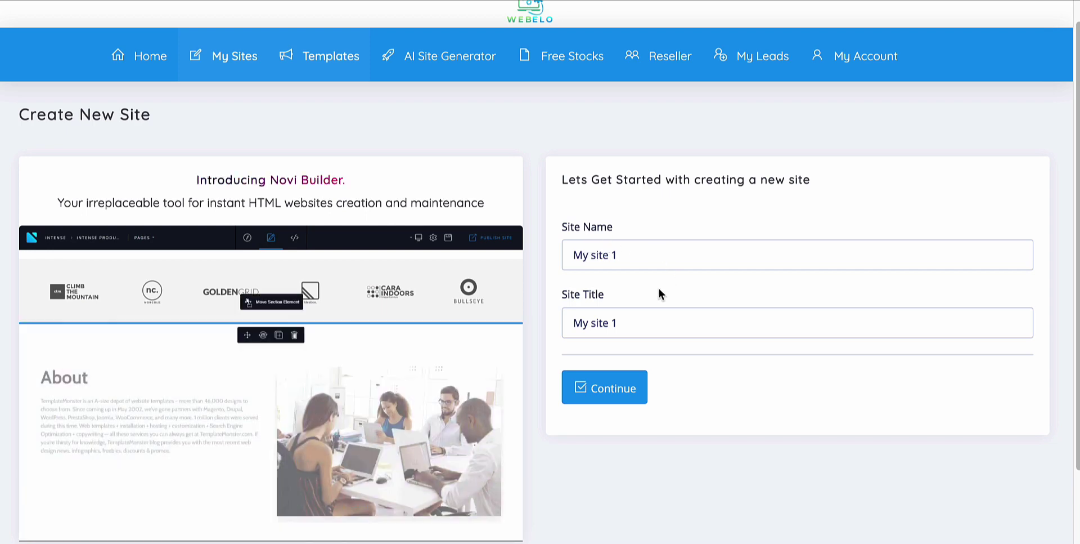
click(615, 387)
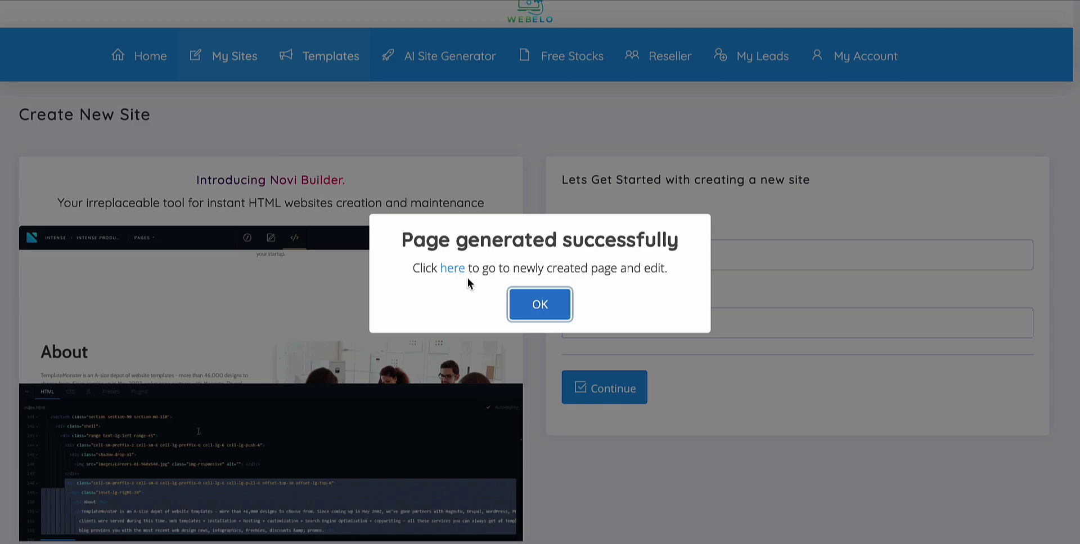
click(454, 271)
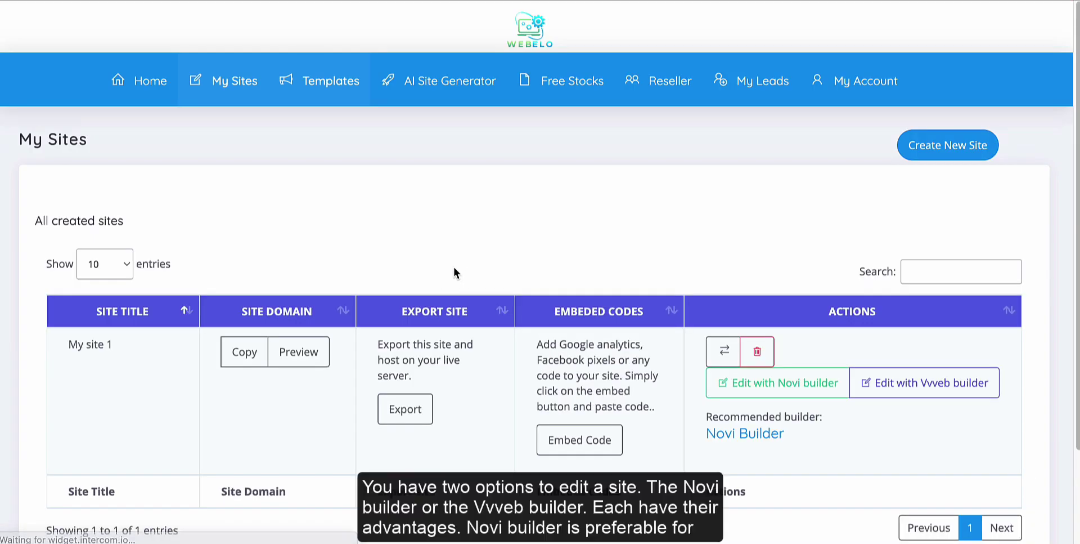
Step: Open My site 1 for editing with Novi builder from the list of created sites
scroll(453, 218, down, 2)
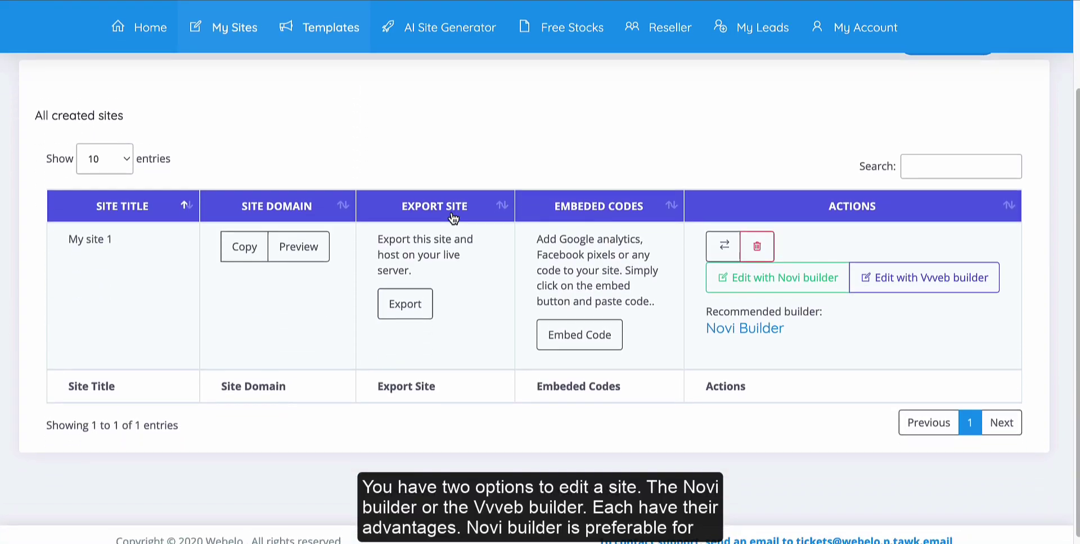
scroll(714, 298, up, 1)
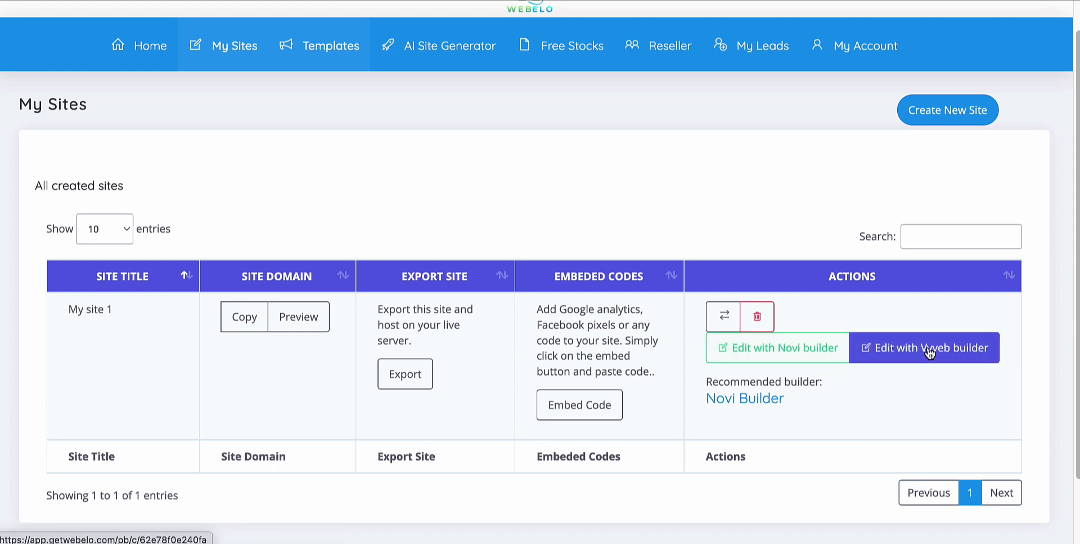
scroll(856, 406, down, 1)
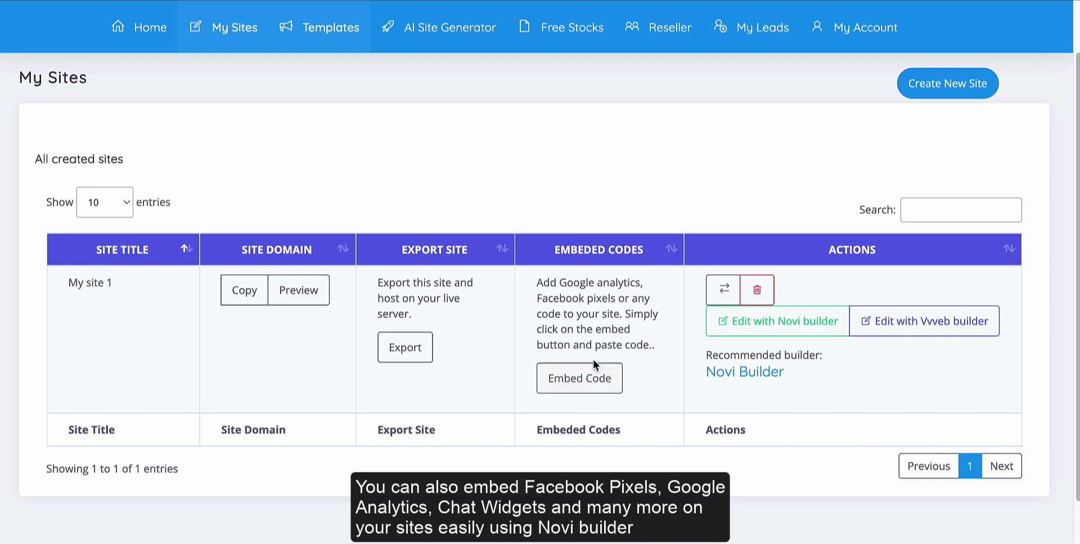
scroll(586, 360, down, 1)
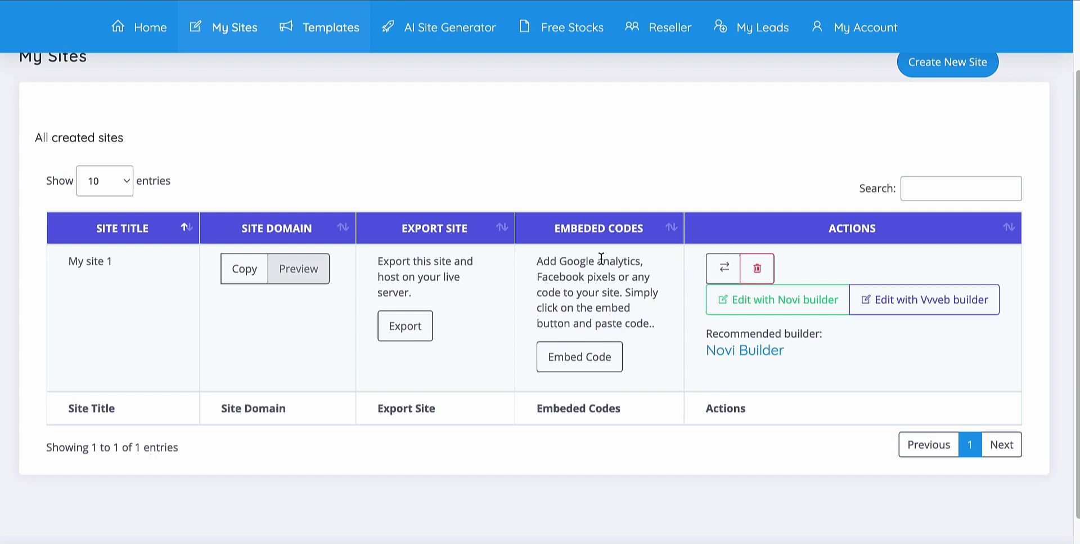
scroll(682, 278, up, 2)
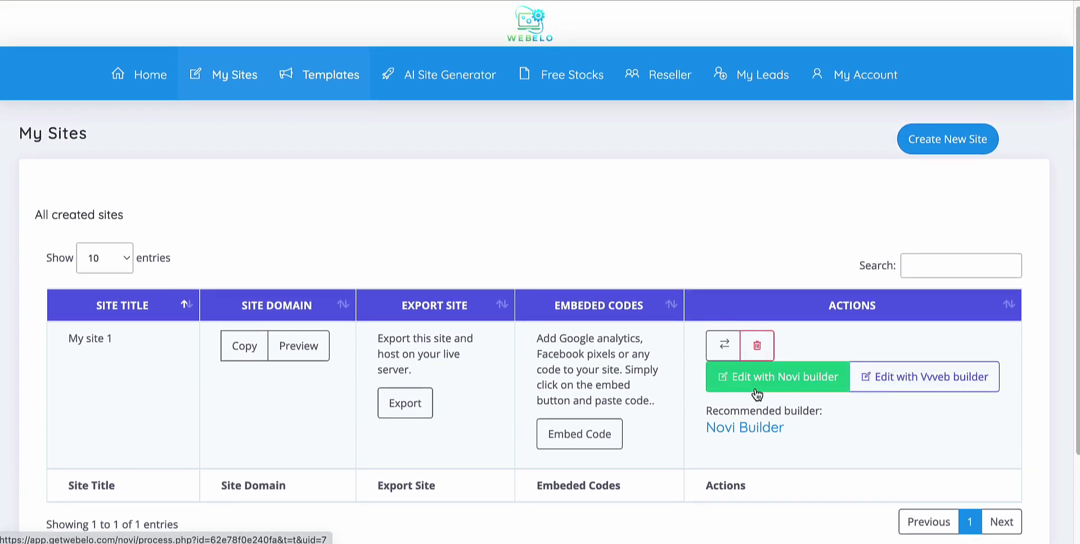
click(780, 381)
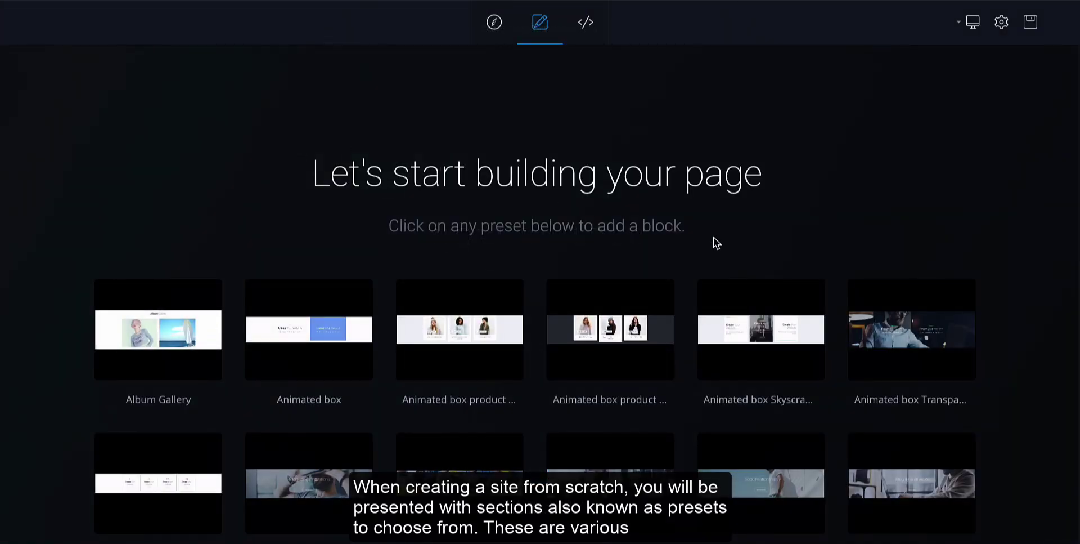
Step: Look through the section presets offered for building the page, from galleries and animated boxes to counters and footers
scroll(778, 218, down, 3)
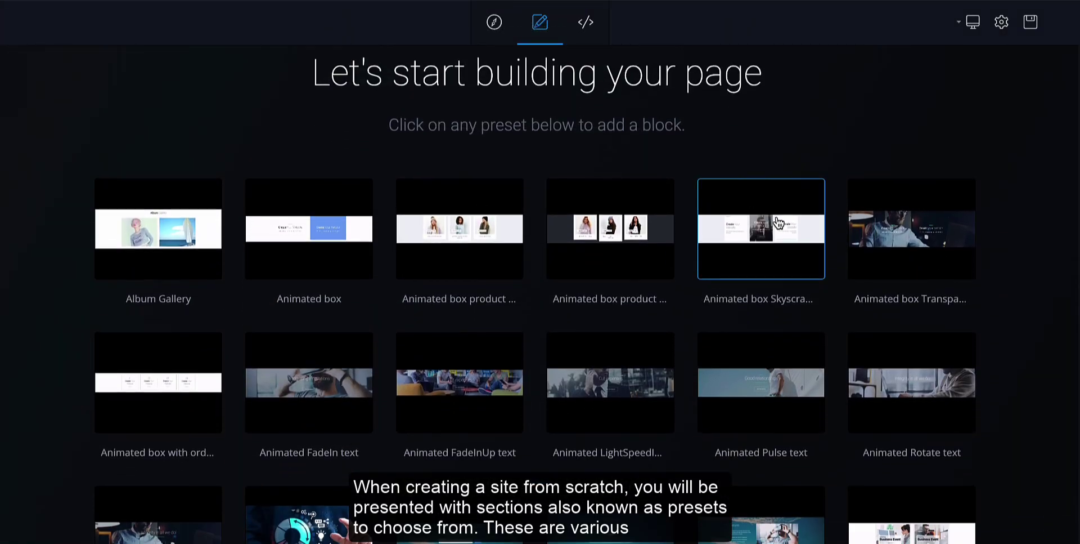
scroll(575, 168, up, 2)
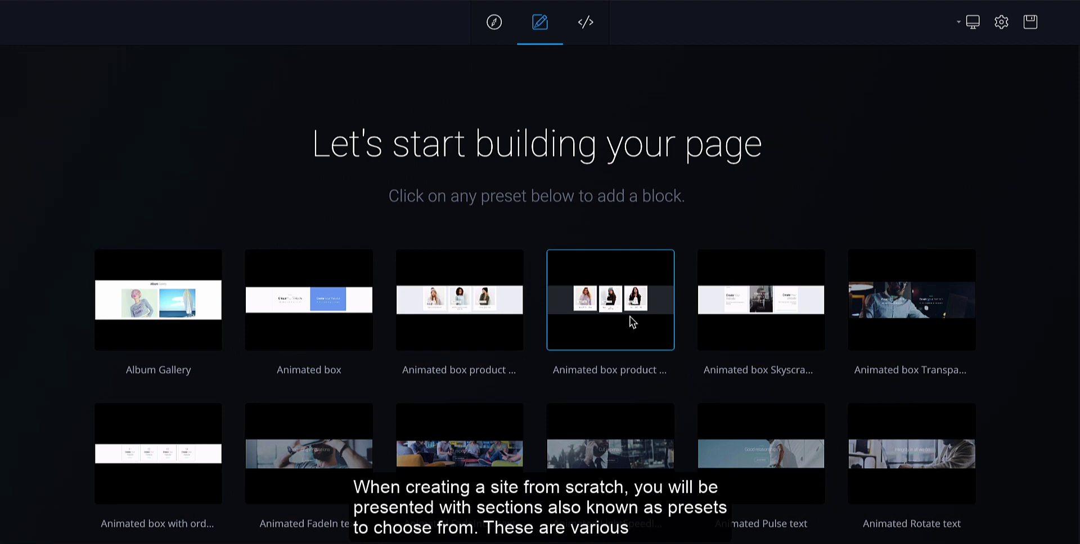
scroll(704, 327, down, 3)
scroll(703, 327, down, 5)
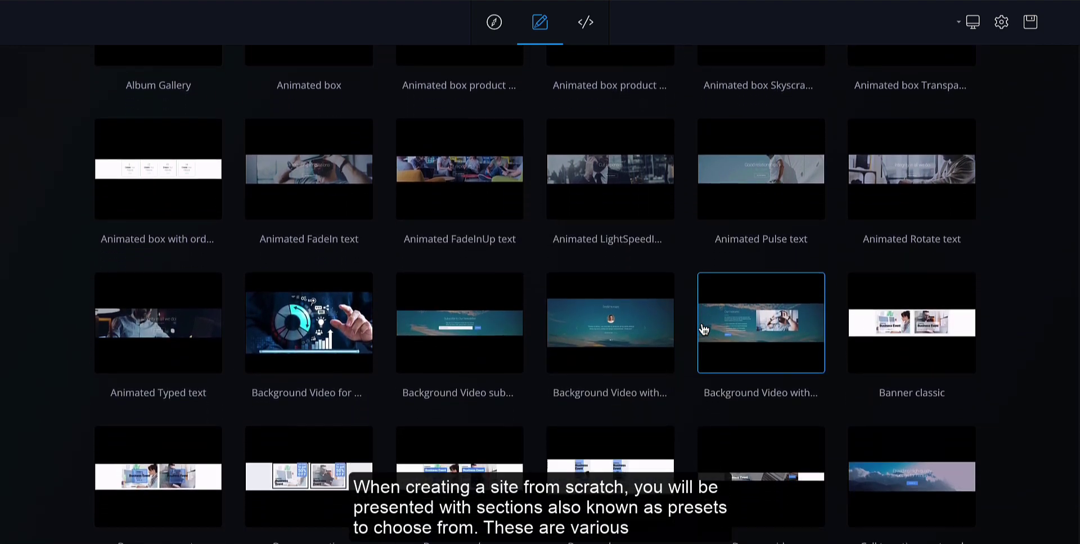
scroll(703, 328, up, 1)
scroll(713, 301, down, 7)
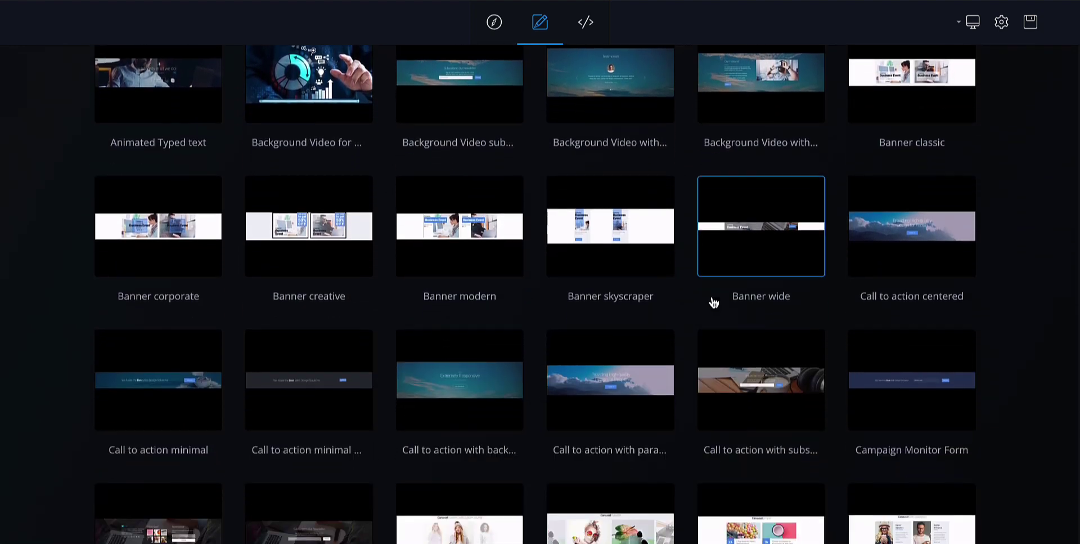
scroll(713, 302, down, 5)
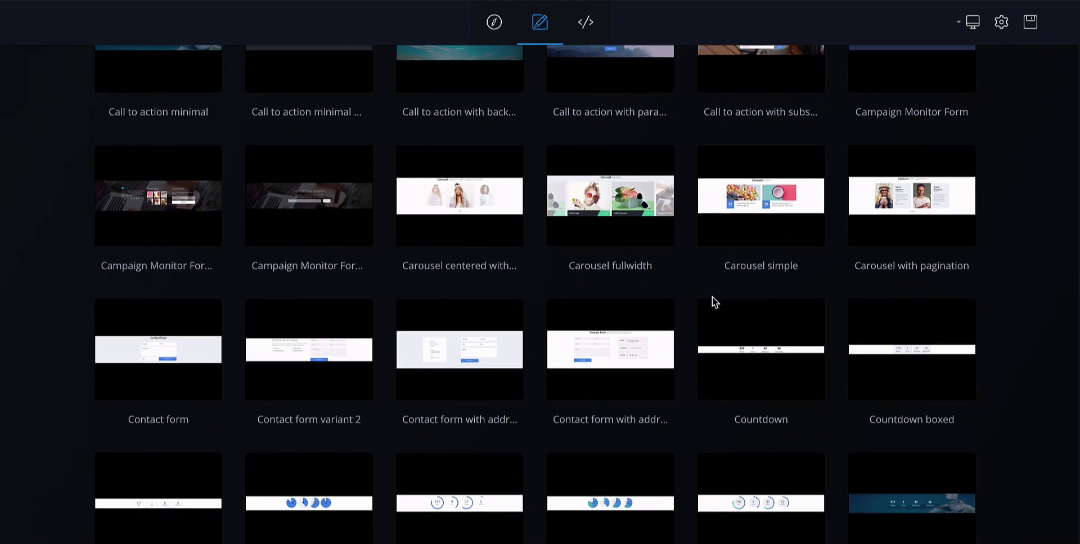
scroll(714, 302, down, 8)
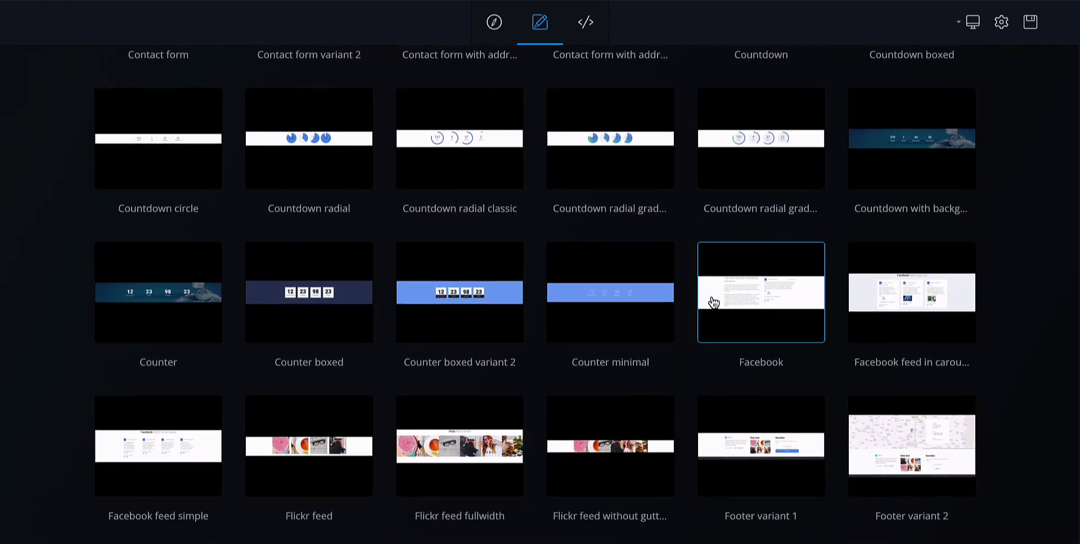
scroll(714, 303, up, 20)
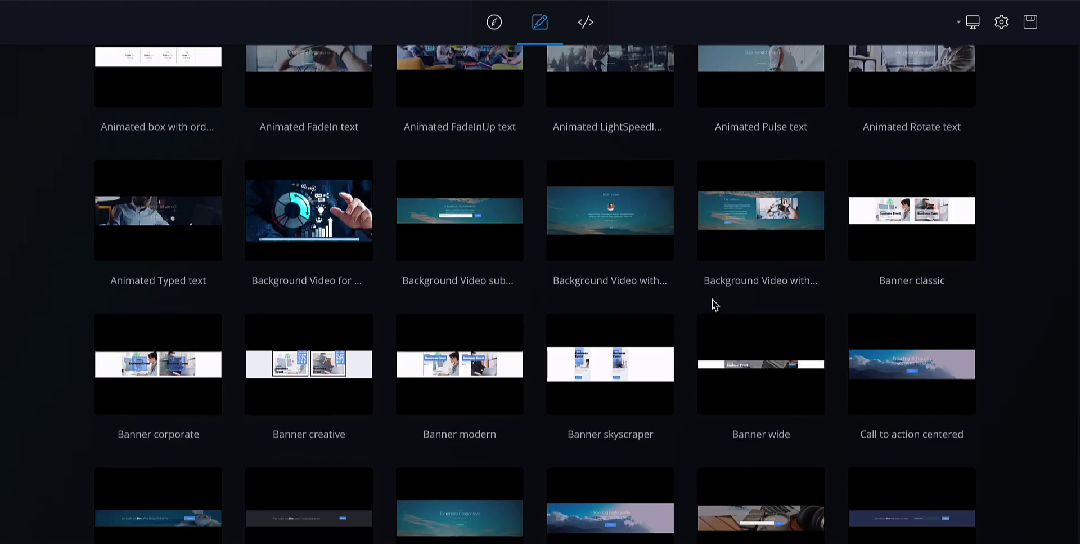
scroll(608, 220, up, 3)
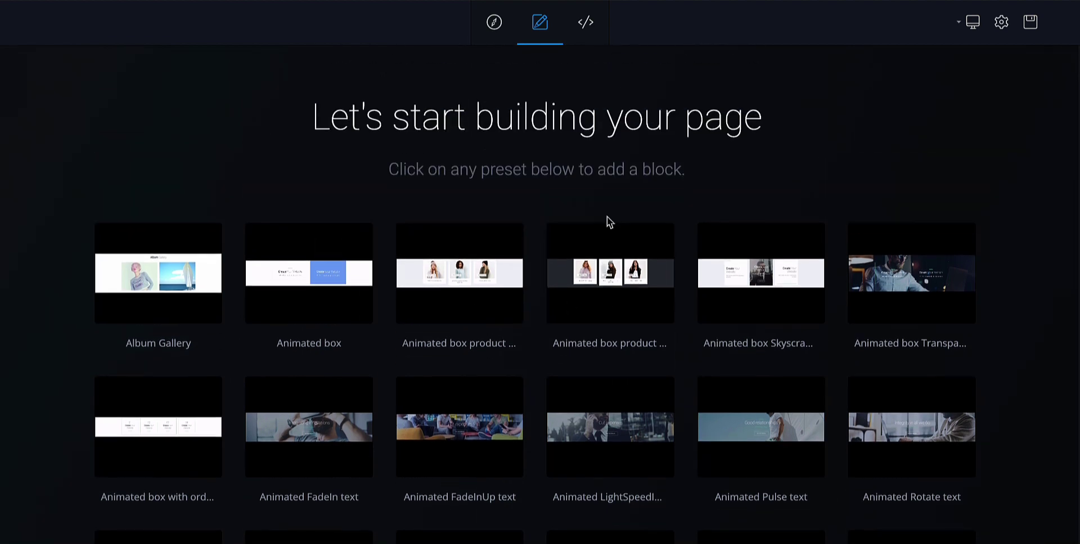
Step: Add the Header variant 5 preset as the first block of the empty page
scroll(298, 95, down, 18)
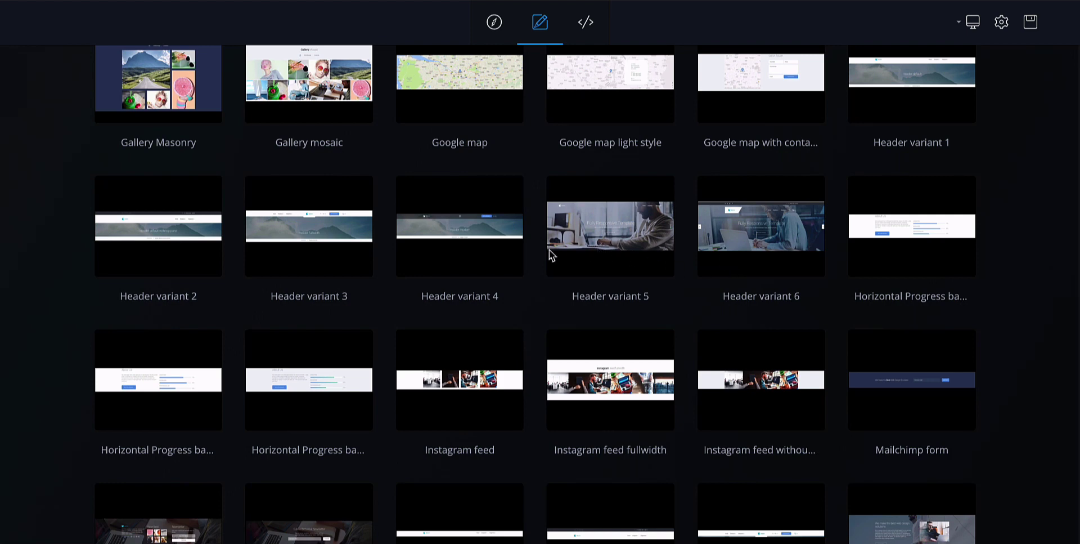
click(605, 239)
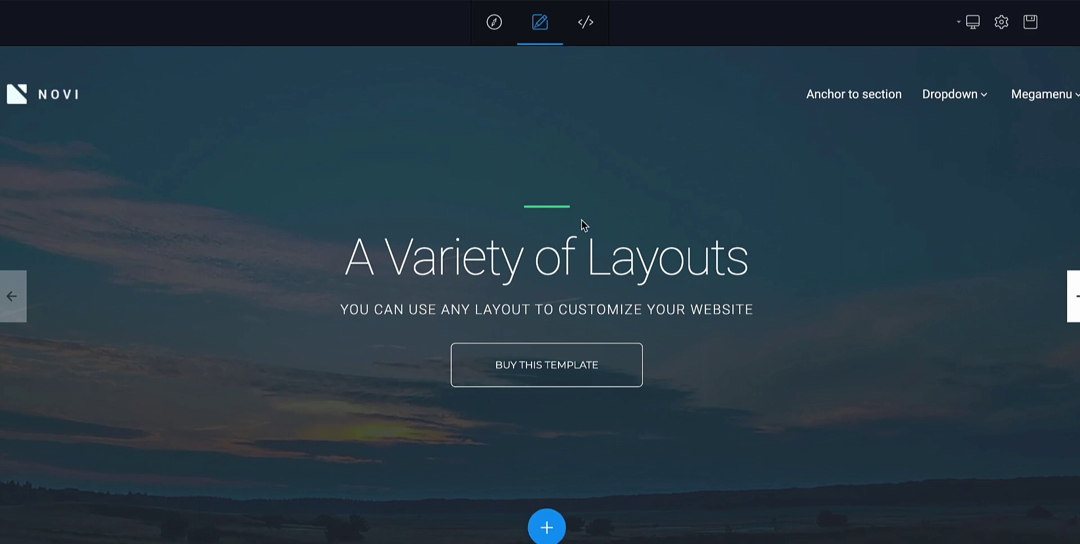
Step: Examine the header section's editing options, including the additional slide and layer commands
mouse_move(705, 297)
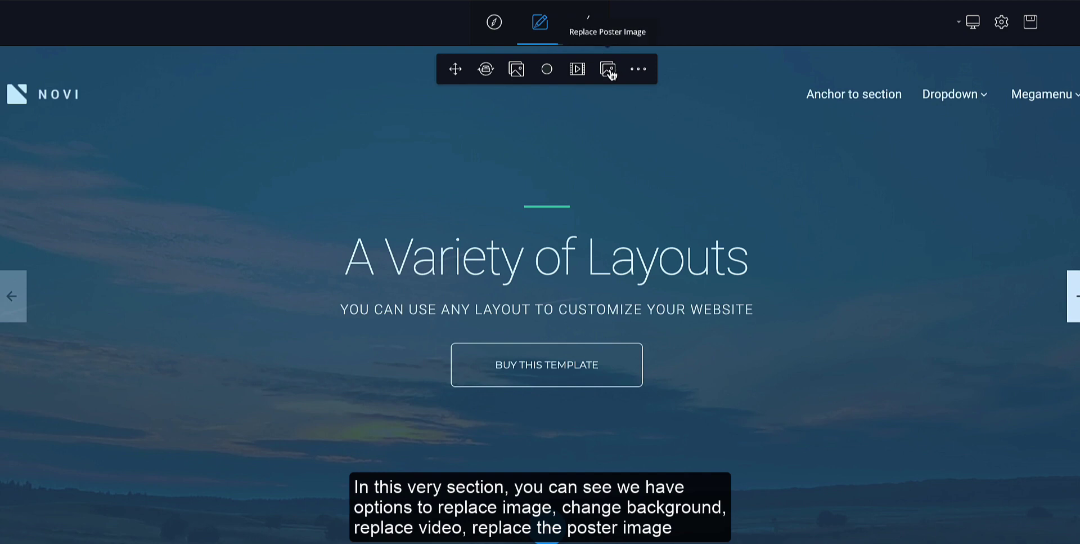
click(642, 70)
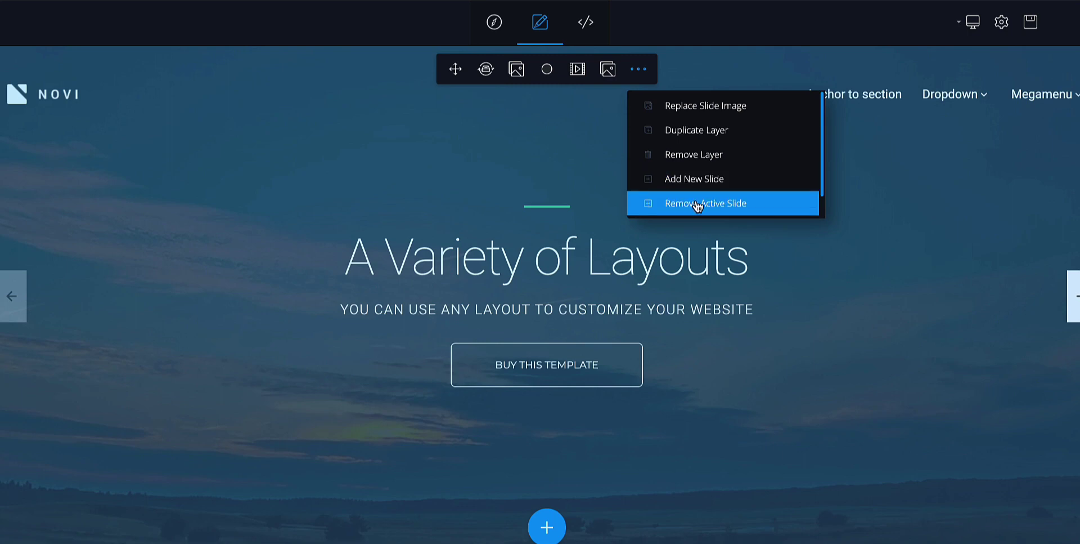
scroll(729, 188, down, 1)
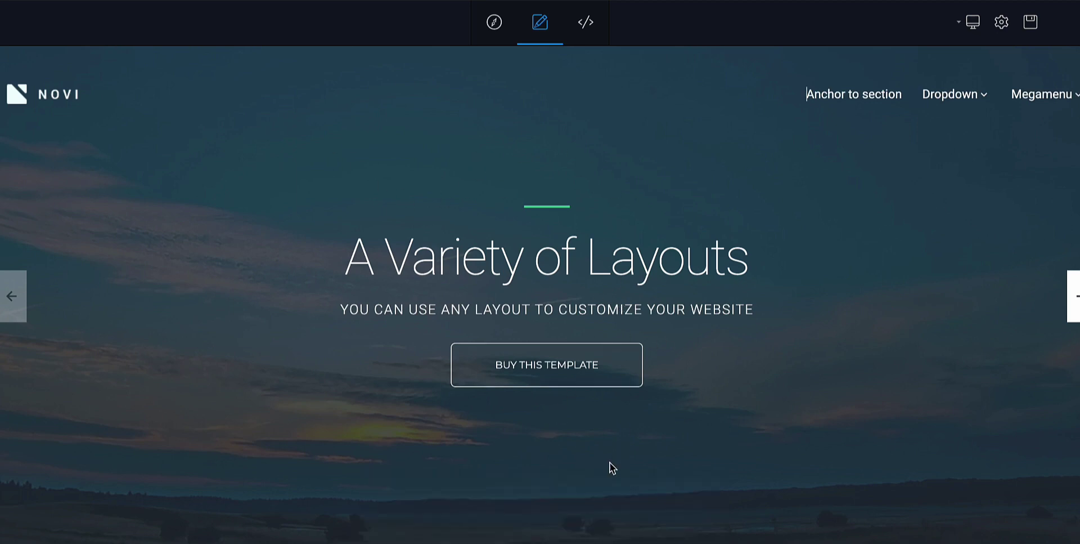
Step: Browse the presets for a block below the header, covering animated text, background video, banner, call to action and Campaign Monitor form categories
mouse_move(579, 492)
click(547, 527)
scroll(662, 365, down, 3)
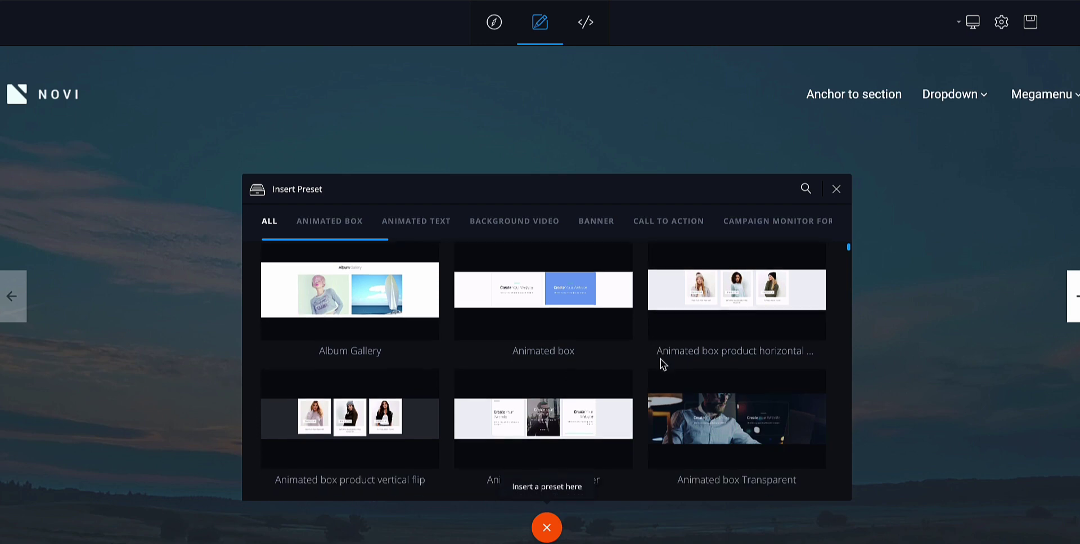
scroll(661, 365, up, 3)
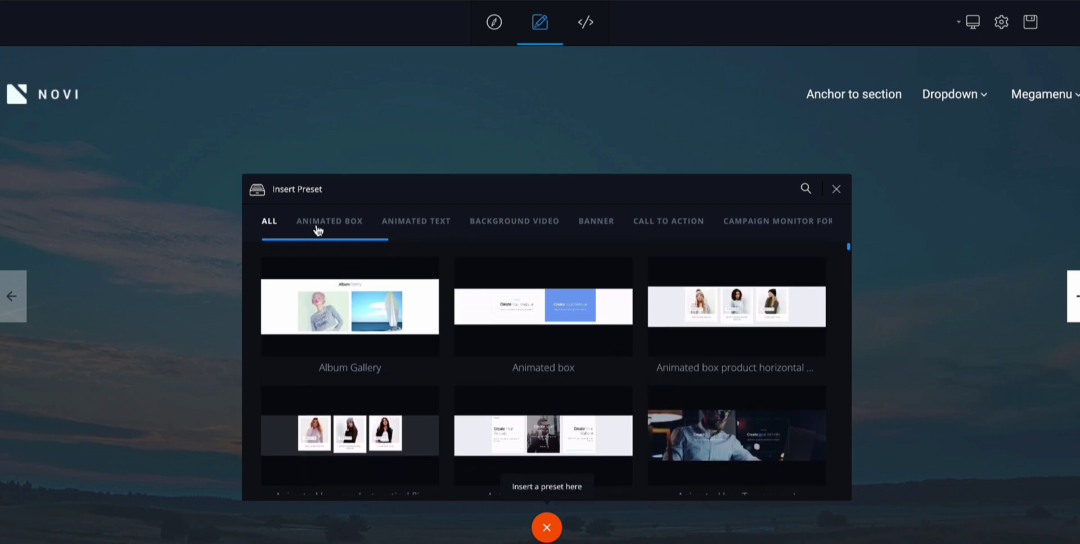
scroll(369, 217, down, 2)
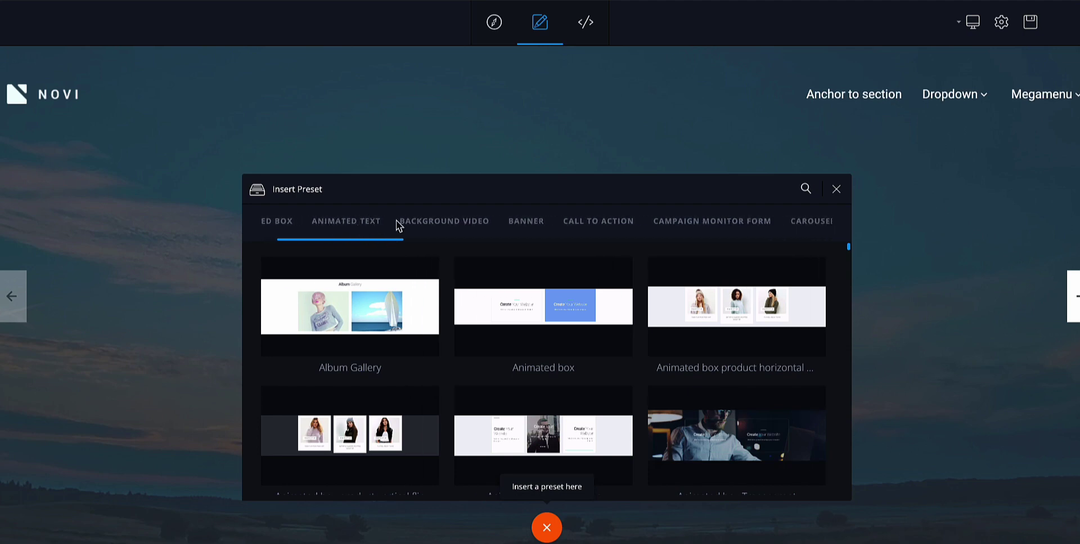
click(348, 225)
click(431, 223)
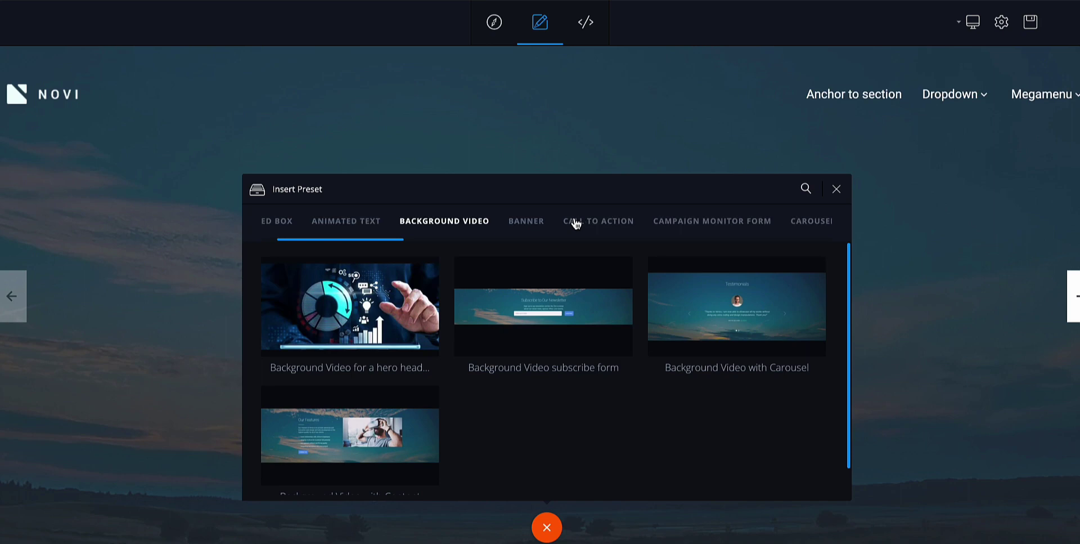
click(536, 222)
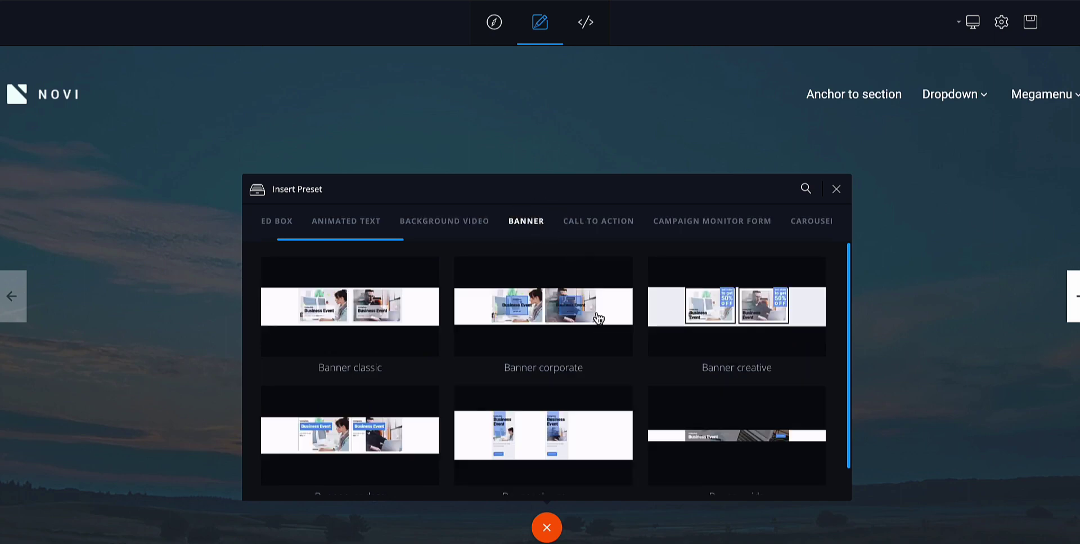
click(609, 219)
scroll(699, 373, down, 1)
scroll(698, 360, up, 1)
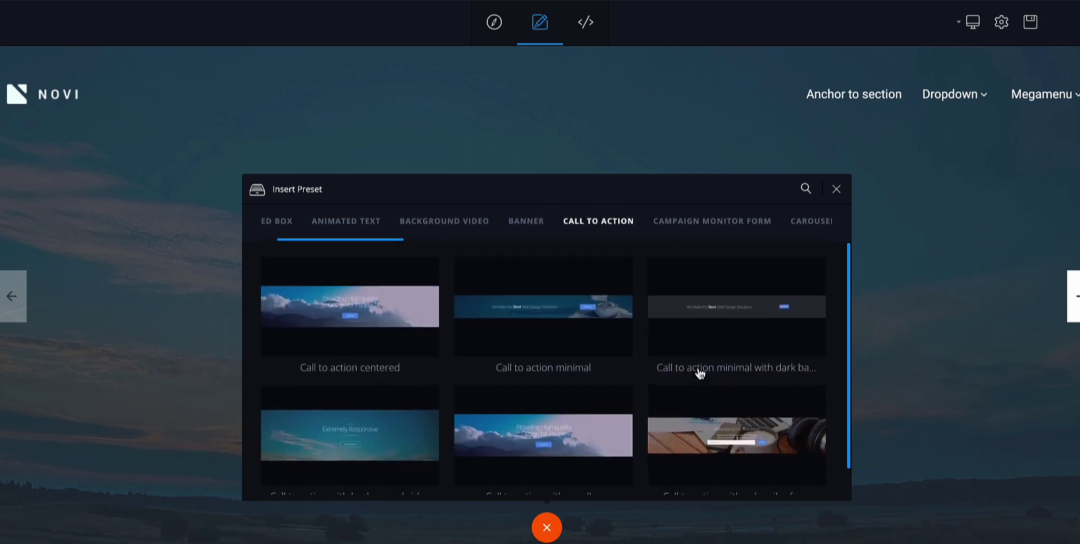
click(685, 223)
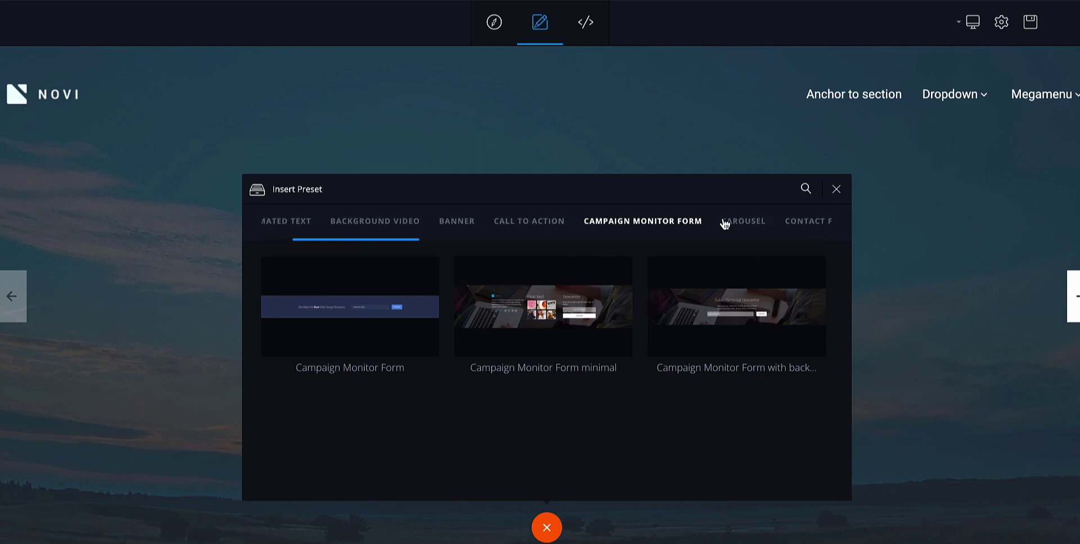
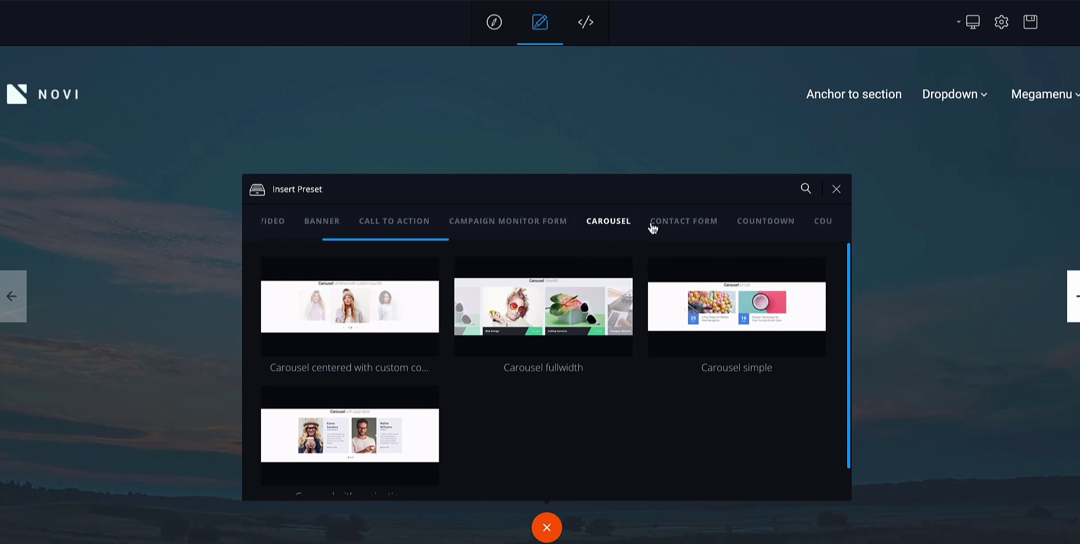
Step: Review the contact form, countdown, radial countdown, counter, Facebook, Flickr feed and footer presets
click(625, 224)
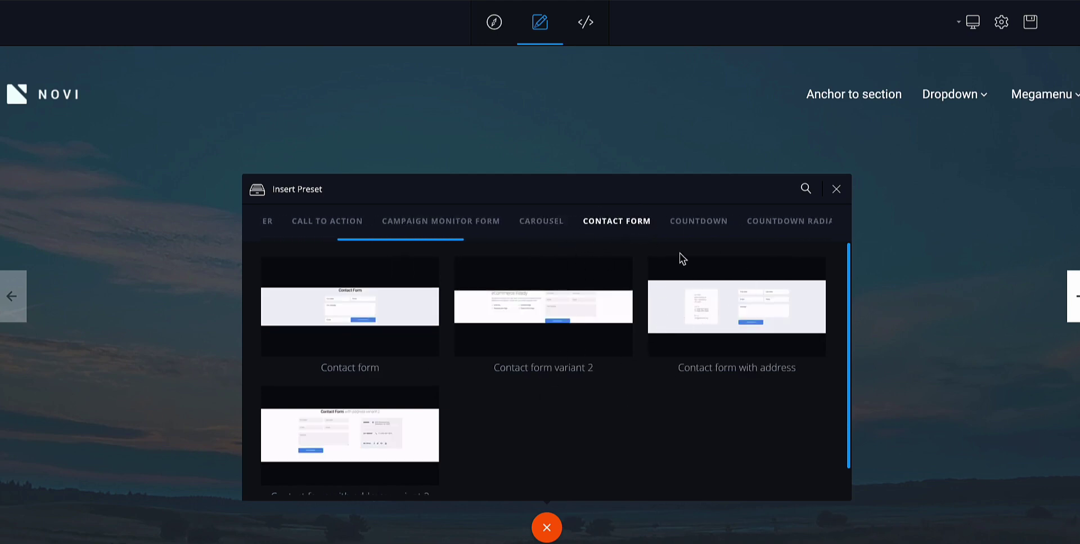
click(635, 223)
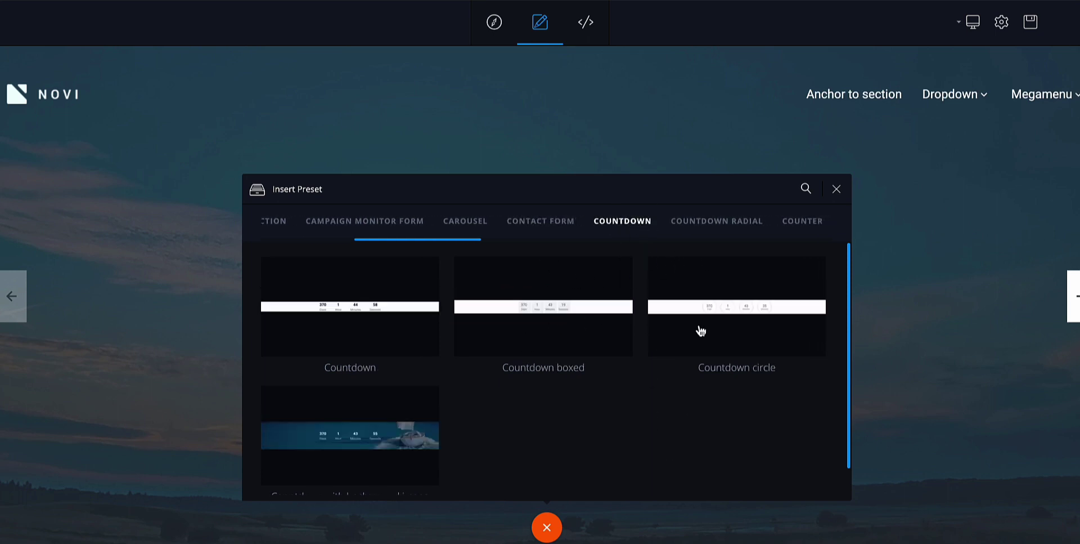
click(608, 220)
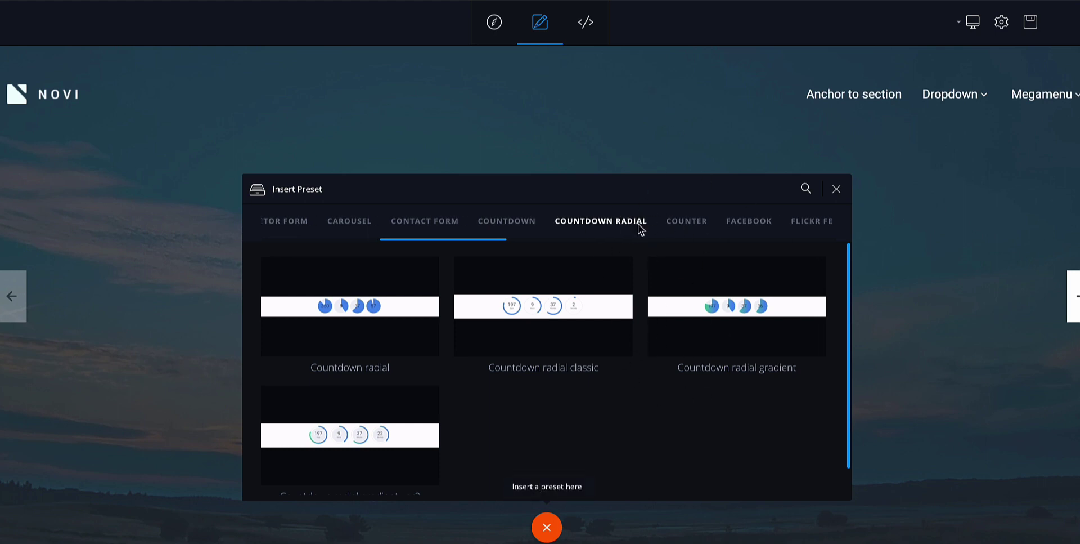
click(606, 225)
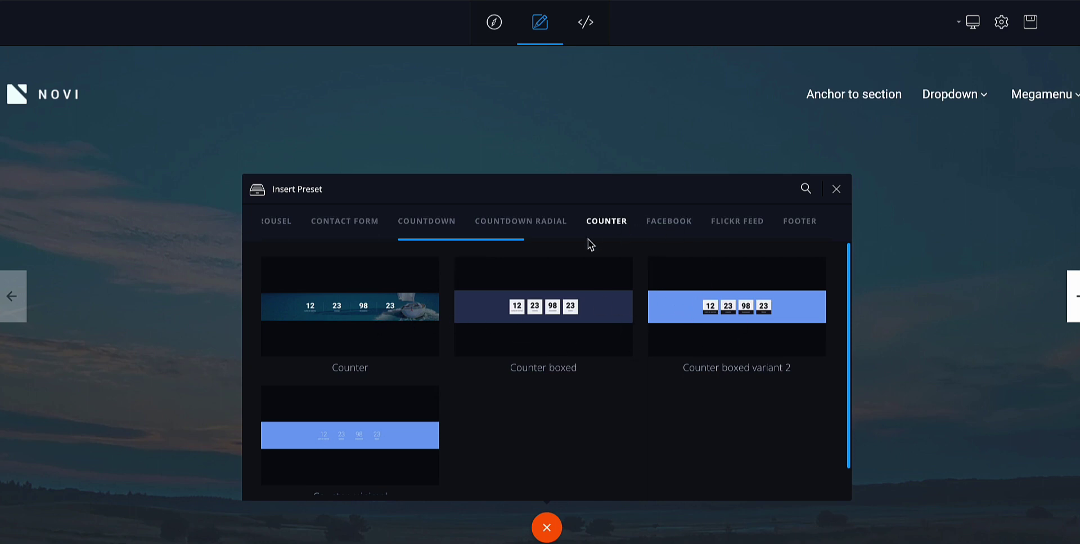
click(572, 221)
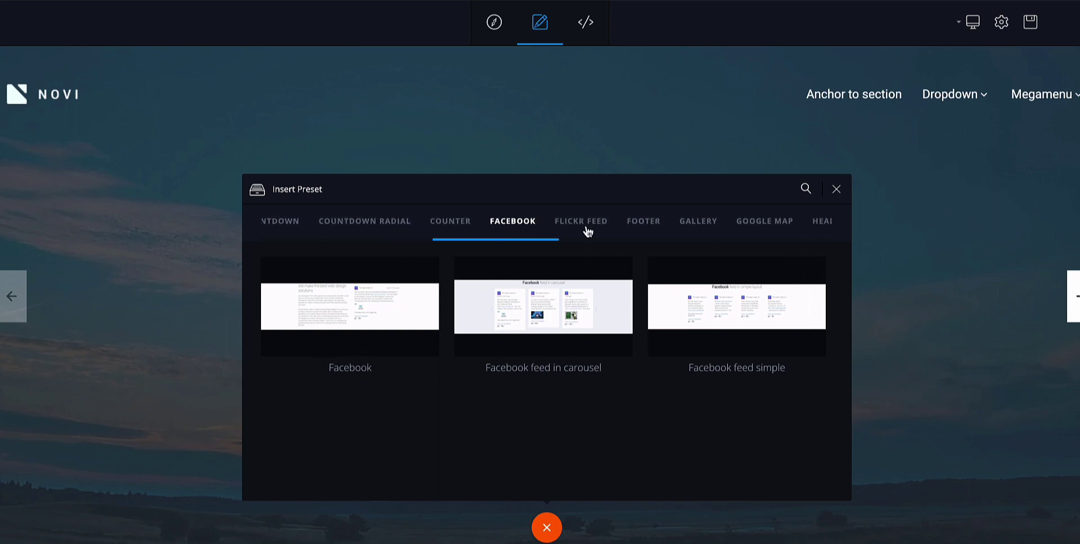
click(583, 225)
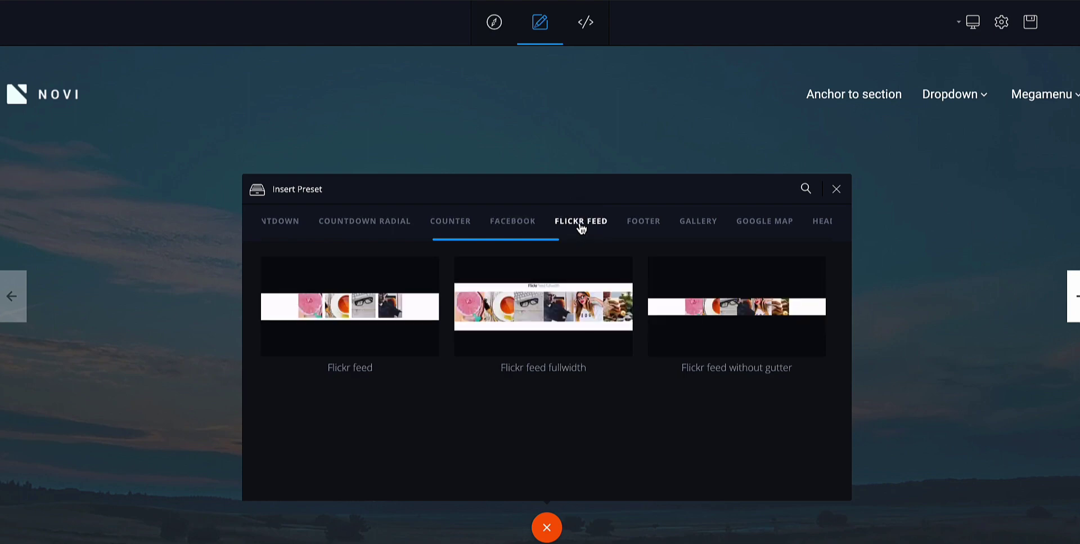
click(632, 228)
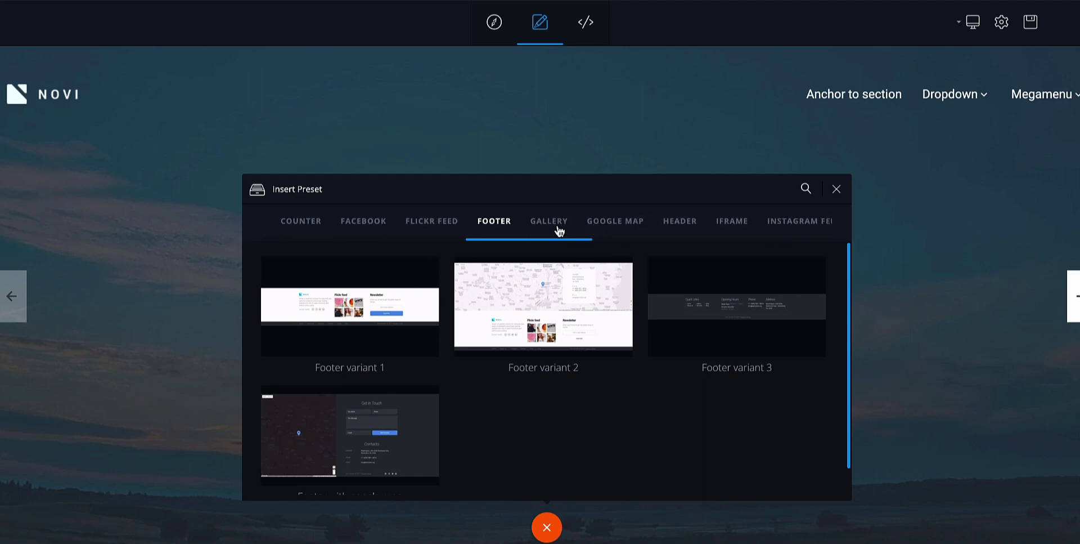
Step: Examine the gallery, Google map, header and iframe presets available for the page
click(554, 226)
scroll(665, 417, down, 3)
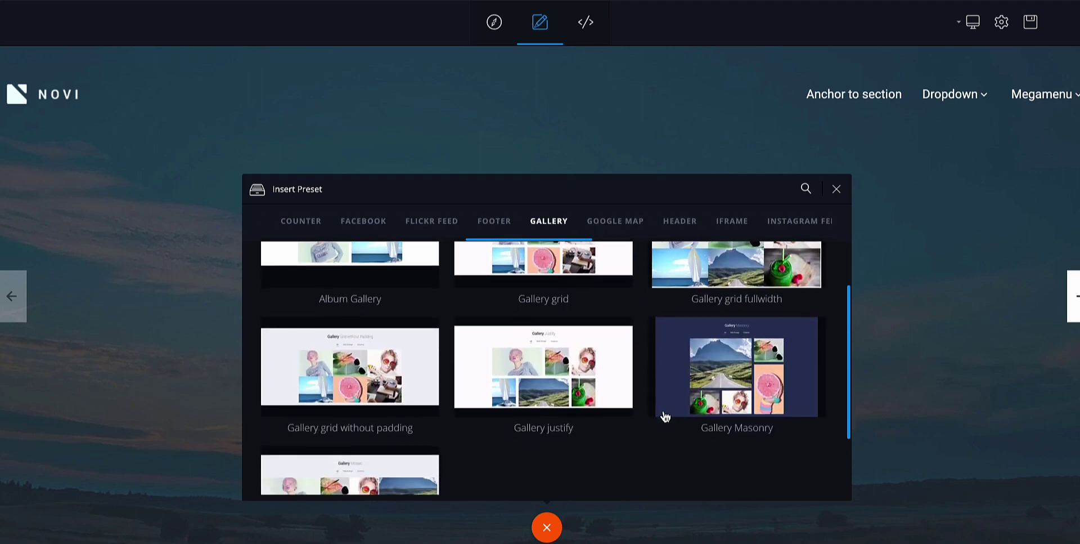
scroll(665, 416, up, 3)
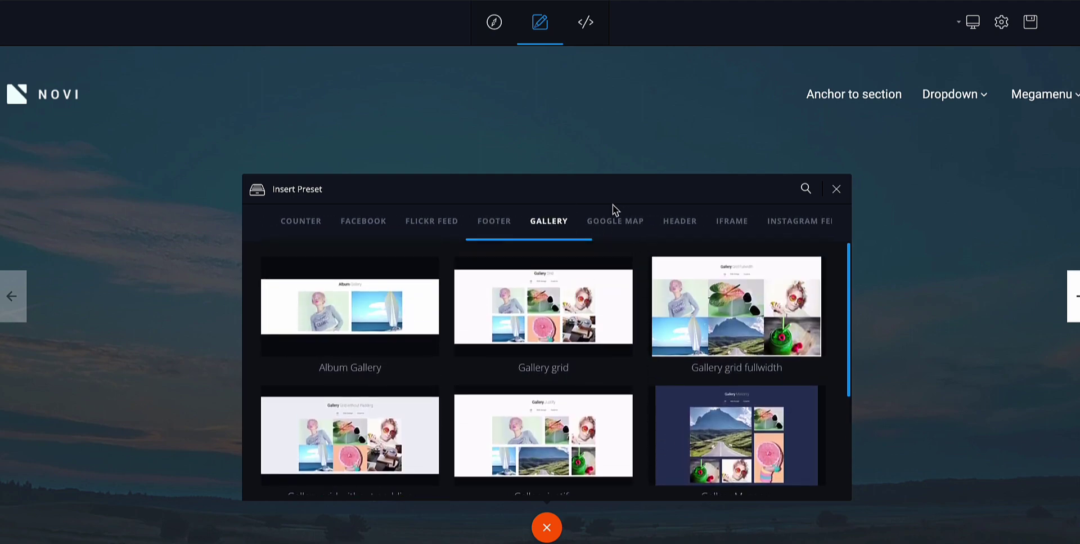
click(570, 225)
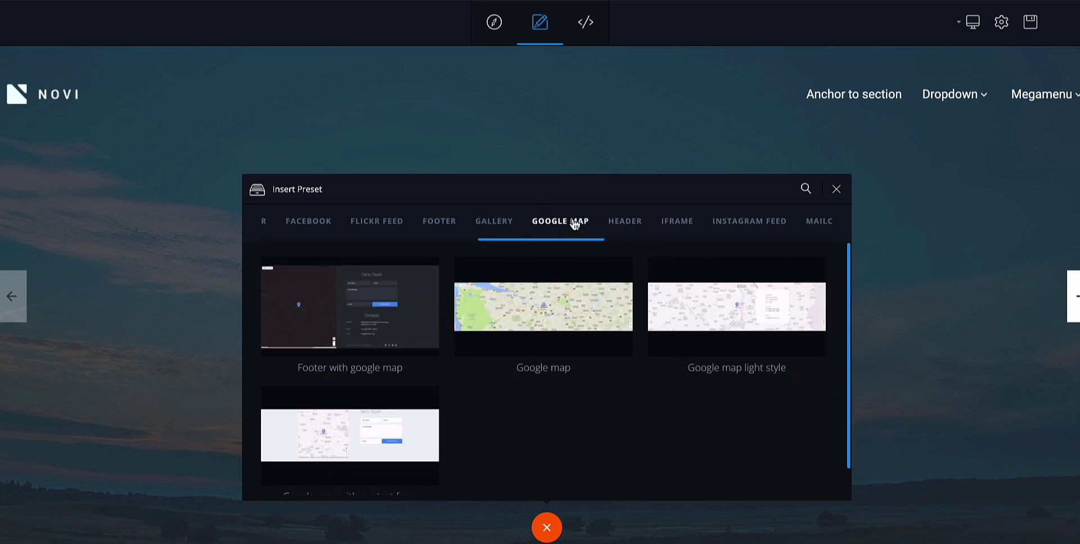
click(529, 223)
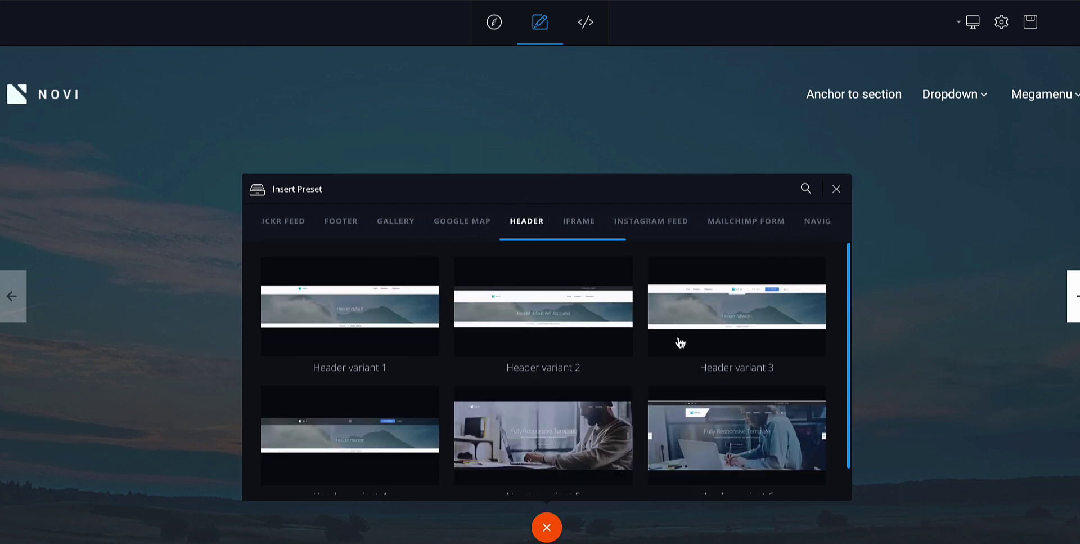
scroll(680, 342, down, 1)
scroll(681, 342, up, 1)
click(579, 219)
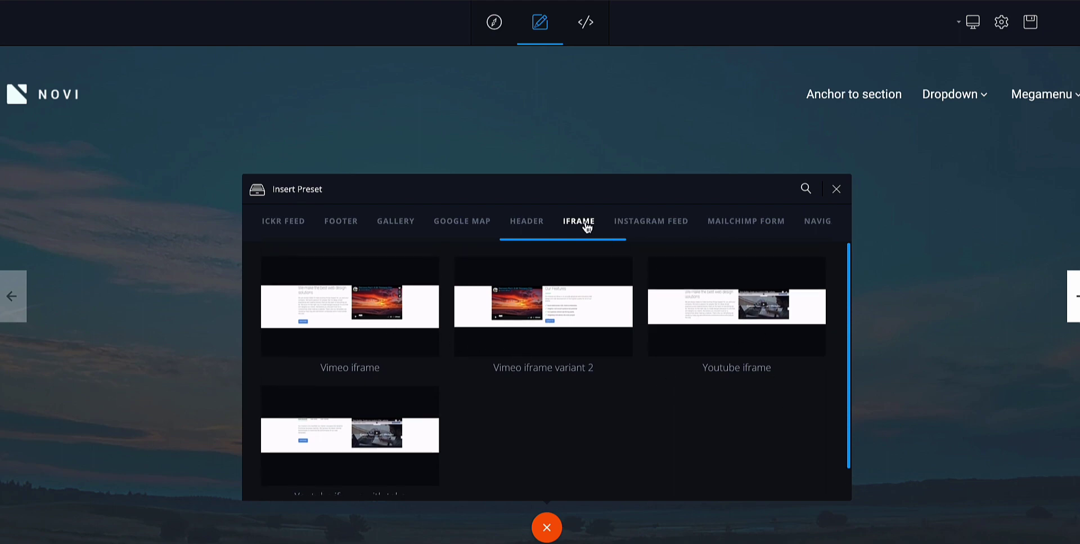
Step: Look through the Instagram feed, MailChimp form, navigation, parallax, post and post carousel presets
click(531, 223)
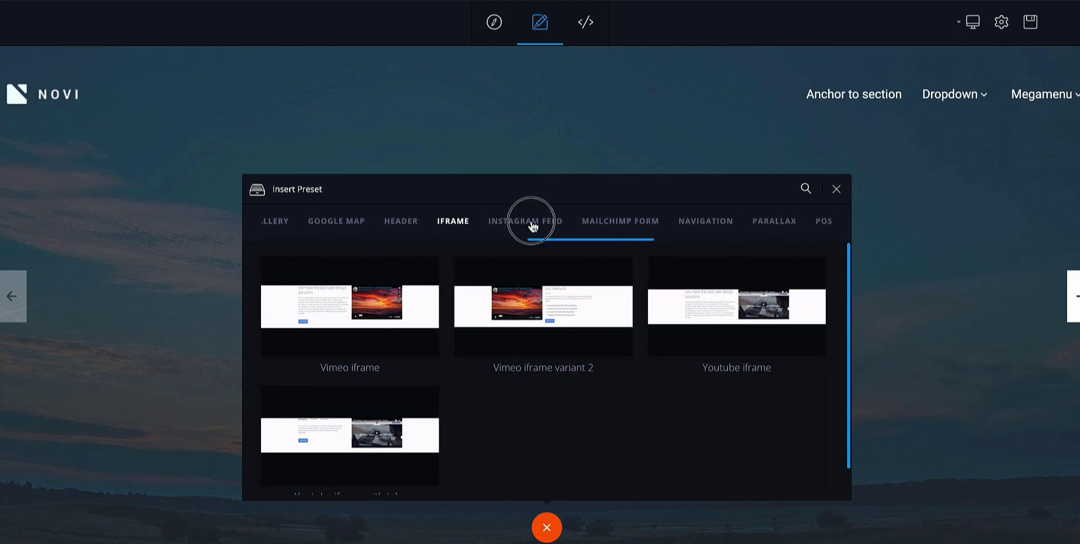
click(619, 219)
click(693, 224)
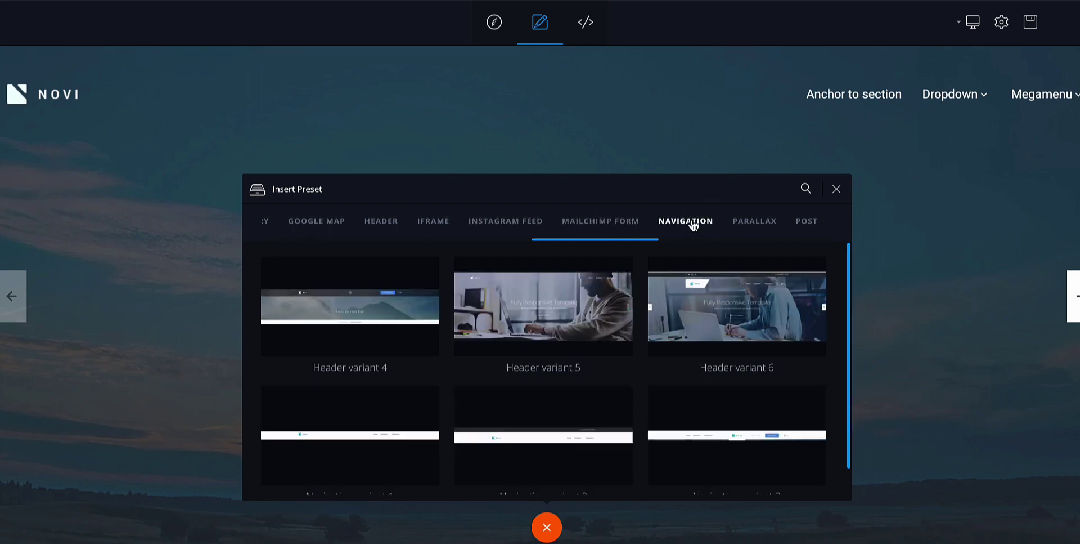
scroll(726, 308, down, 1)
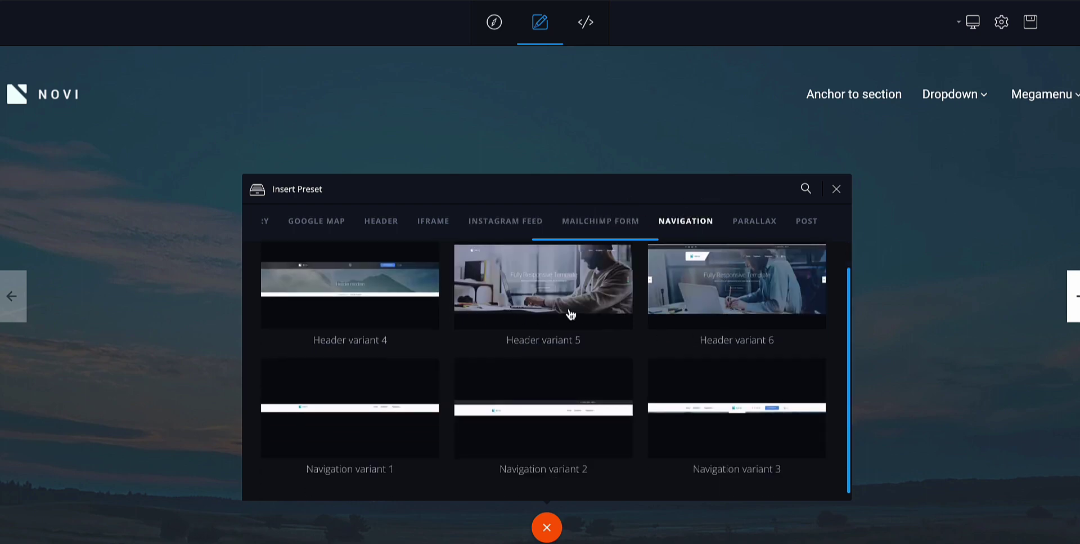
click(744, 223)
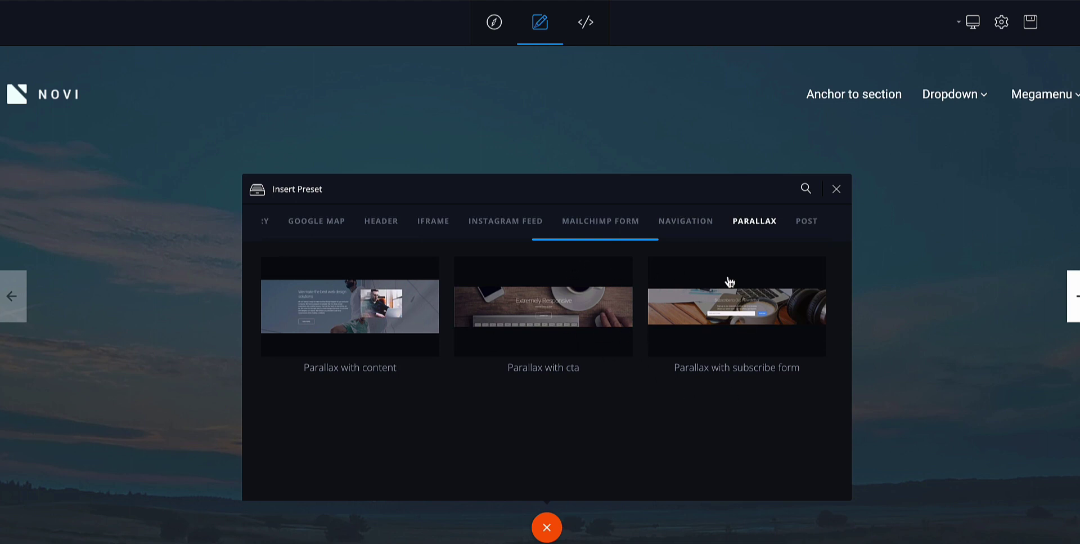
click(647, 224)
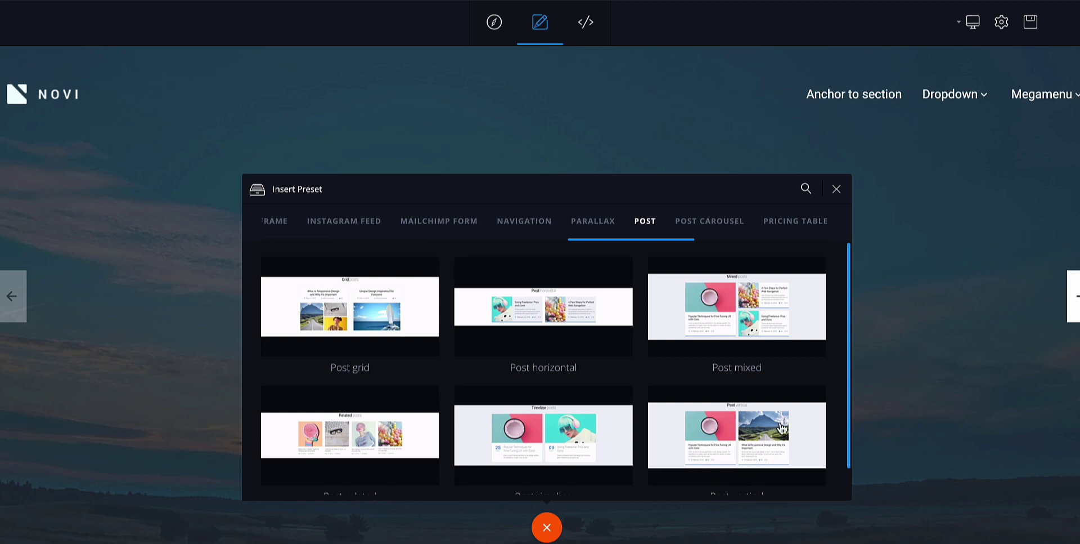
scroll(746, 384, down, 1)
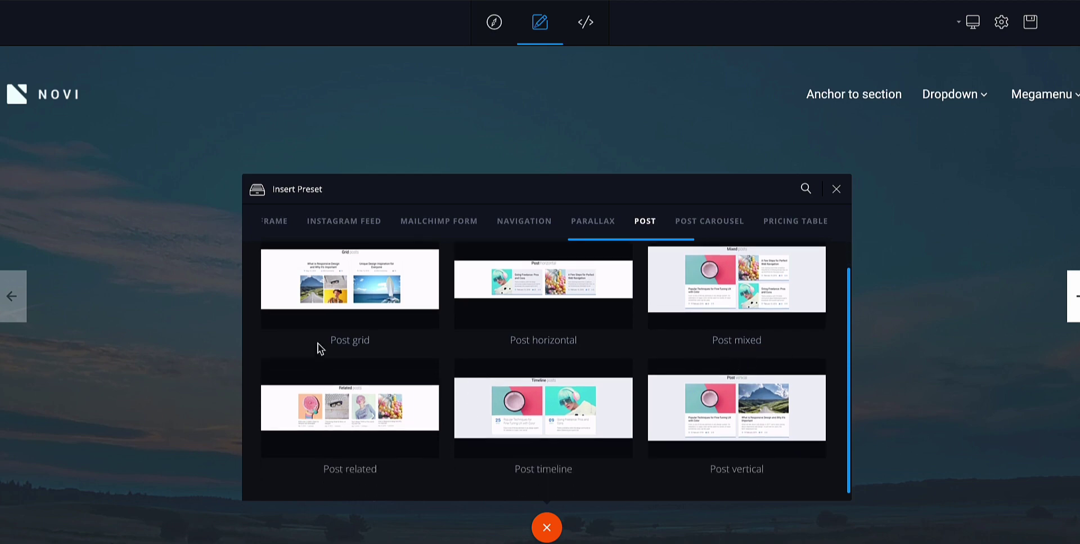
scroll(675, 395, up, 1)
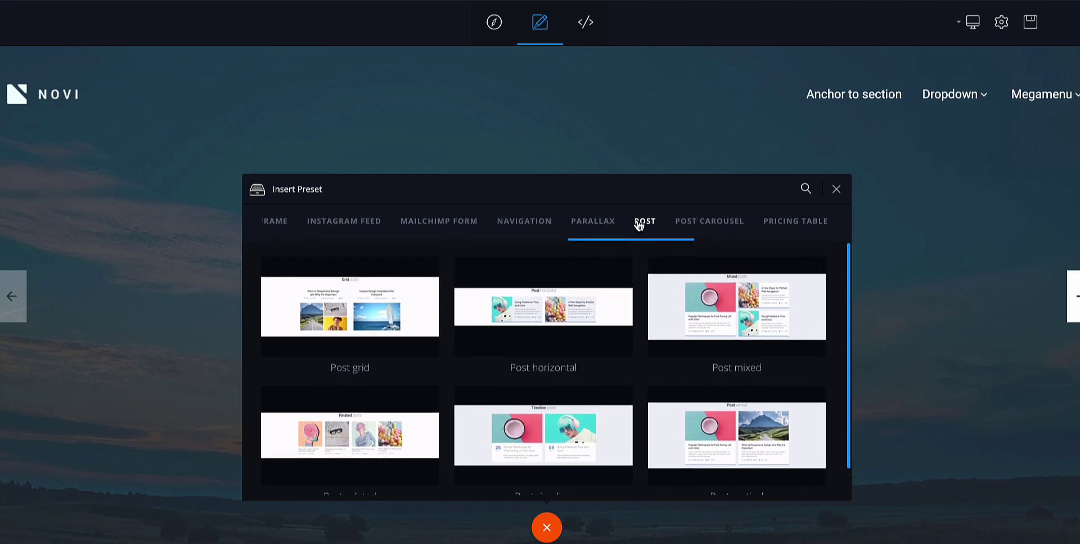
click(596, 224)
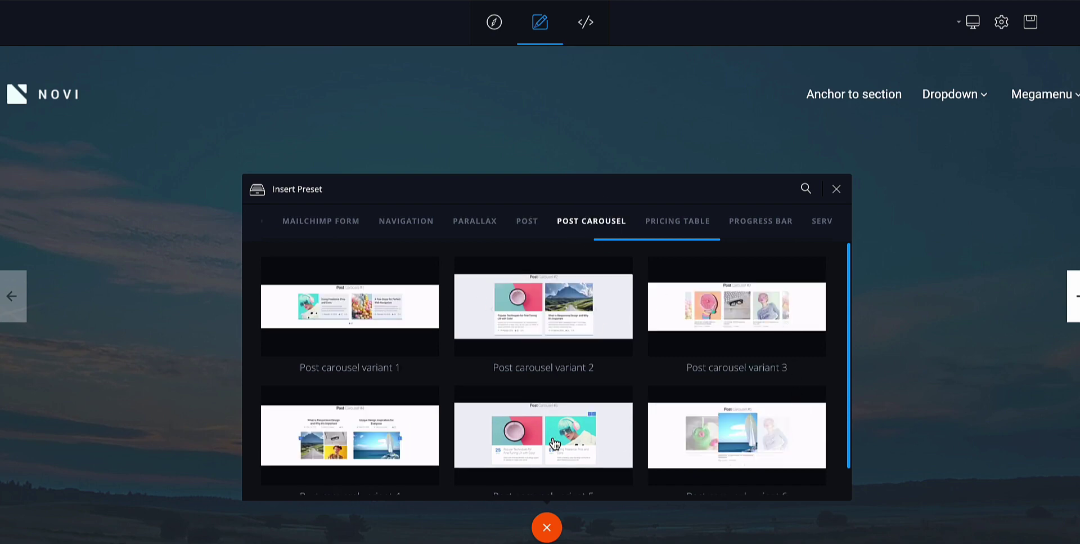
Step: Inspect the pricing table, progress bar, services, single post and slider presets
click(662, 224)
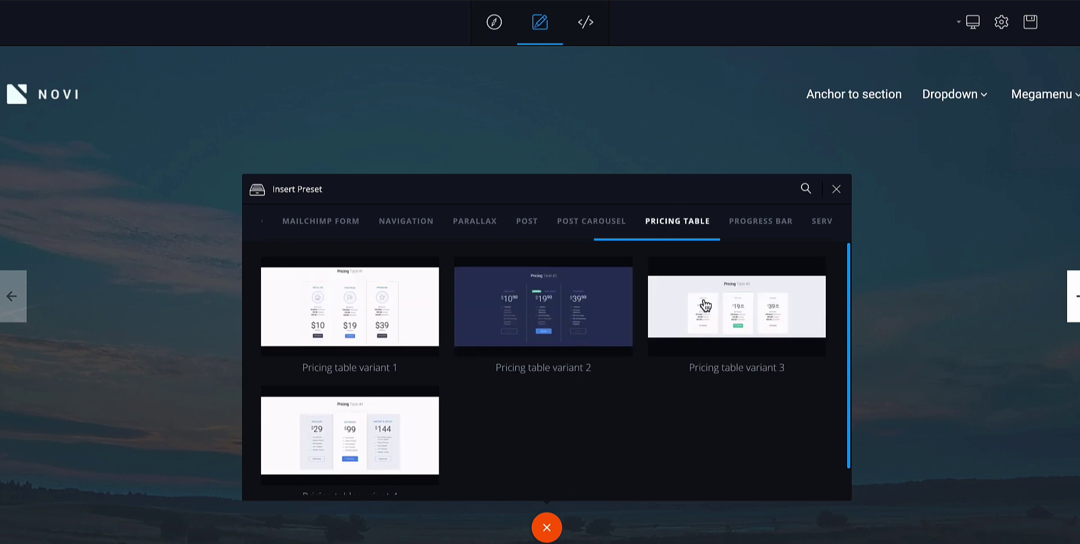
scroll(644, 224, down, 2)
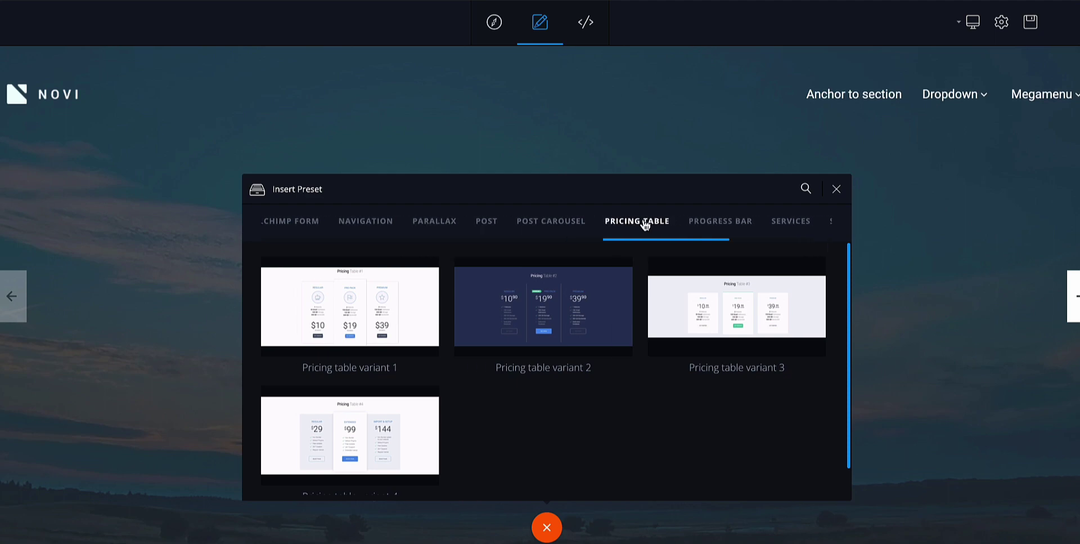
click(645, 225)
scroll(731, 363, down, 1)
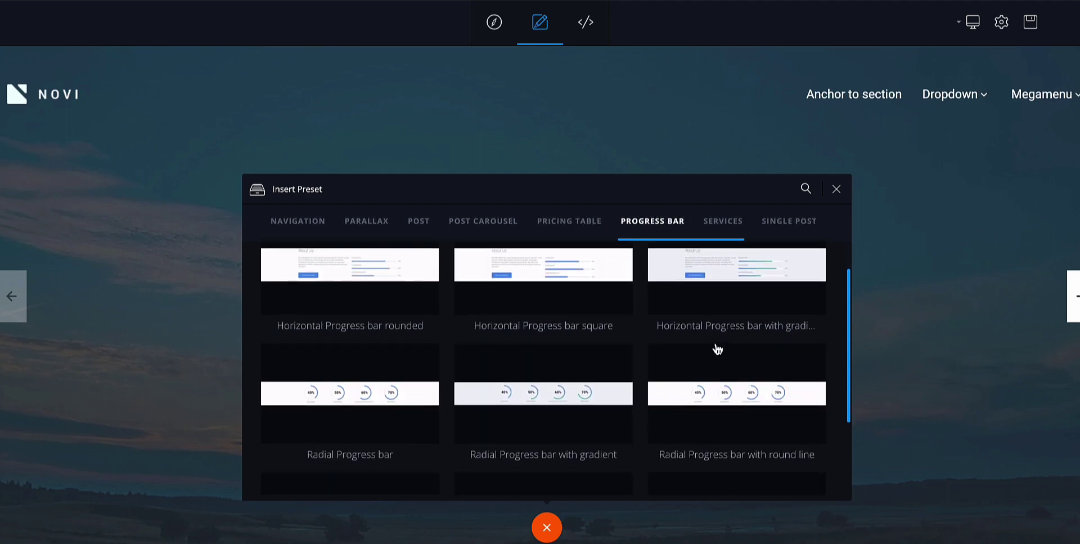
scroll(687, 312, down, 3)
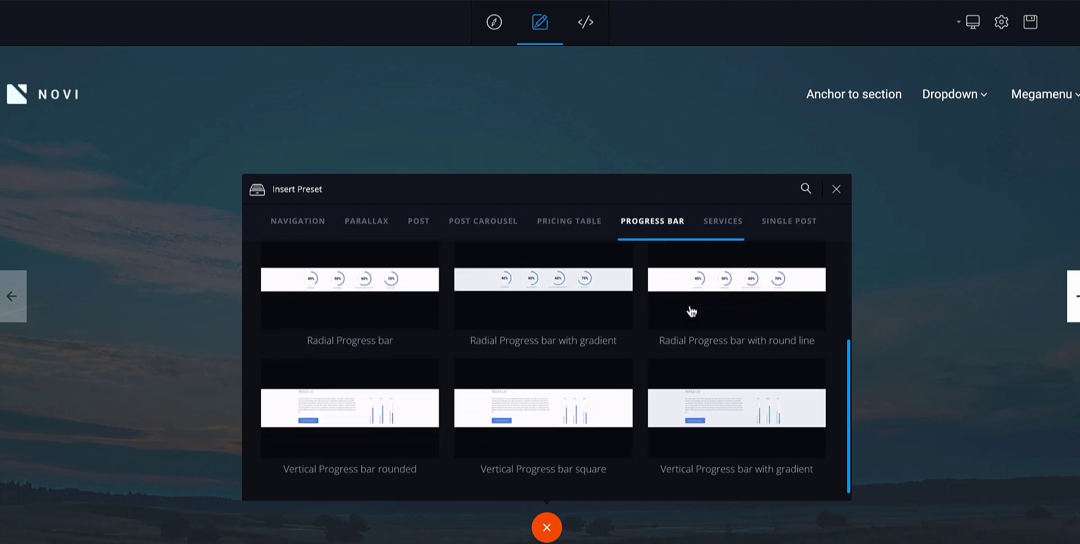
scroll(691, 311, up, 4)
click(723, 226)
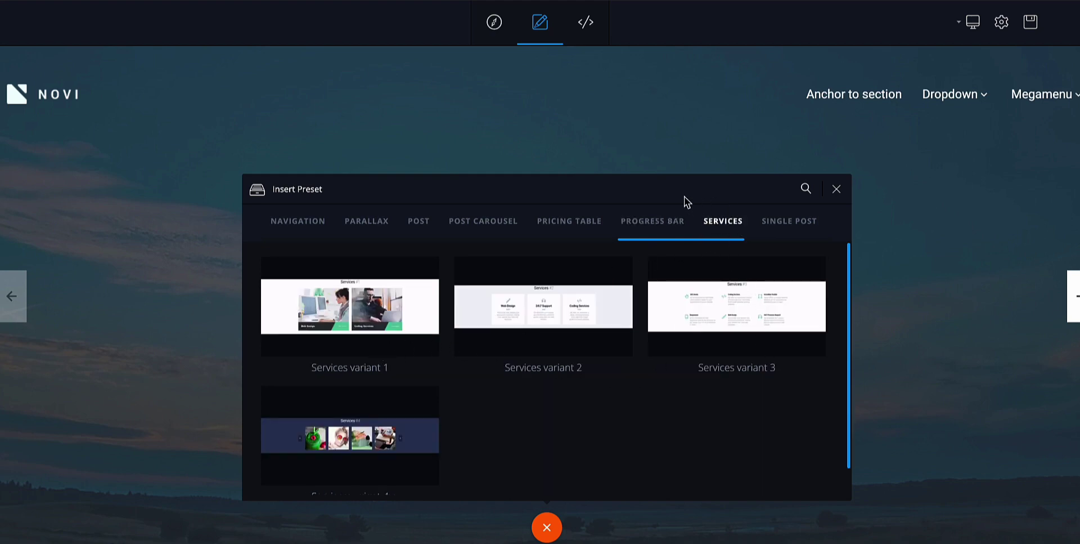
click(678, 223)
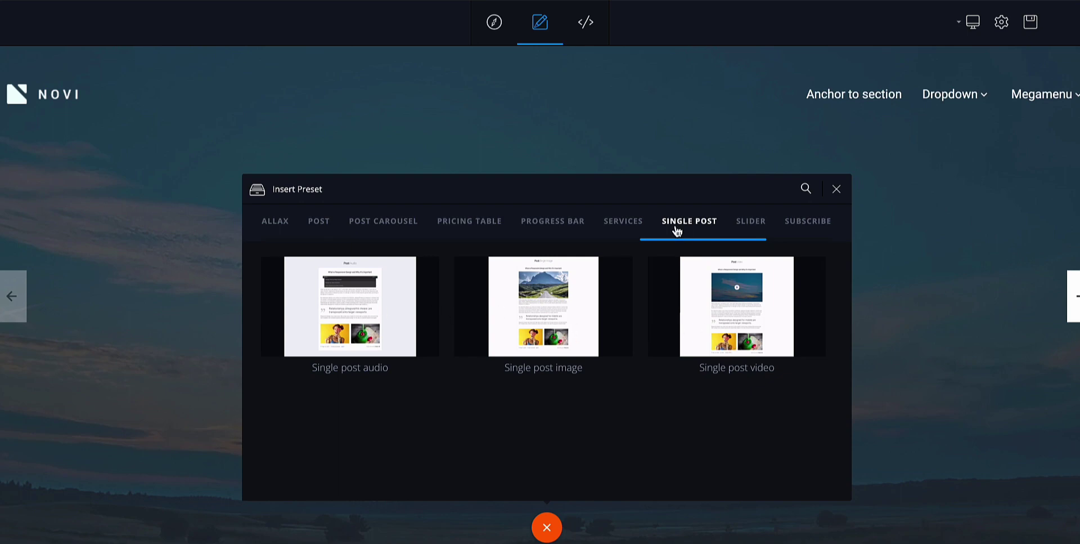
click(621, 224)
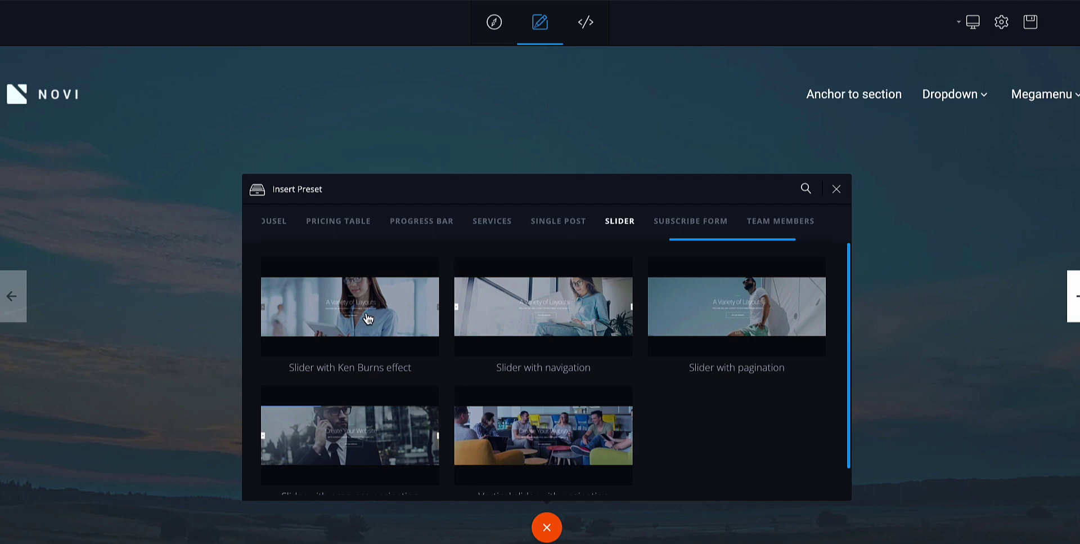
Step: Look through the slider, subscribe form, team members, testimonials and Twitter feed presets
scroll(746, 369, down, 1)
scroll(746, 369, up, 1)
click(682, 222)
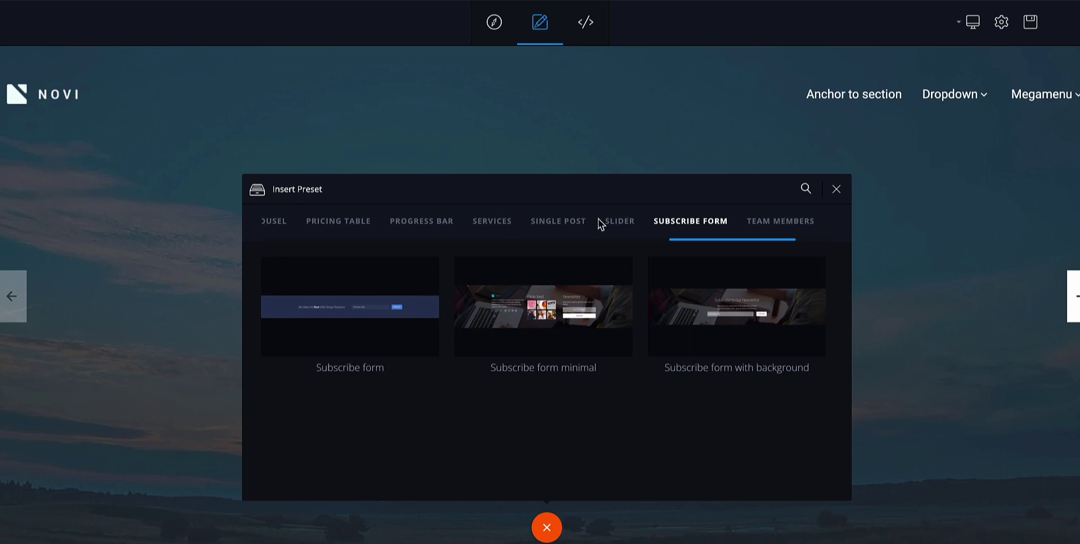
click(619, 222)
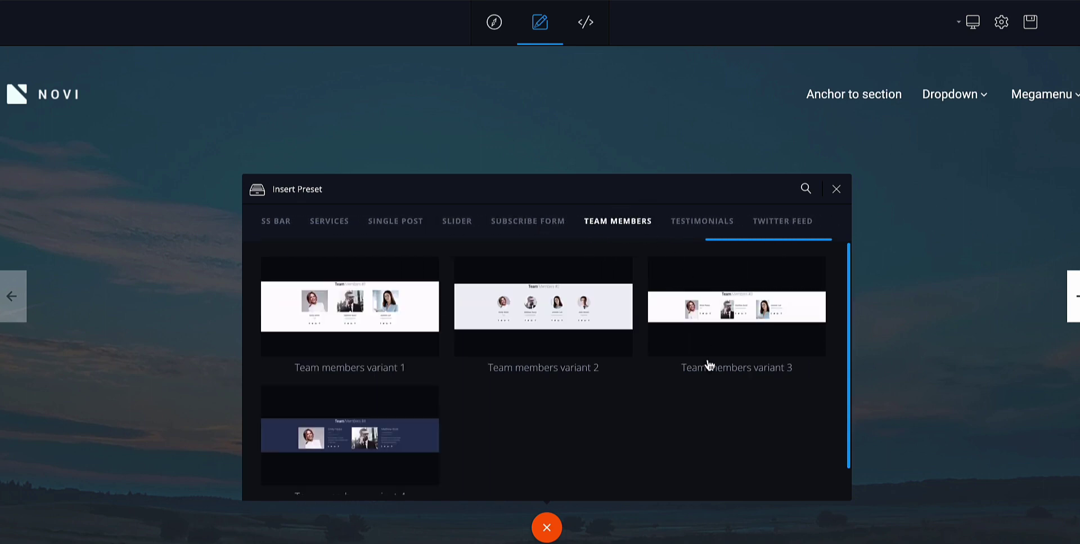
click(706, 227)
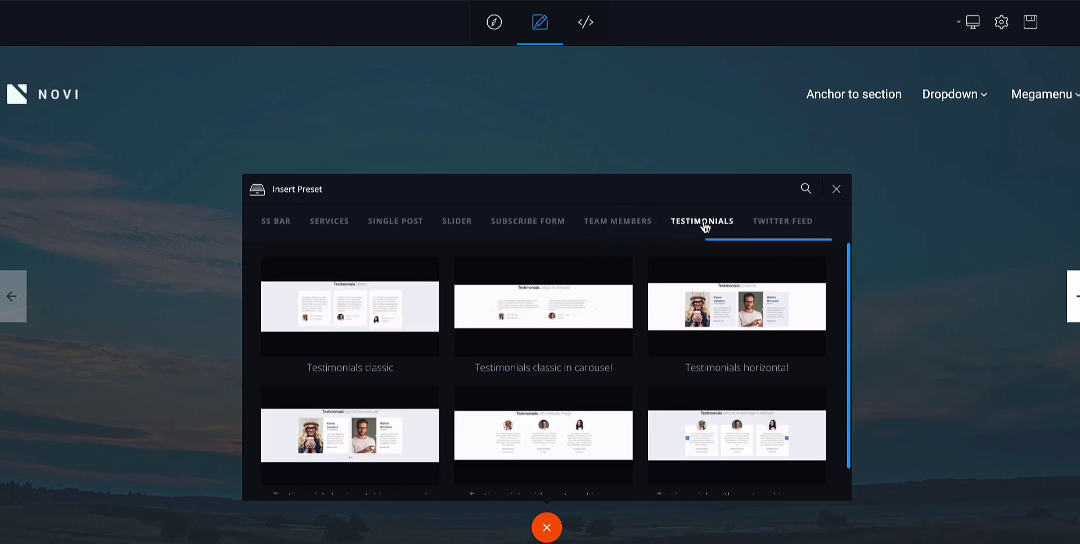
click(770, 226)
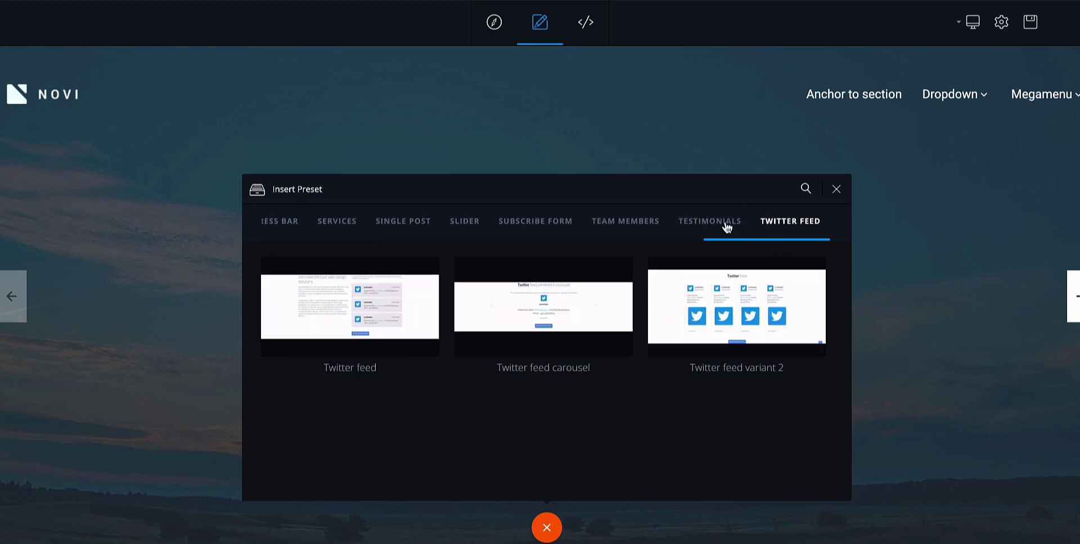
Step: Insert the Youtube iframe with tabs preset below the hero section from the full list of presets
scroll(771, 226, up, 10)
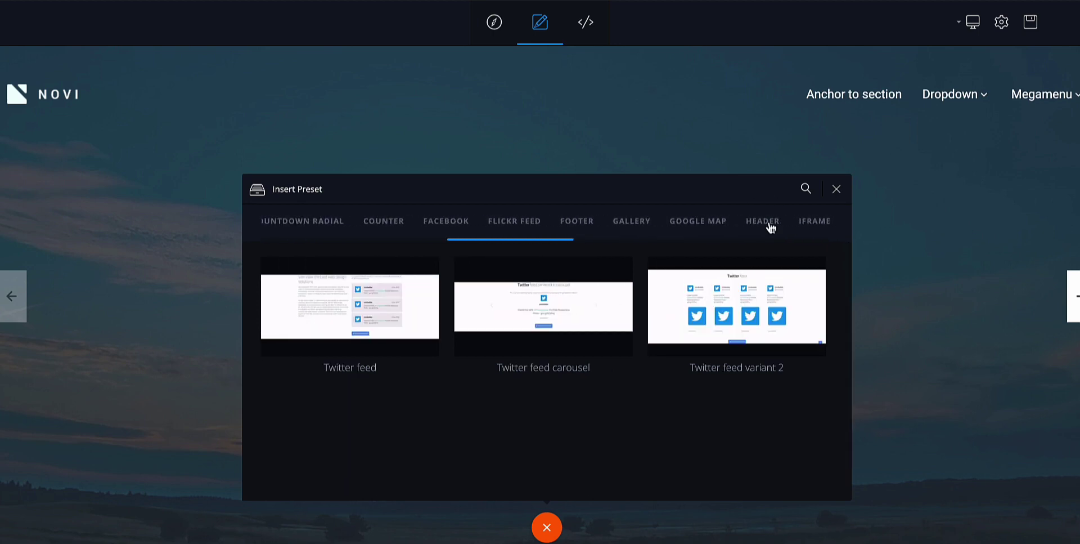
scroll(771, 227, up, 5)
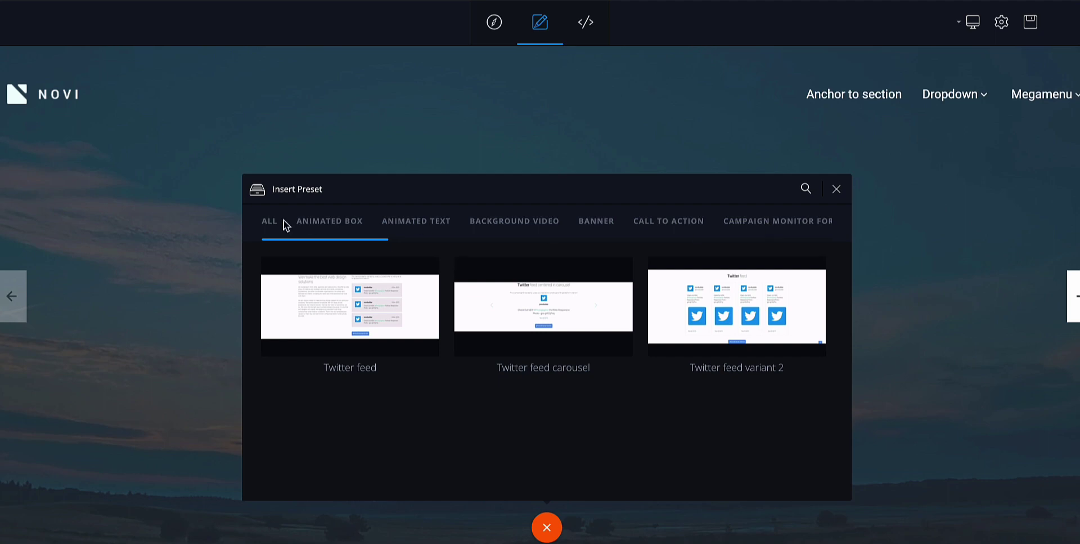
click(268, 226)
scroll(644, 393, down, 5)
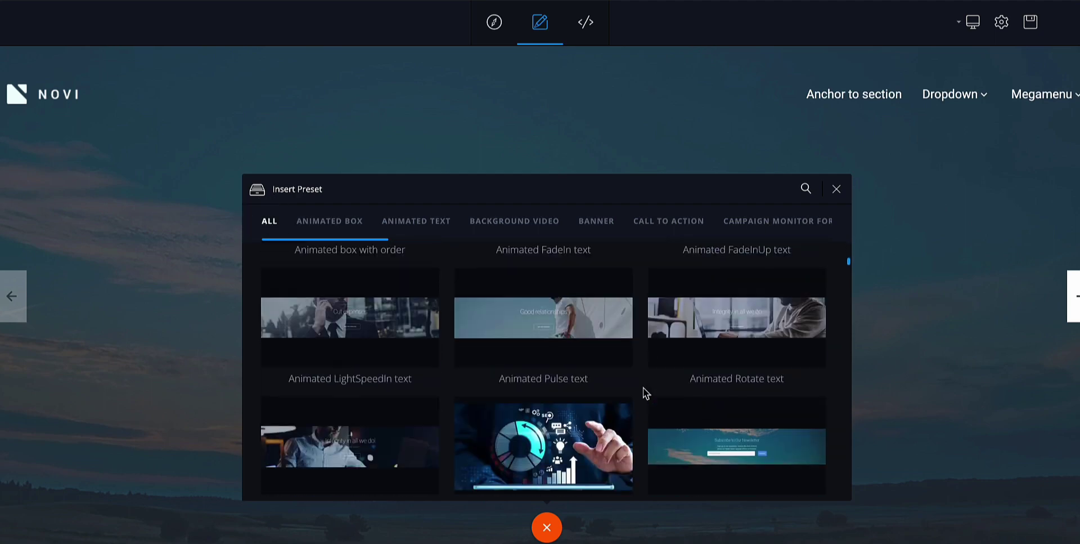
scroll(643, 392, up, 5)
click(806, 194)
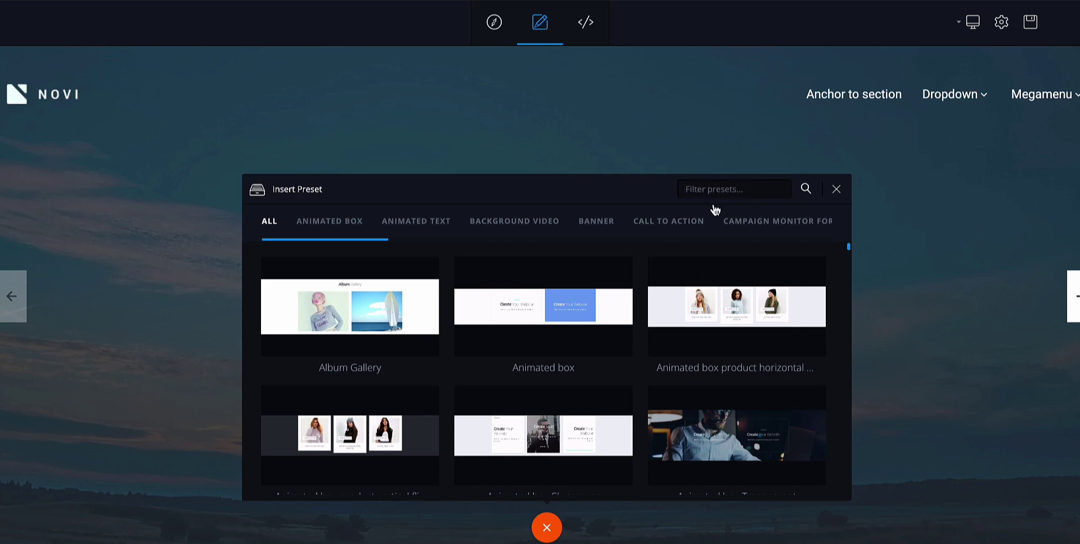
scroll(695, 400, down, 3)
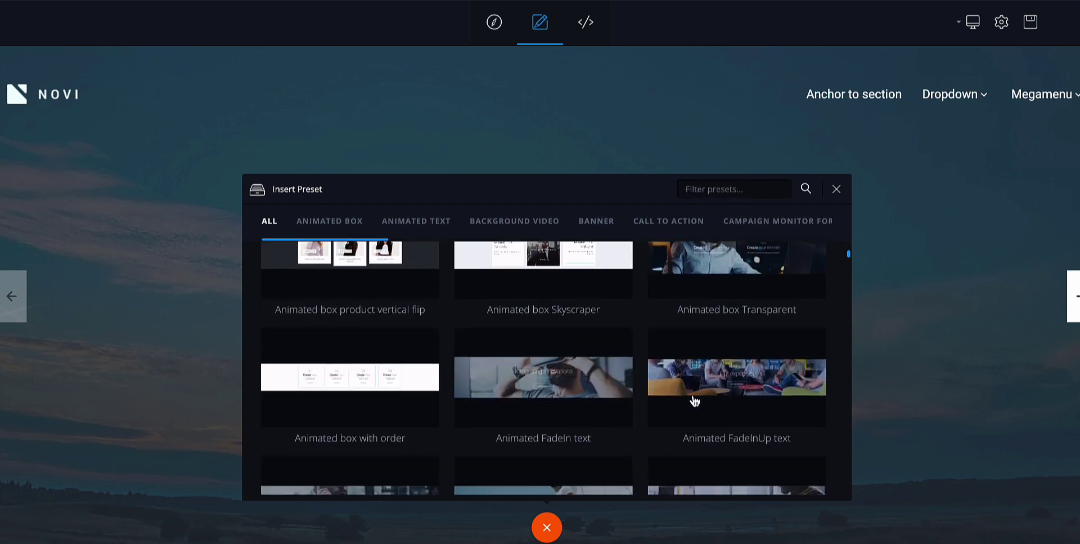
scroll(692, 393, up, 3)
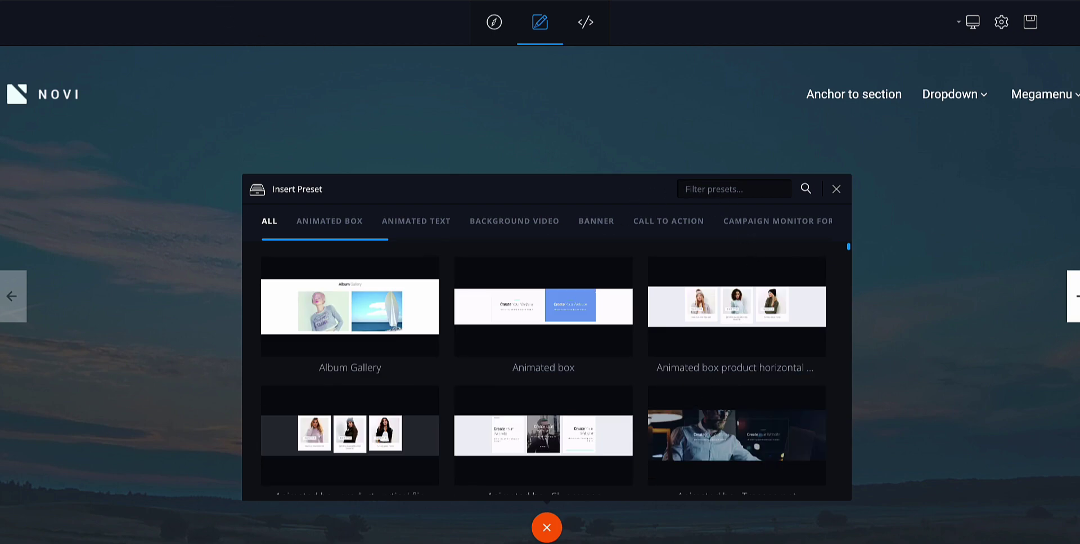
key(End)
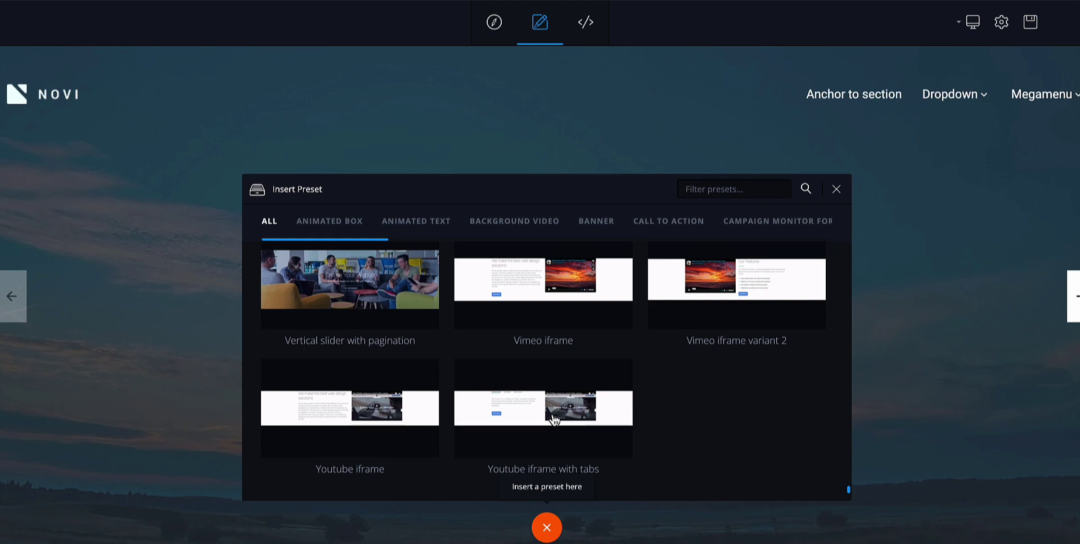
click(550, 421)
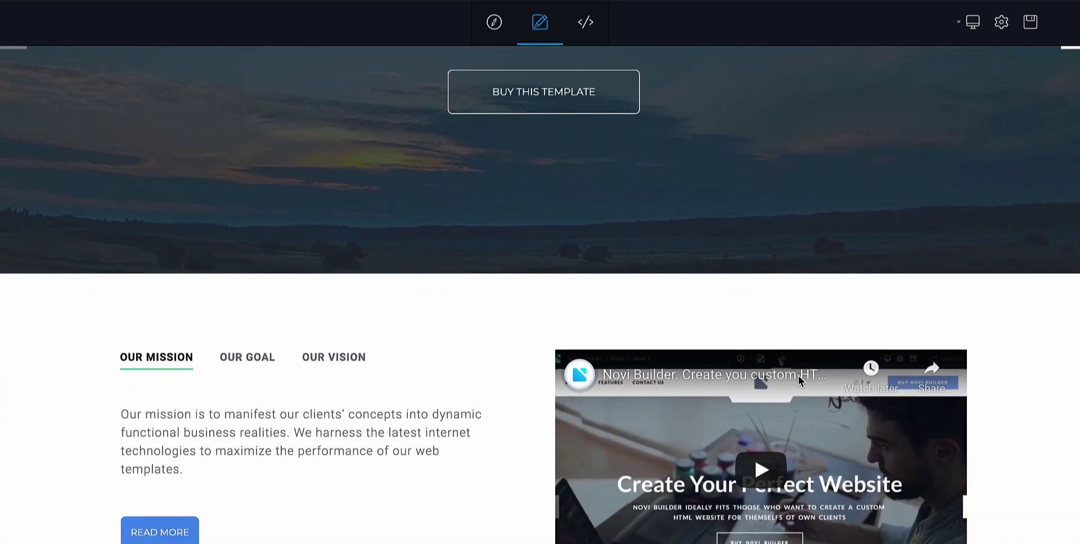
Step: Review the Our Mission, Our Goal and Our Vision tabs of the inserted section and their texts
click(246, 246)
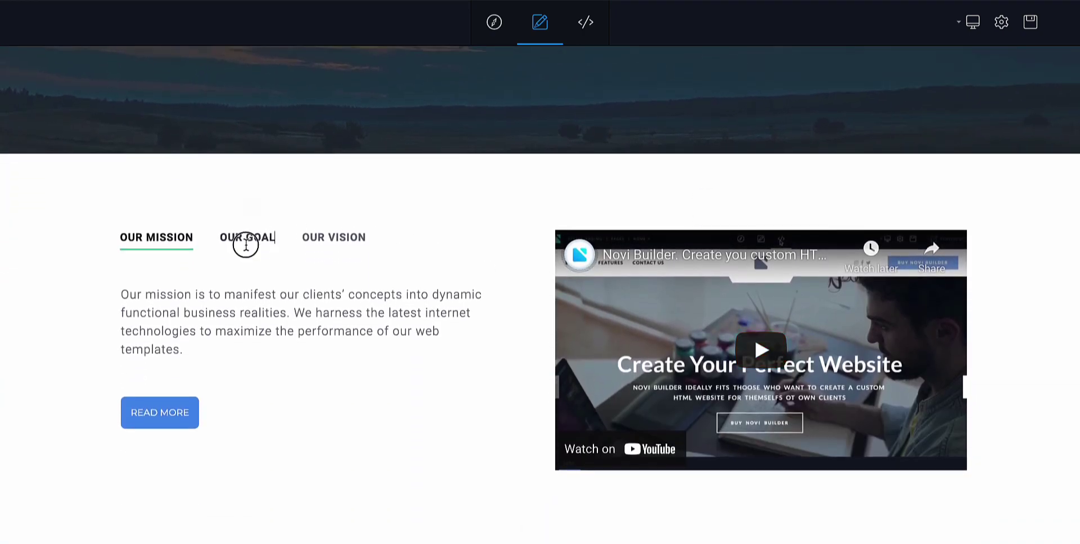
click(336, 236)
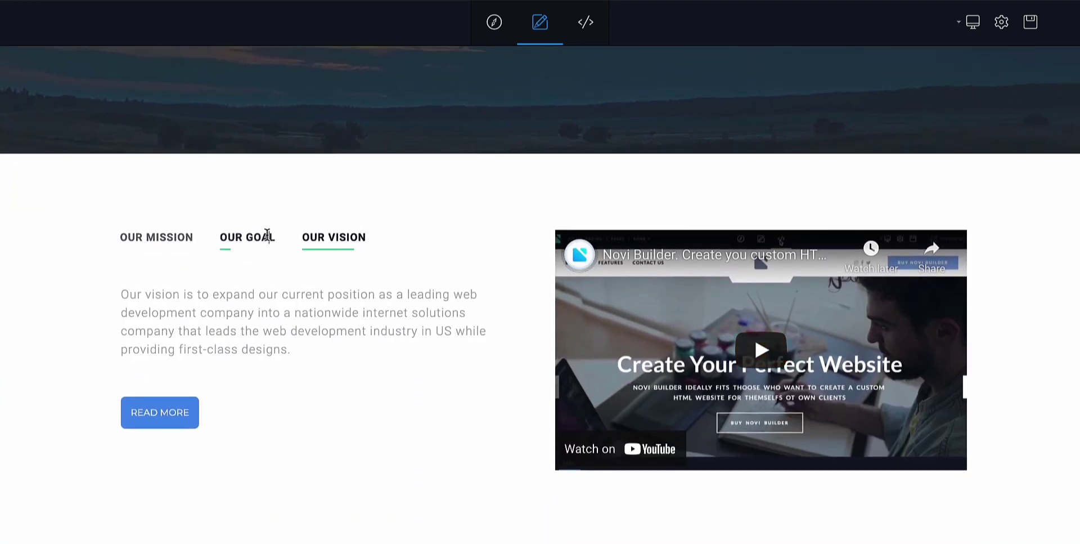
click(159, 236)
click(263, 312)
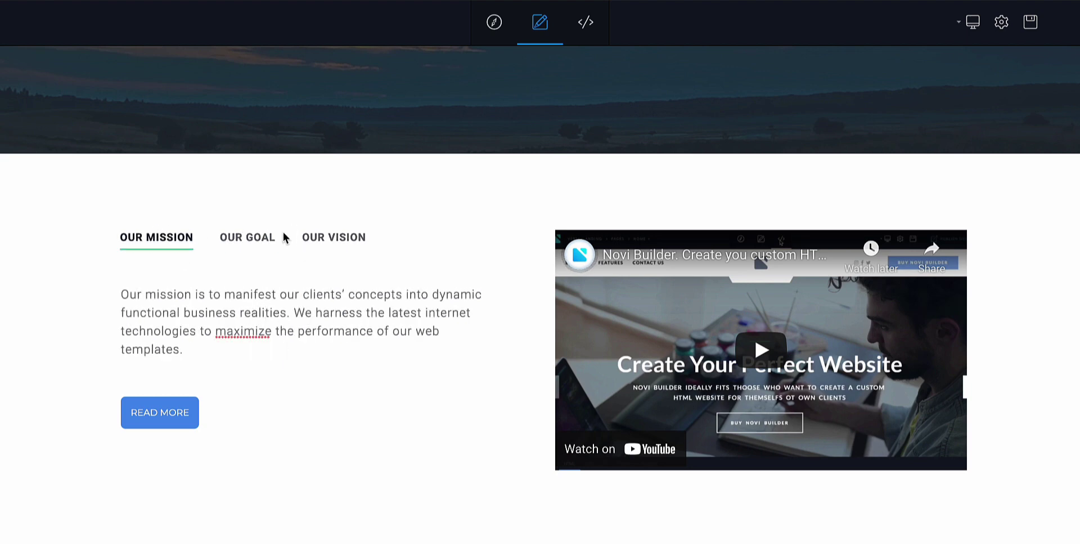
click(253, 236)
click(333, 237)
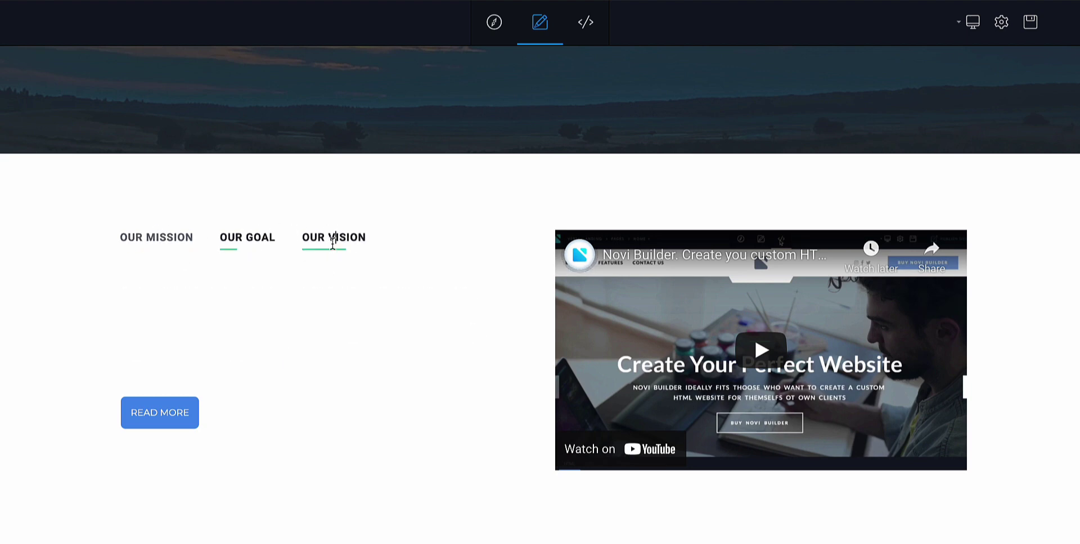
click(276, 322)
click(219, 331)
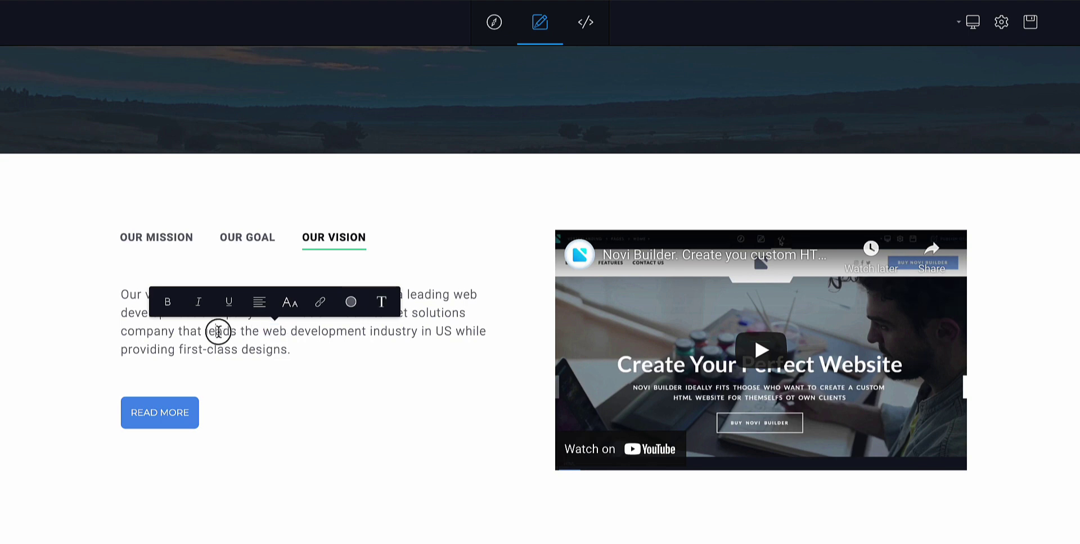
Step: Preview the section's embedded video briefly and pause it
click(755, 267)
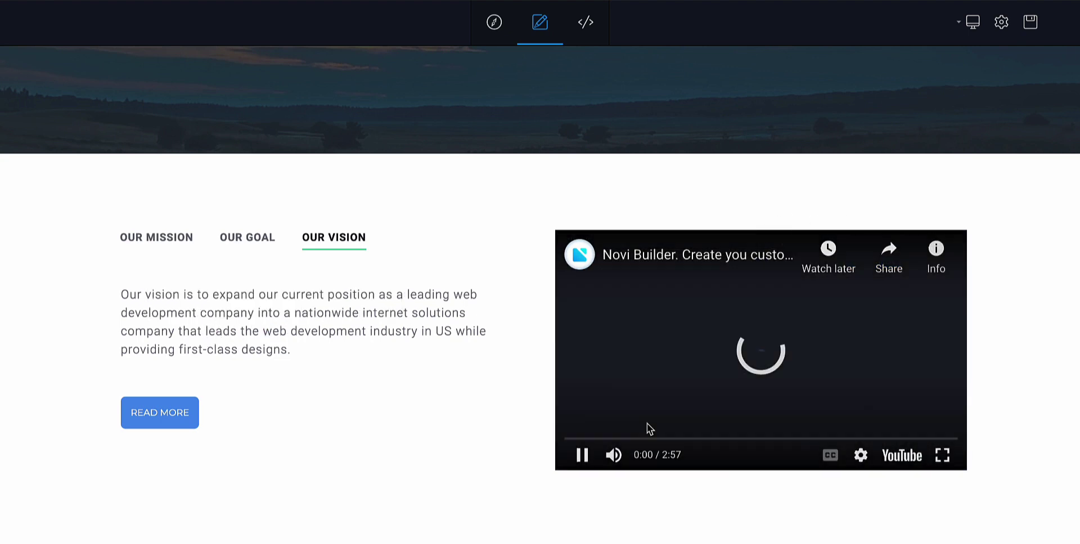
click(583, 456)
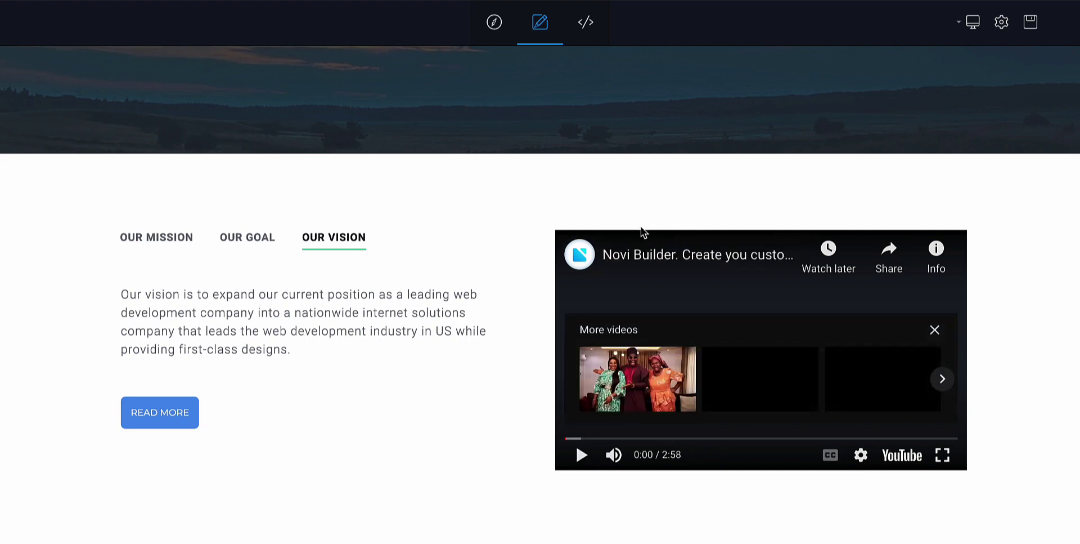
click(562, 223)
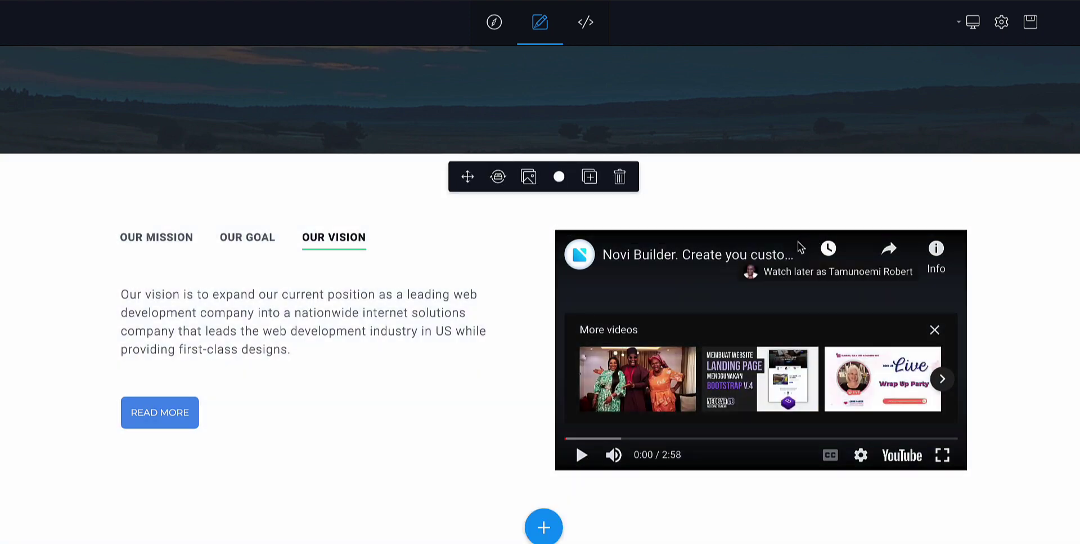
click(766, 321)
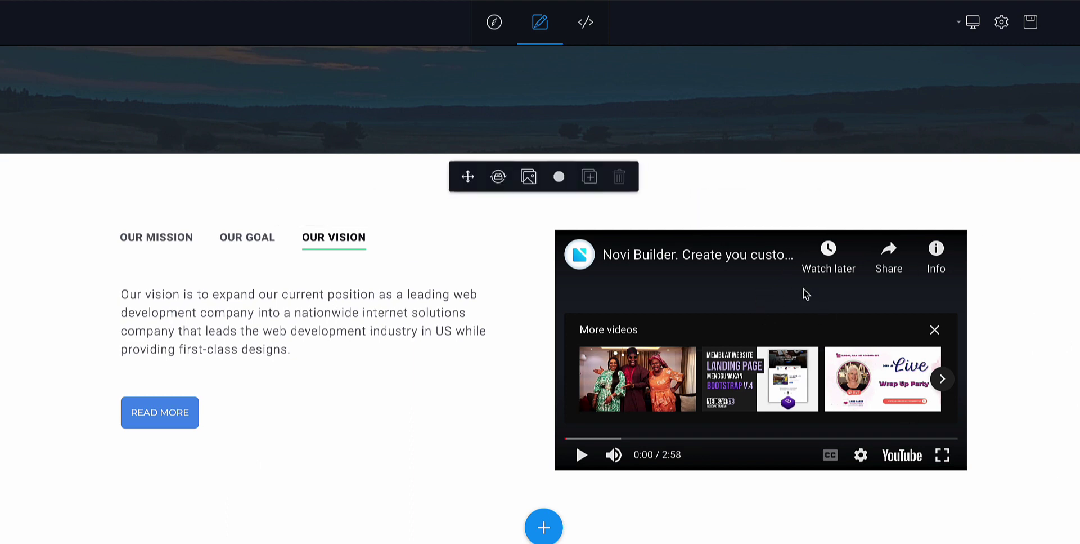
Step: Replace the embedded video's link with the YouTube address youtube.com/embed/tGzBhoEhN1s
mouse_move(778, 308)
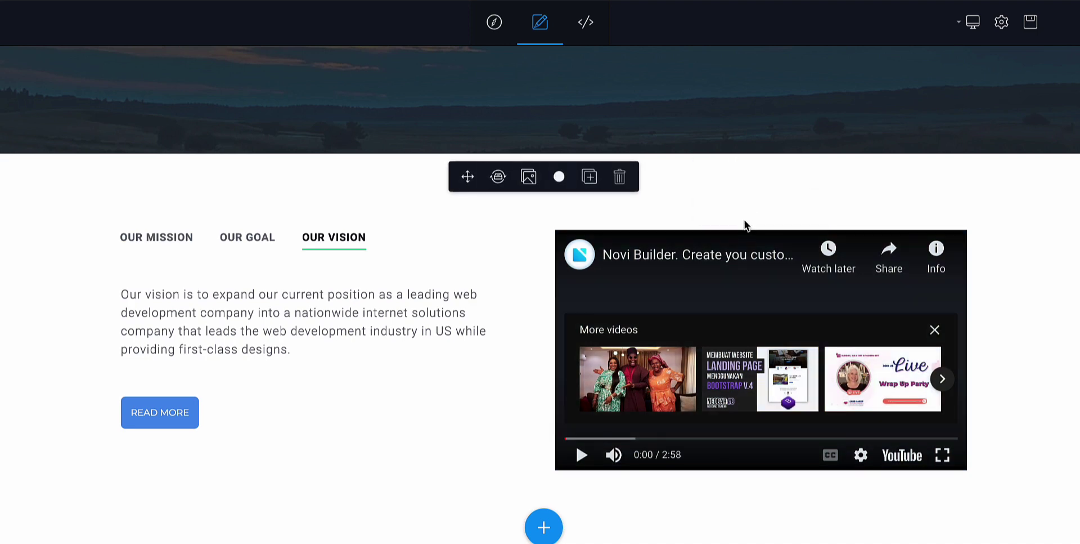
mouse_move(816, 340)
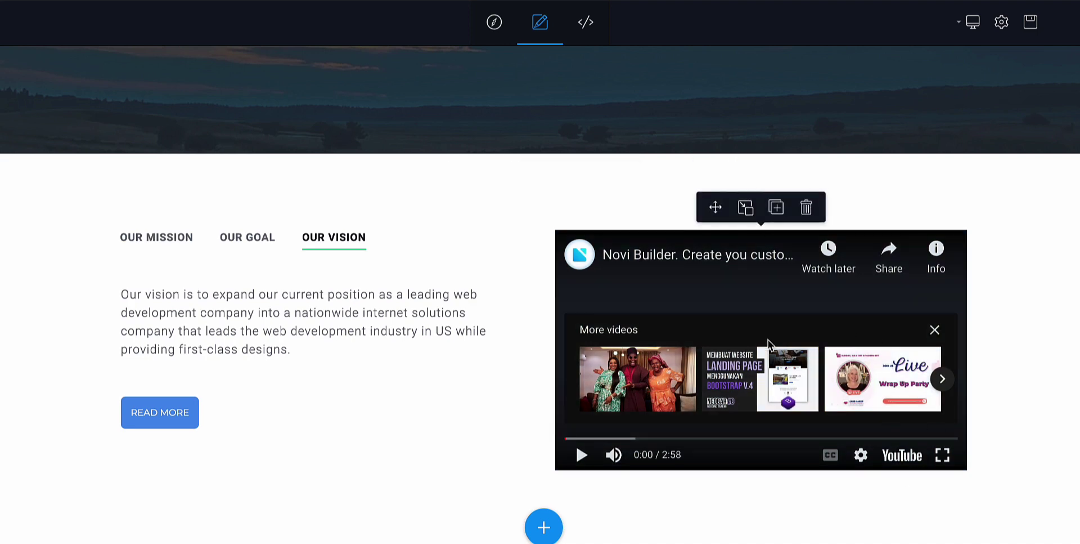
click(746, 207)
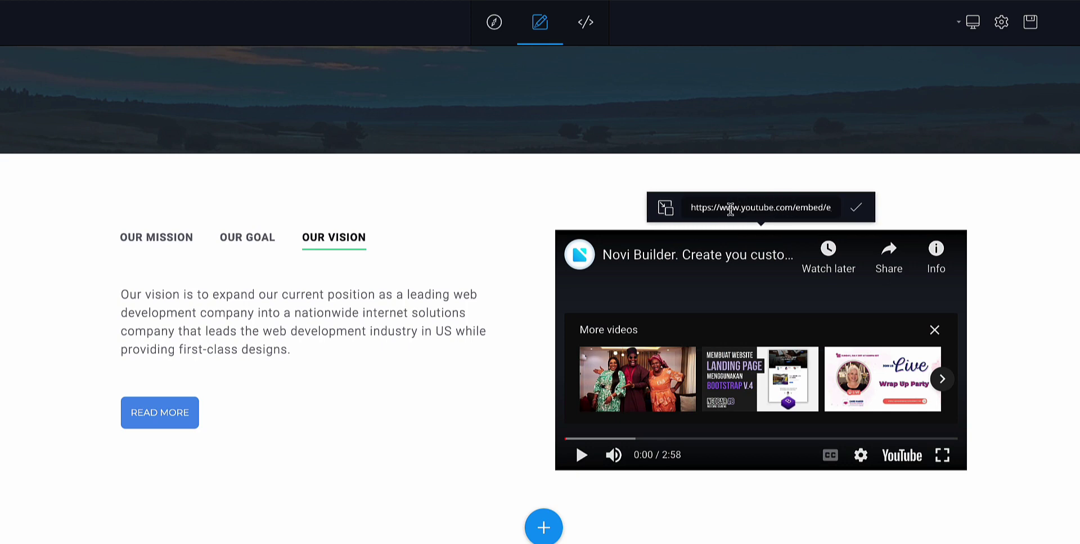
drag(694, 208, 841, 217)
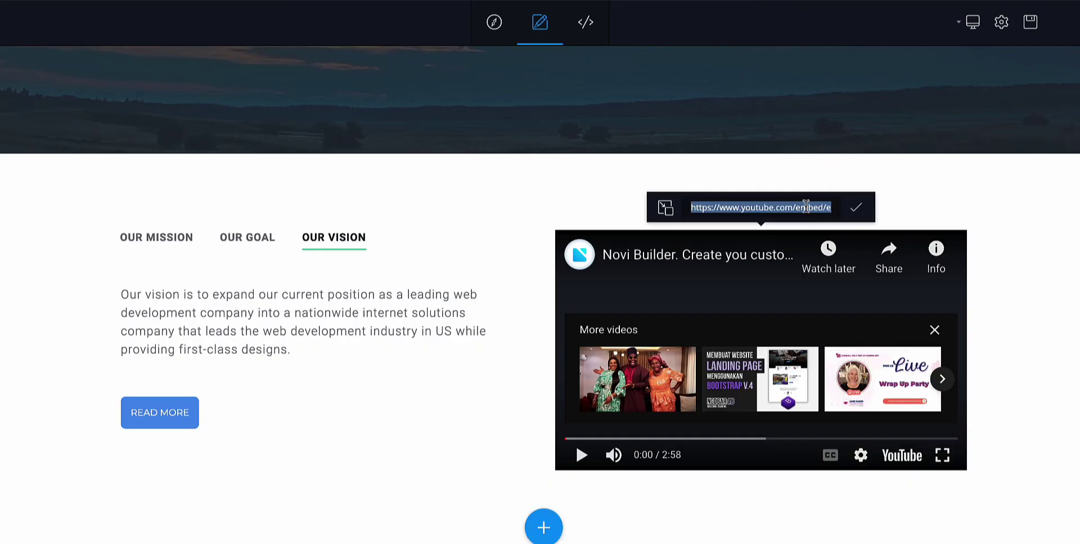
key(BackSpace)
key(ctrl+v)
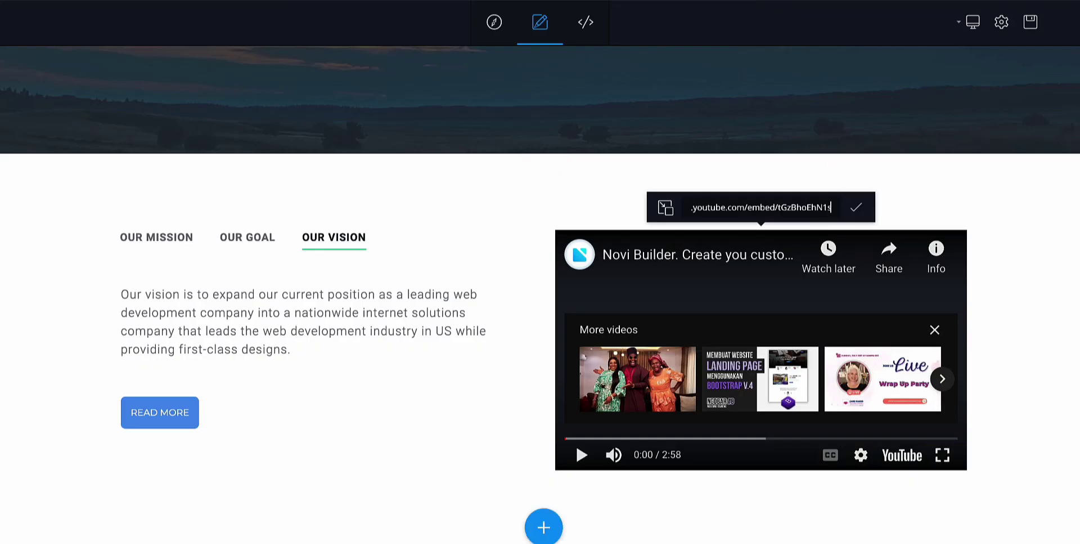
click(858, 209)
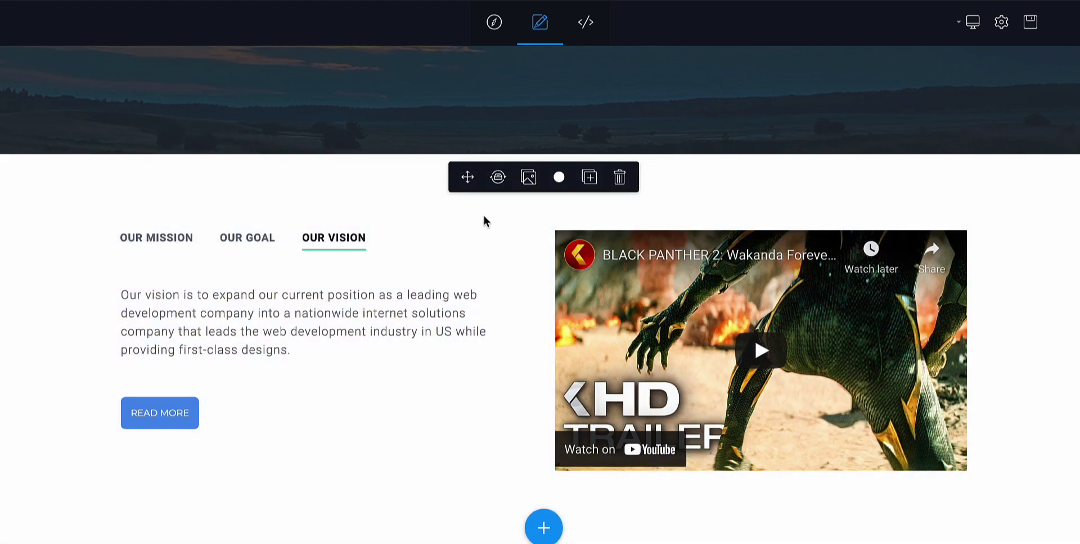
Step: Replace the tabbed video section with the Youtube iframe preset, filtering the presets by "youtu"
click(477, 216)
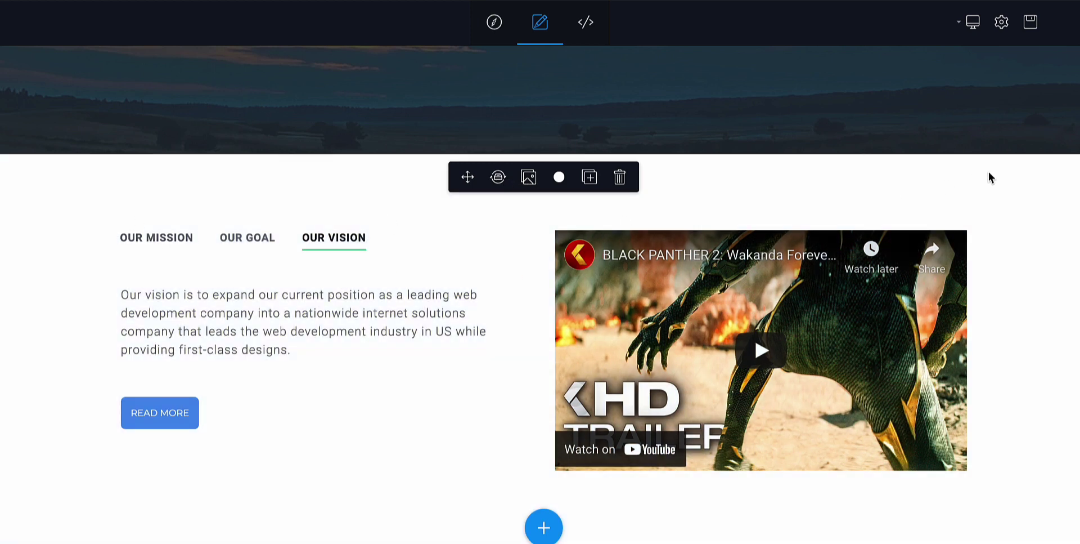
mouse_move(193, 251)
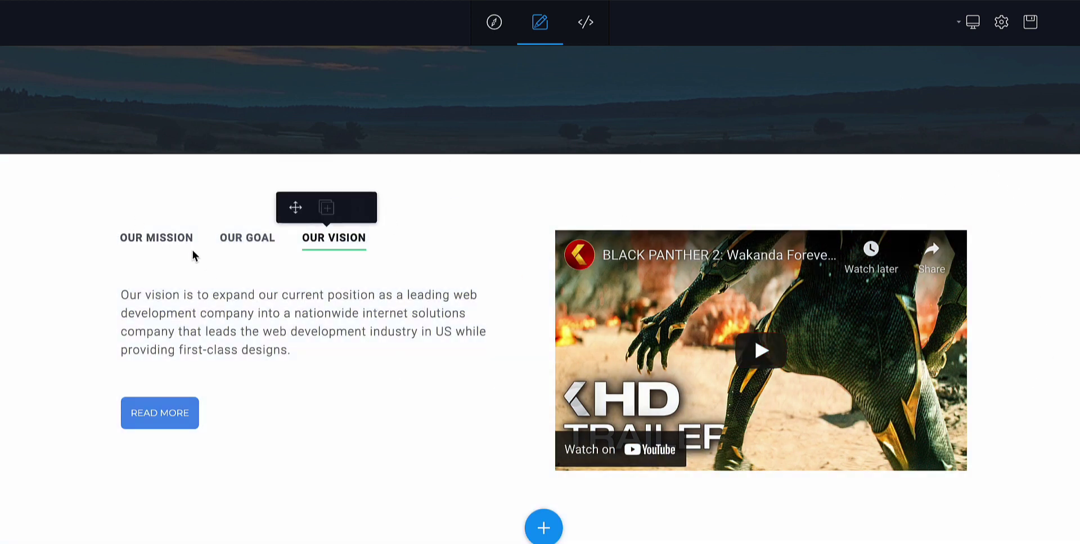
mouse_move(503, 179)
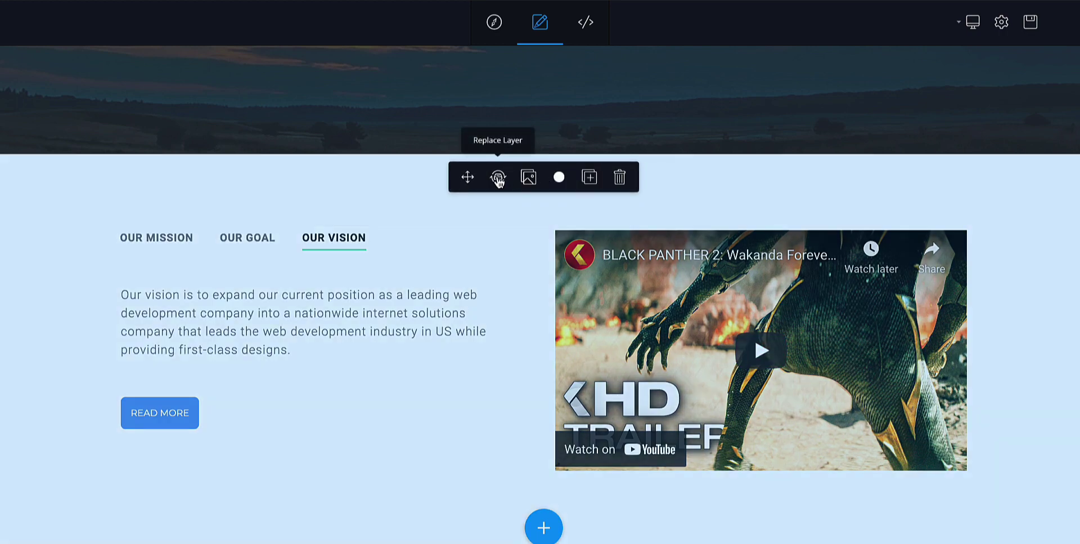
click(499, 178)
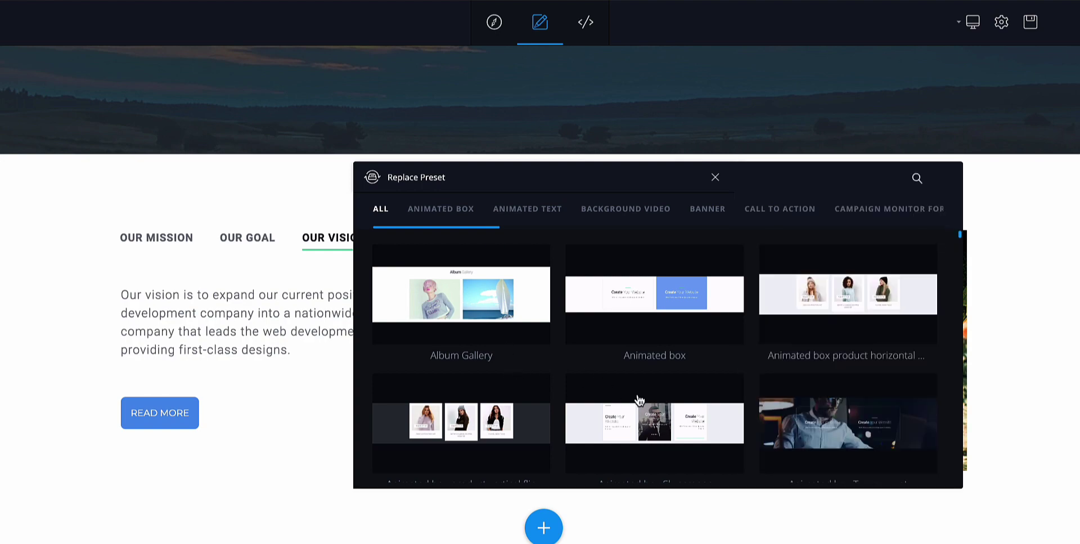
scroll(639, 400, down, 5)
scroll(639, 399, down, 15)
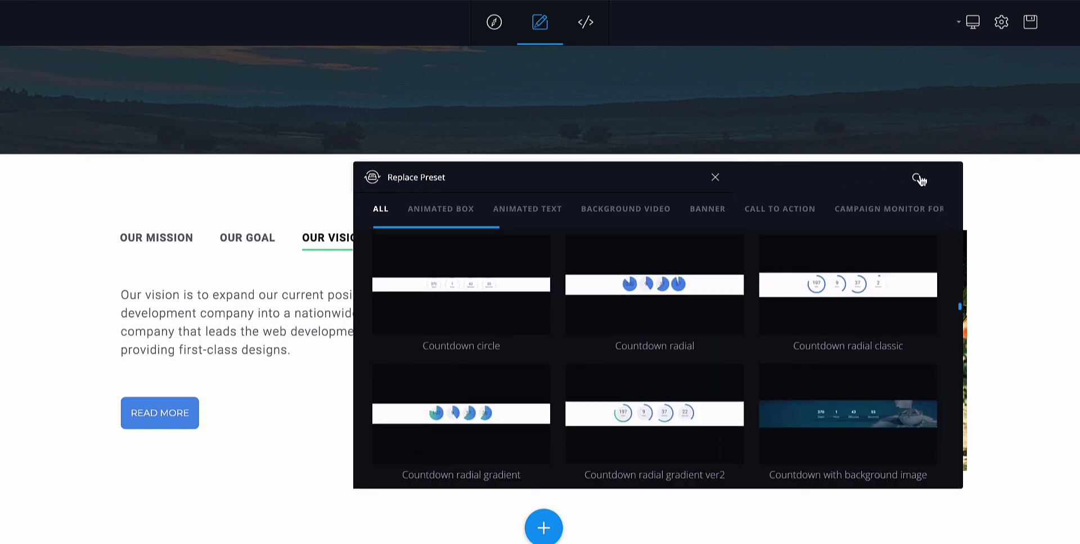
click(920, 180)
click(841, 184)
text(y)
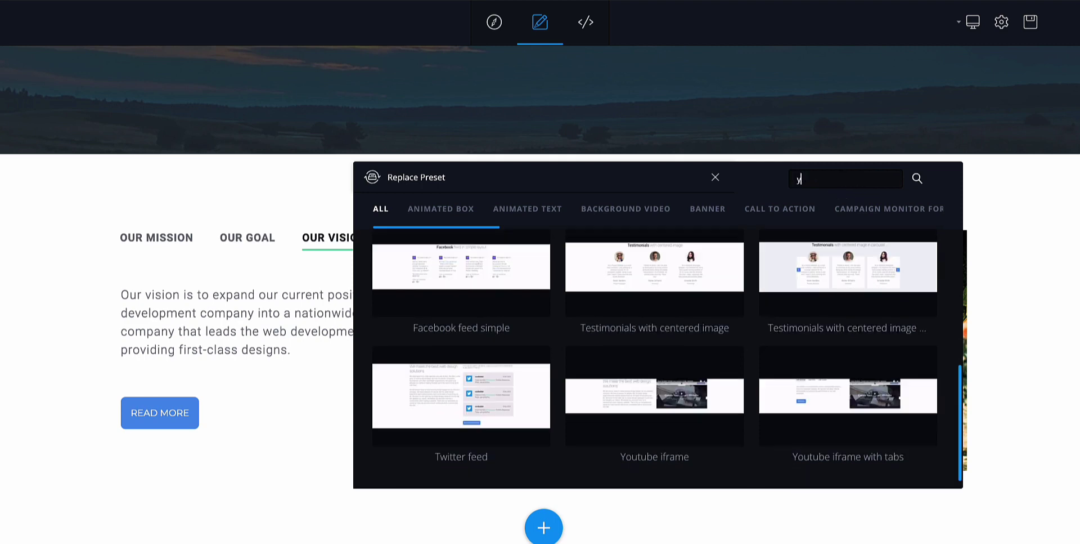
text(outu)
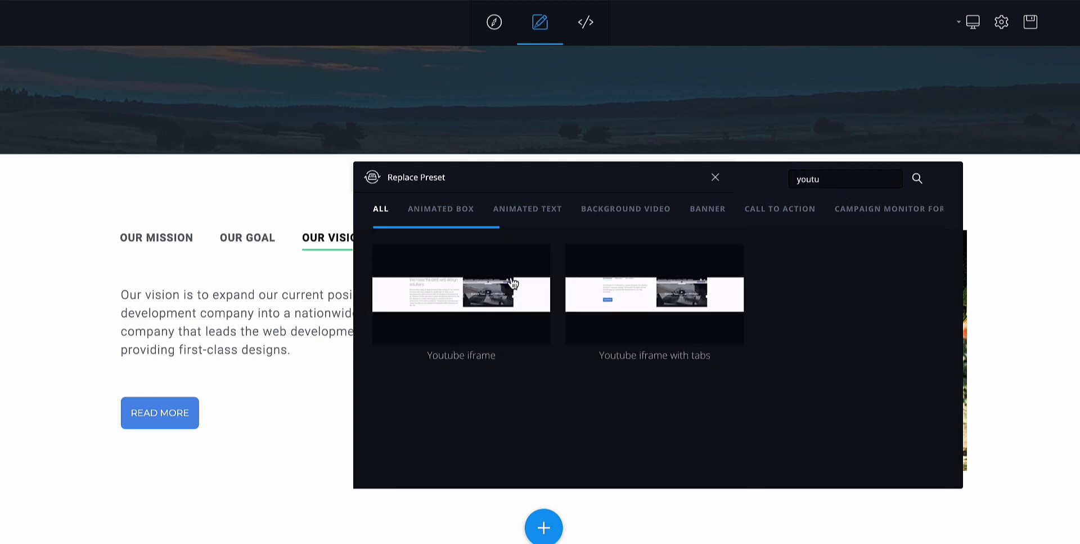
click(446, 302)
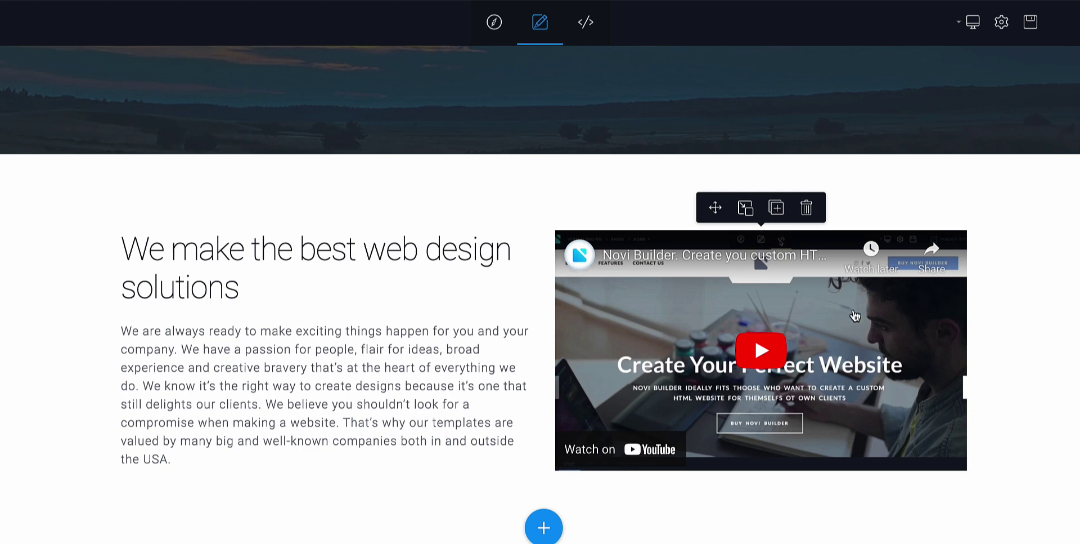
click(747, 209)
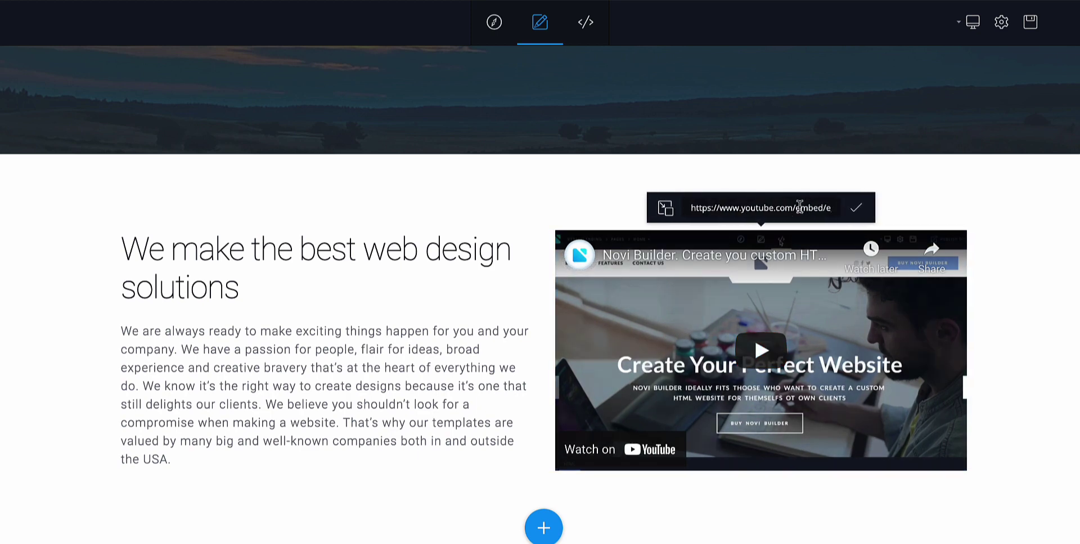
triple_click(800, 207)
key(BackSpace)
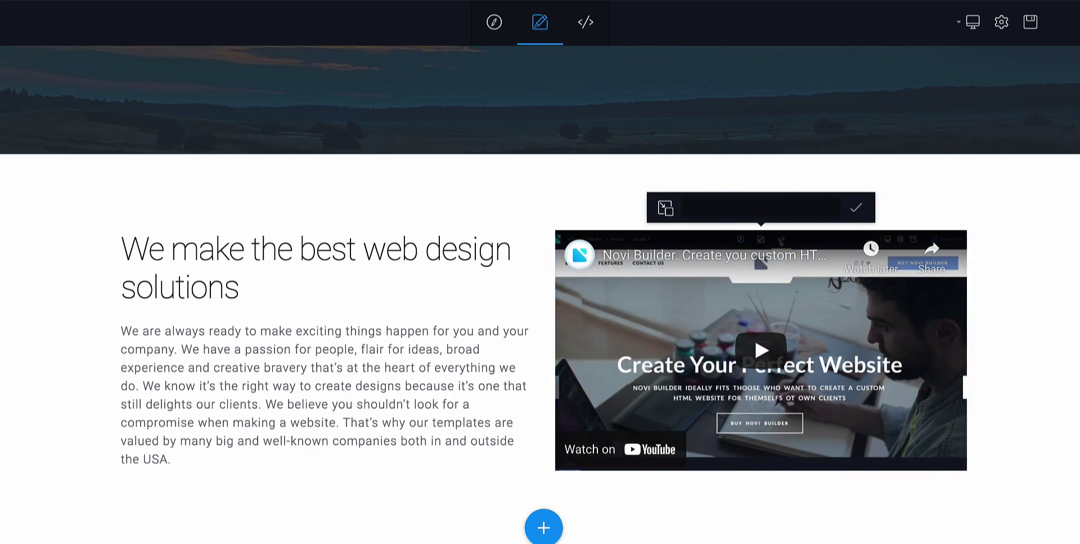
key(ctrl+v)
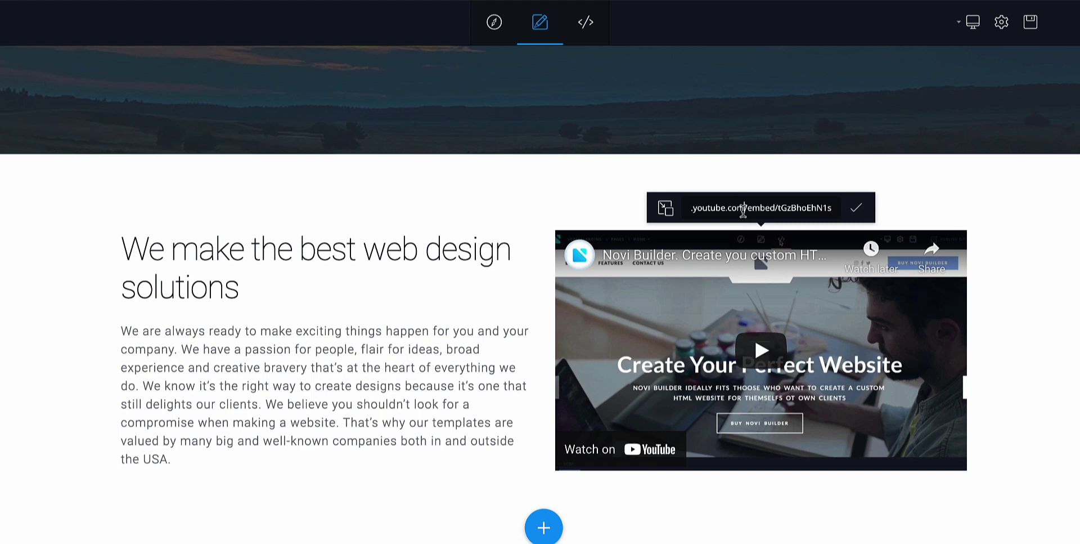
click(712, 207)
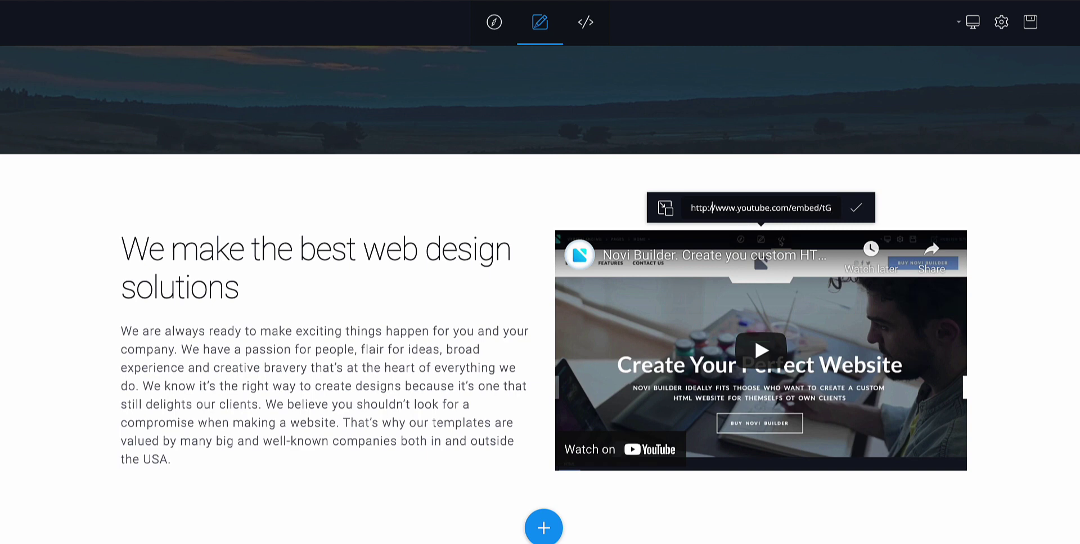
text(s)
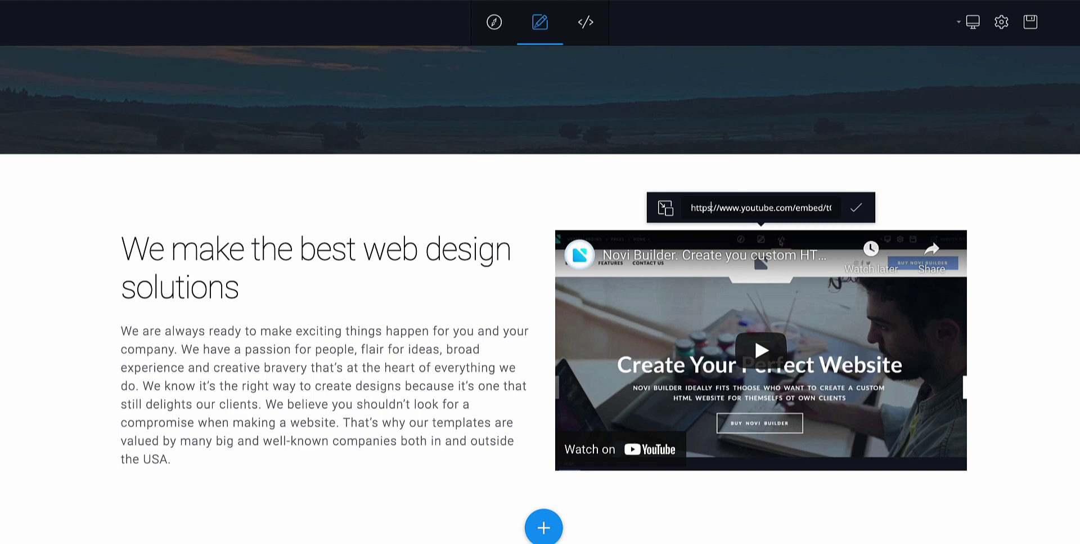
click(864, 208)
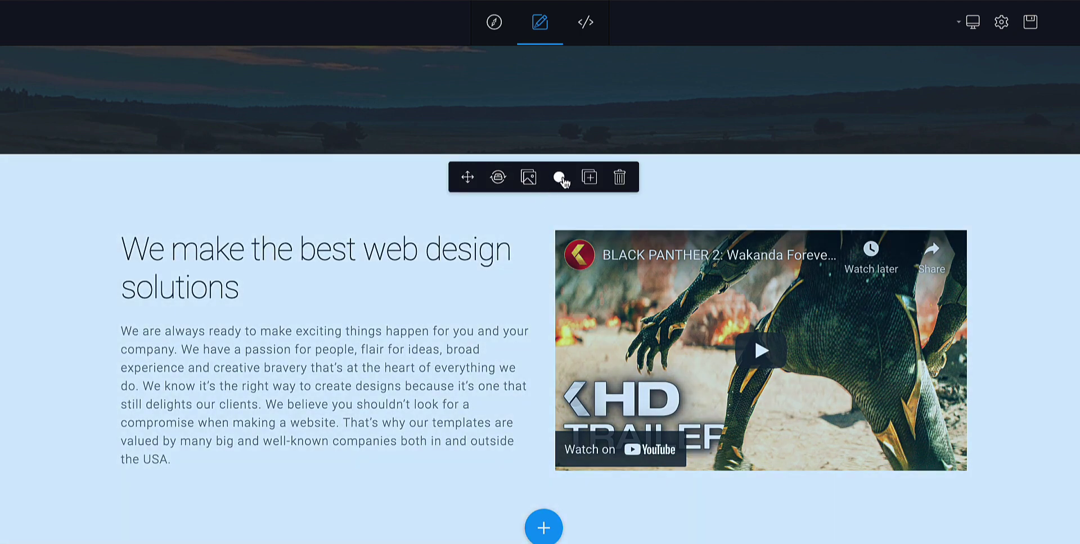
Step: Fill the video section's background with a brownish orange, rgb(176, 112, 27)
click(561, 178)
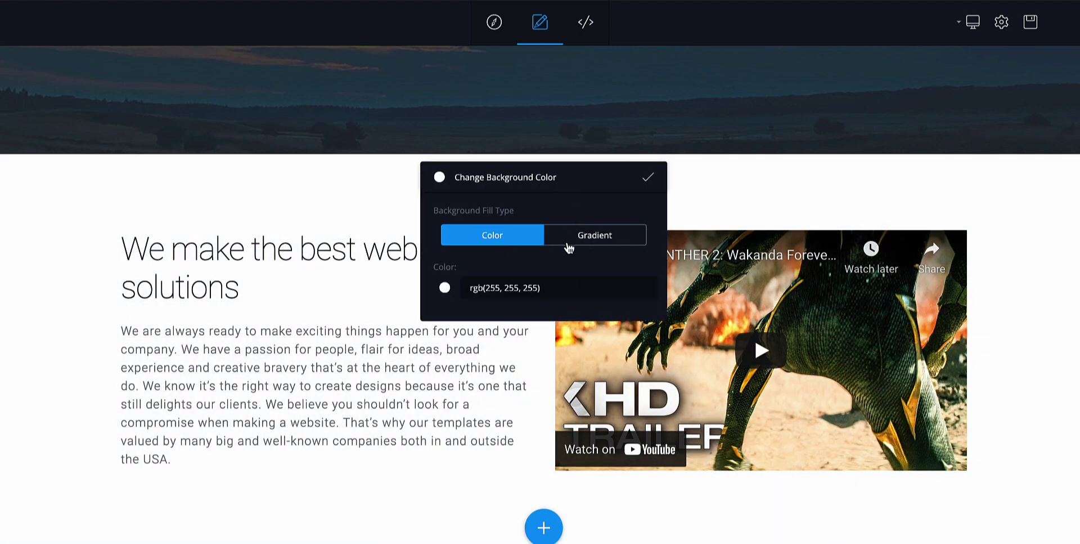
click(560, 291)
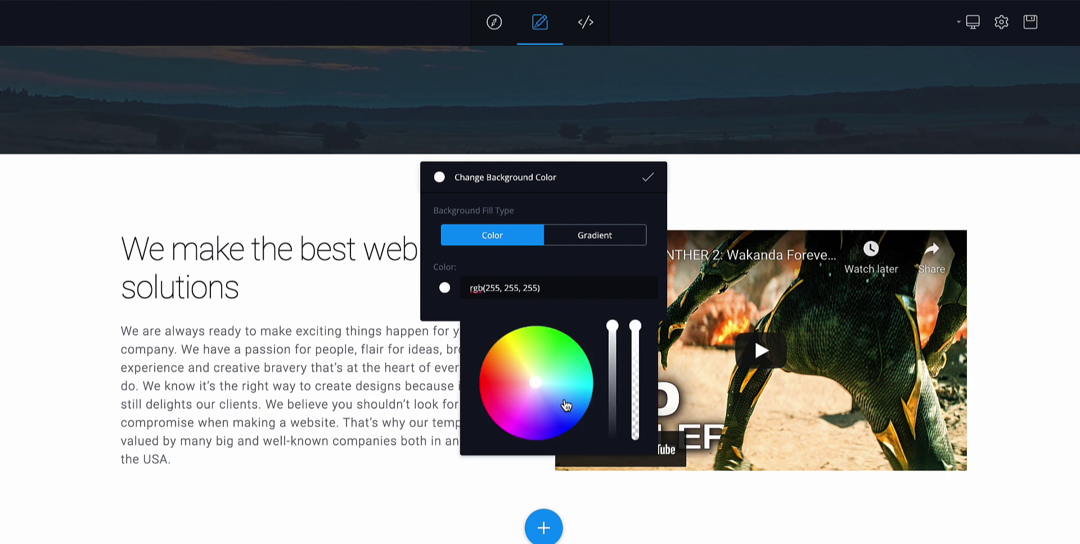
drag(537, 388, 497, 361)
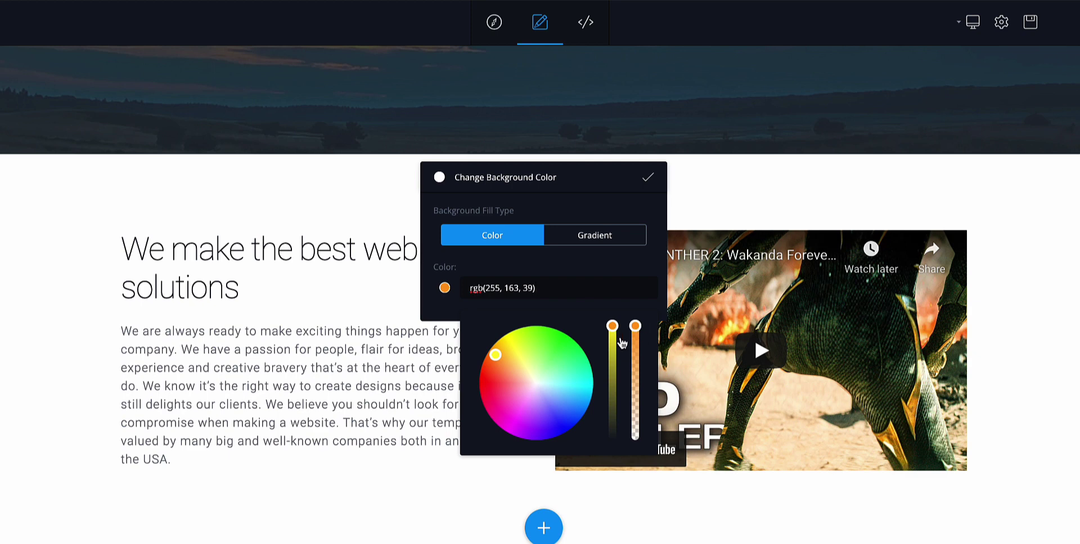
drag(615, 329, 614, 367)
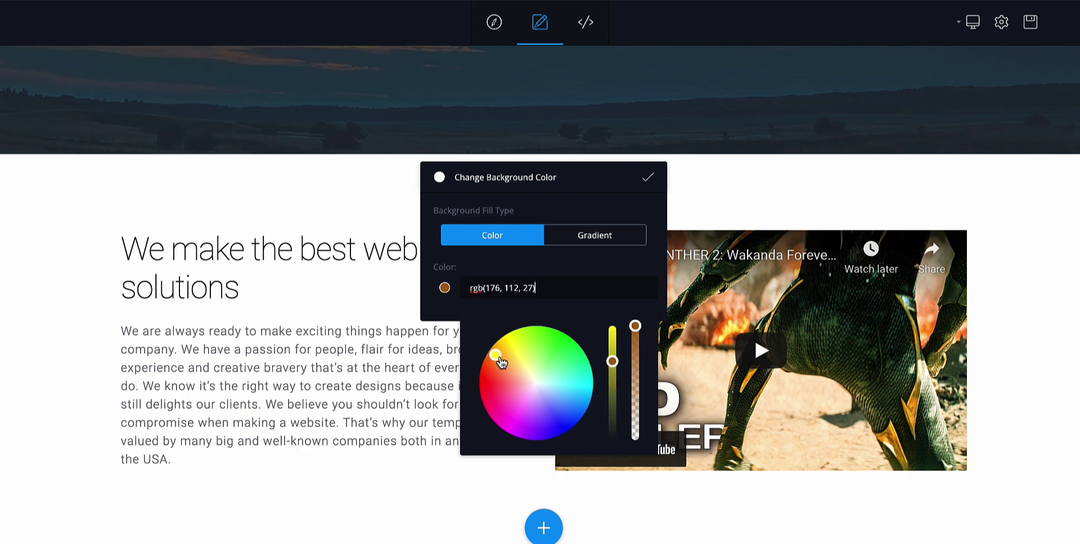
click(649, 172)
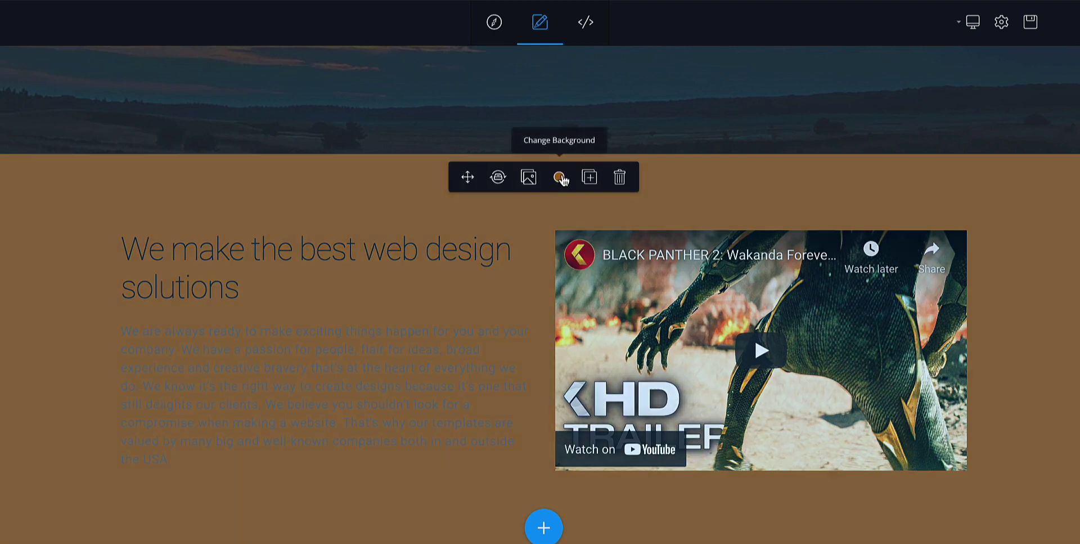
Step: Change the video section's background colour to pale cream, rgb(255, 254, 227)
click(561, 177)
click(497, 285)
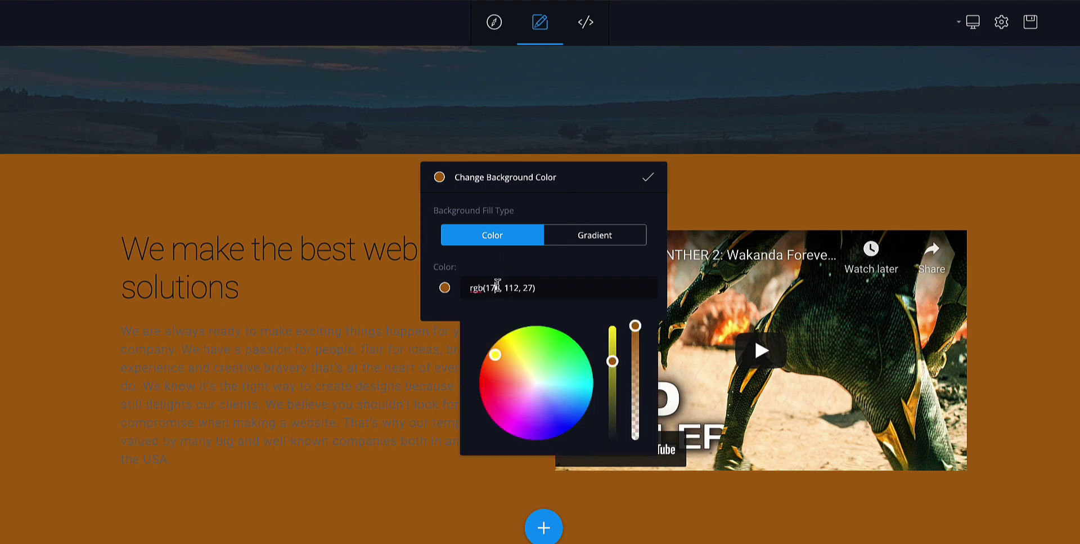
drag(496, 354, 534, 382)
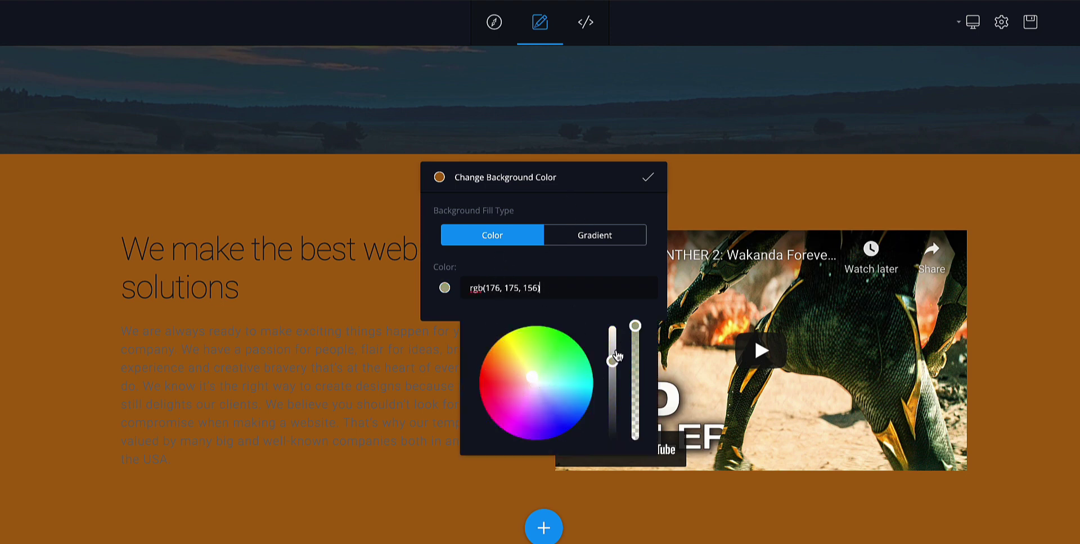
drag(618, 355, 607, 328)
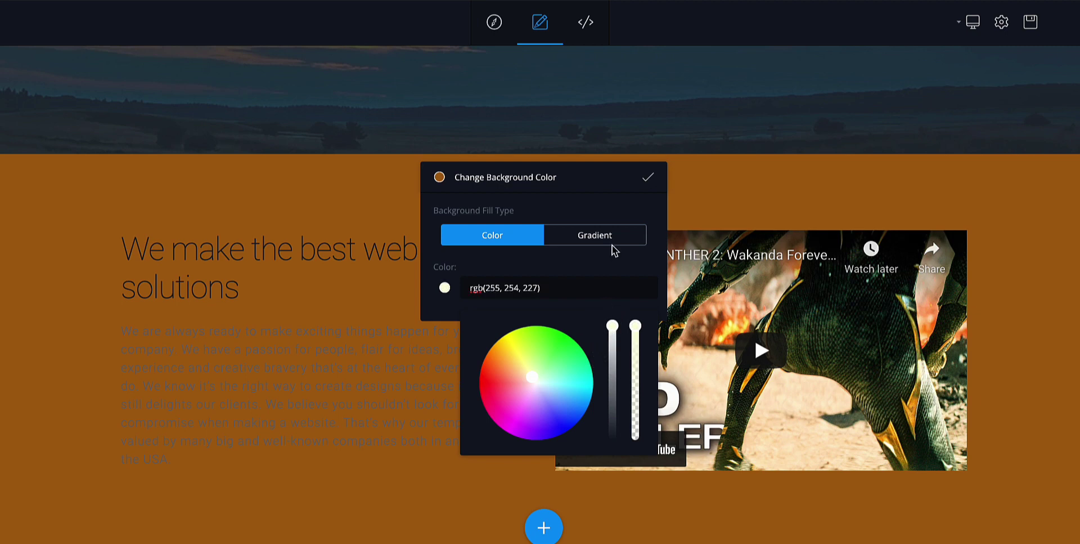
click(649, 180)
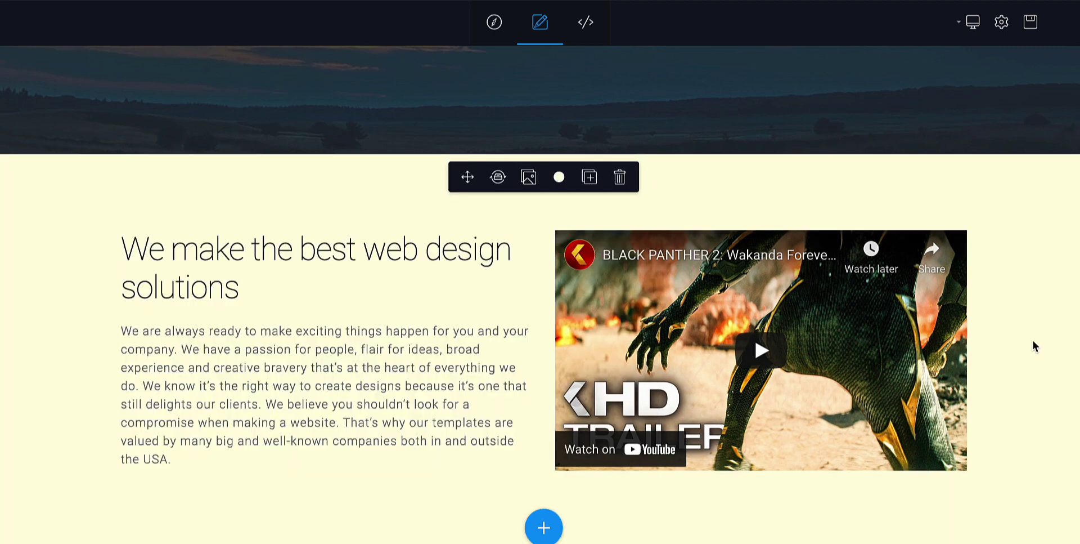
Step: Give the video section a gradient background with the start colour #f7f1f4, blending into turquoise, and adjust the gradient's start handle
click(559, 176)
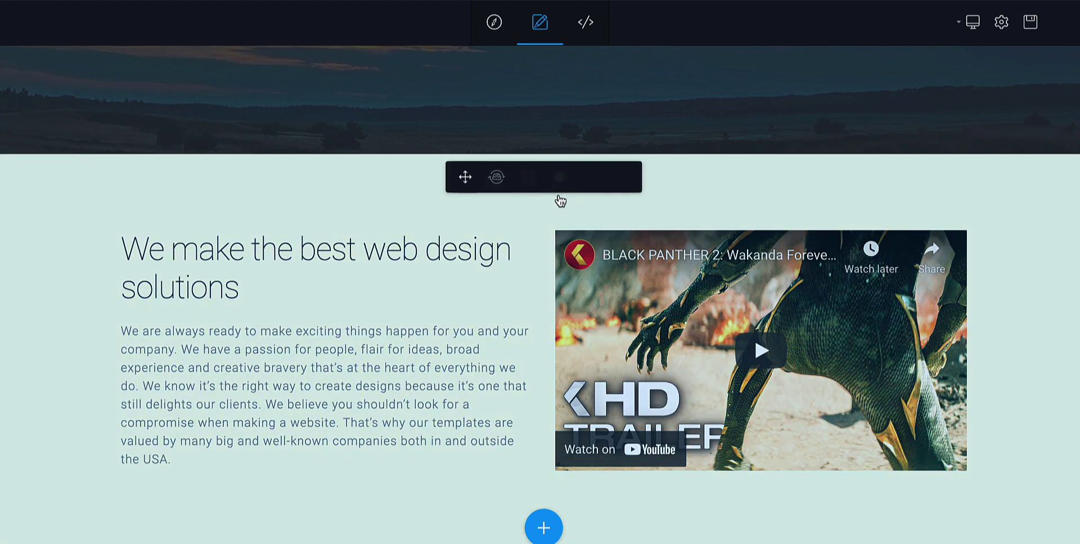
click(598, 241)
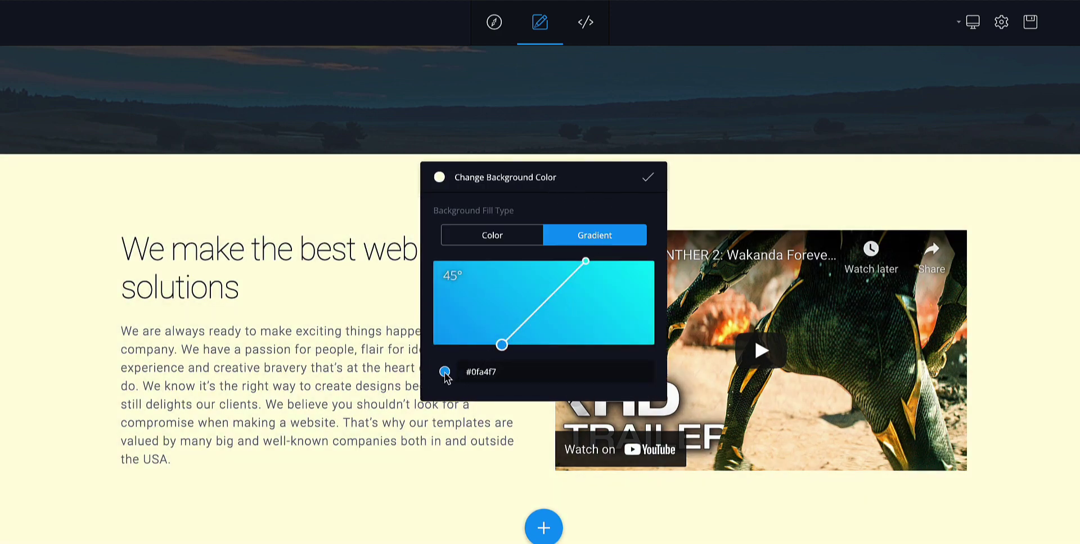
click(488, 371)
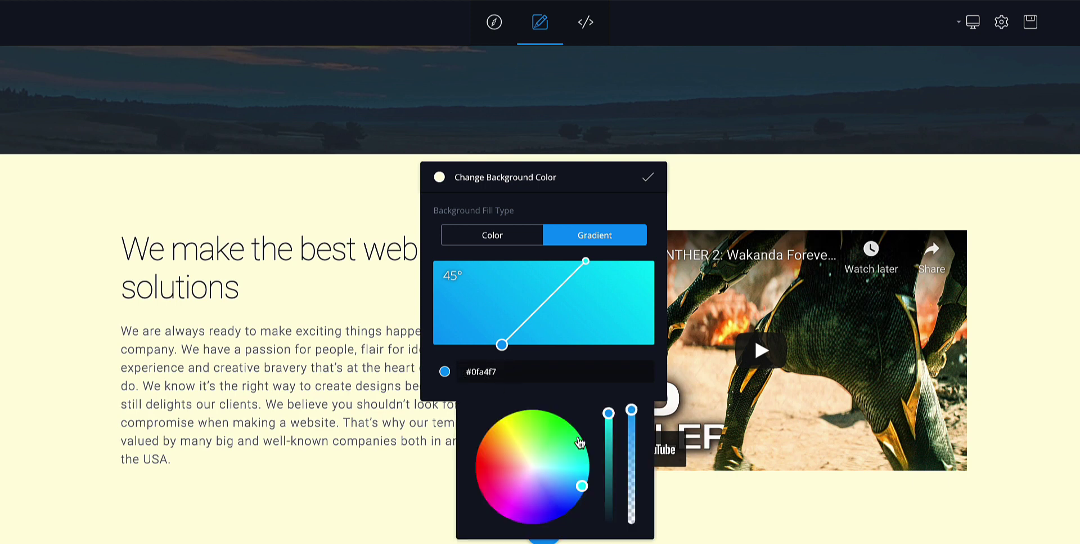
drag(581, 486, 533, 473)
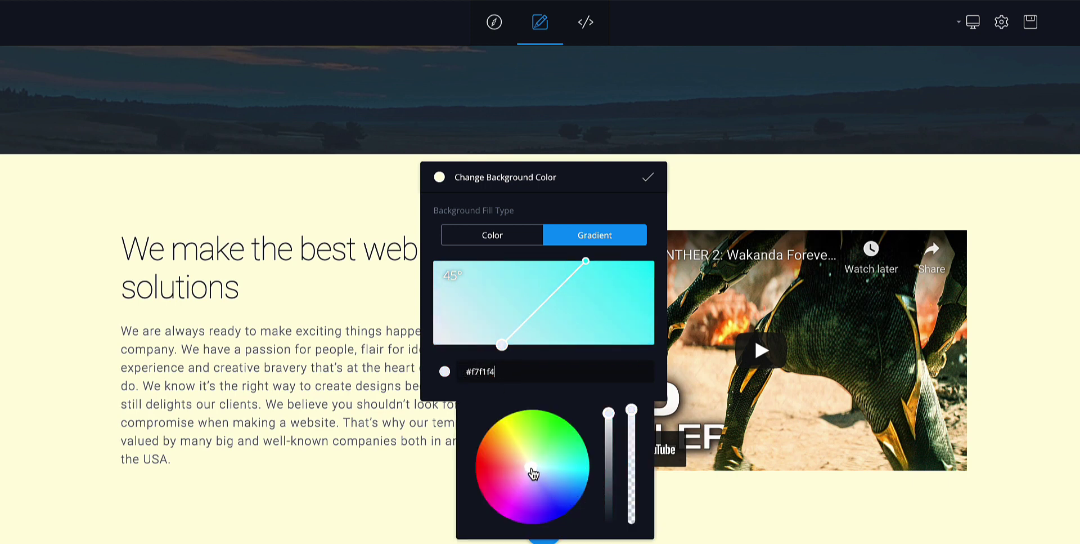
drag(504, 344, 504, 302)
click(647, 177)
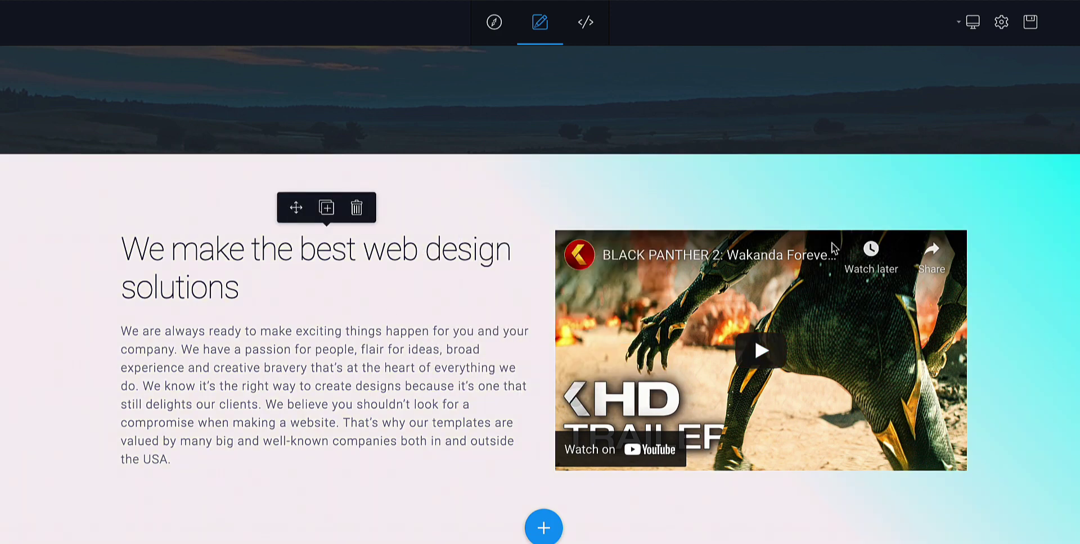
scroll(1037, 280, up, 1)
scroll(1038, 279, up, 4)
scroll(1038, 279, down, 5)
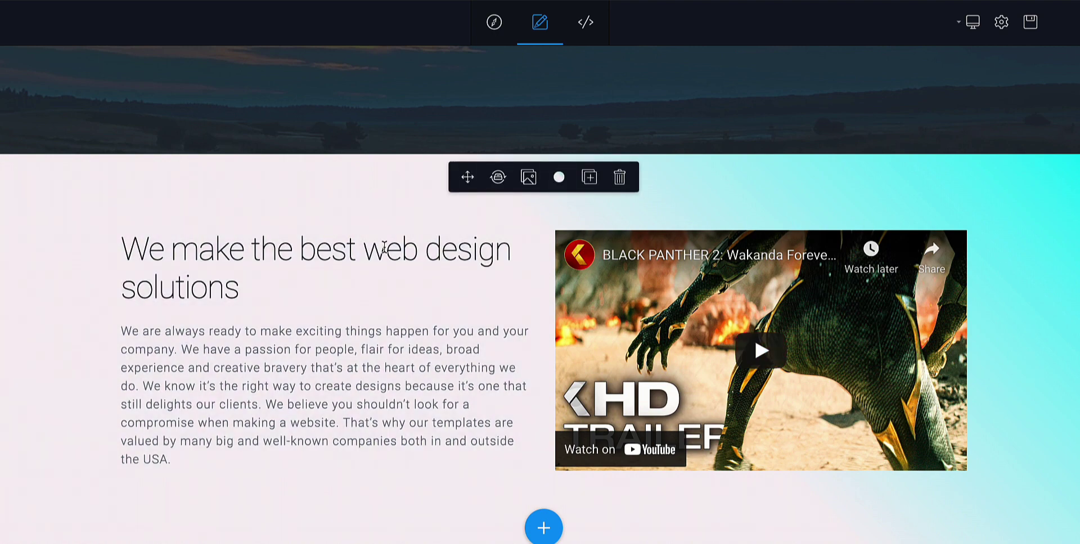
Step: Delete the last letters of the heading "We make the best web design solutions" and retype the ending "ions"
click(205, 274)
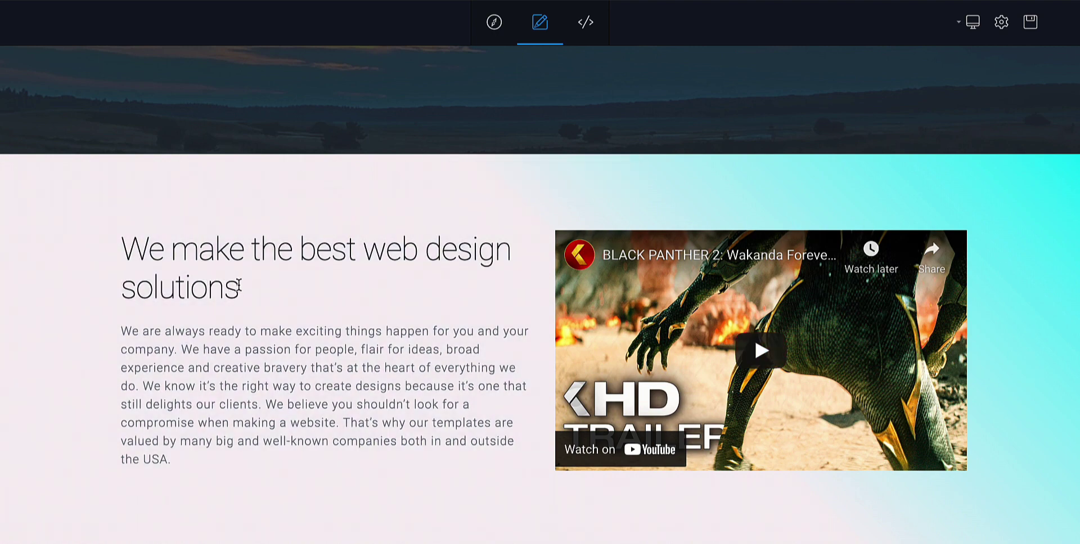
key(BackSpace)
key(BackSpace)
text(ions)
click(116, 326)
click(434, 418)
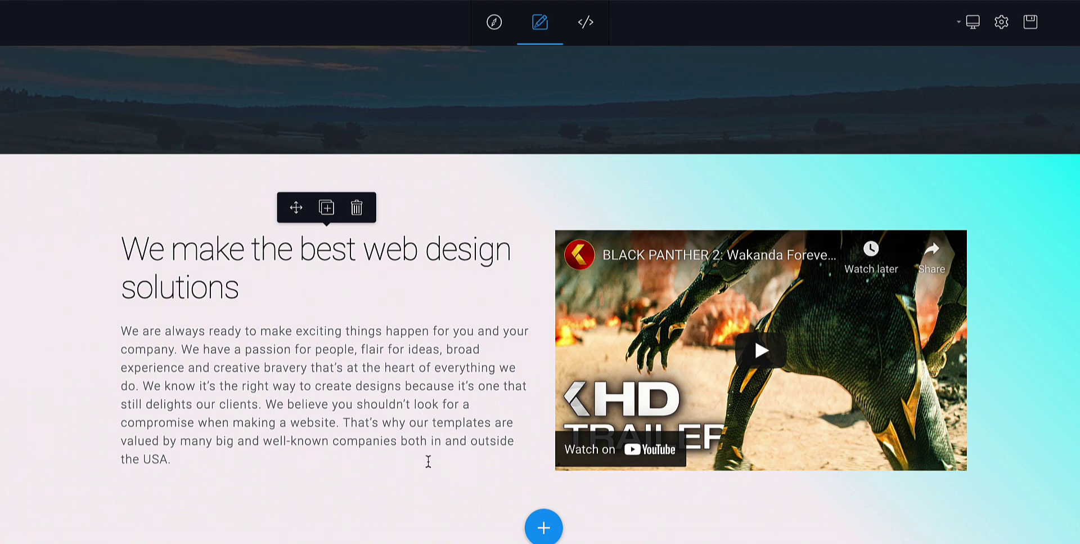
Step: Make the paragraph text under the heading bold, from "We are always ready" to "many b", and colour it light orange
drag(121, 332, 224, 442)
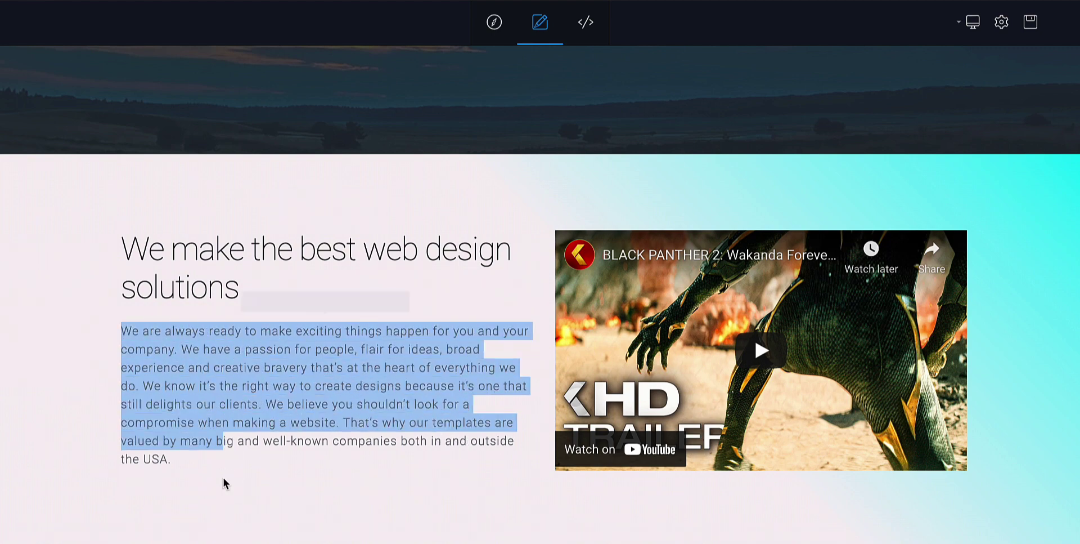
click(220, 302)
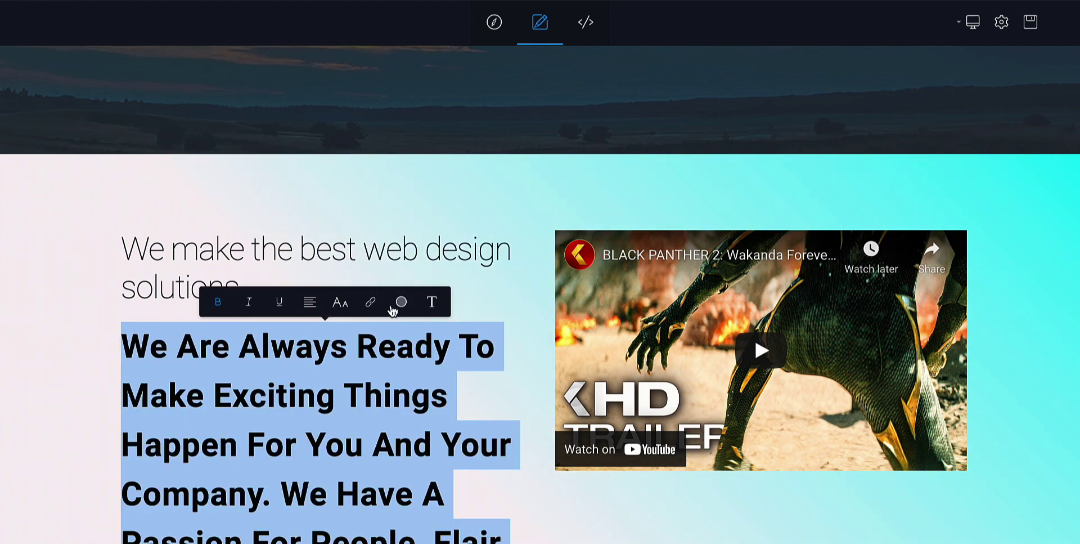
scroll(330, 333, down, 3)
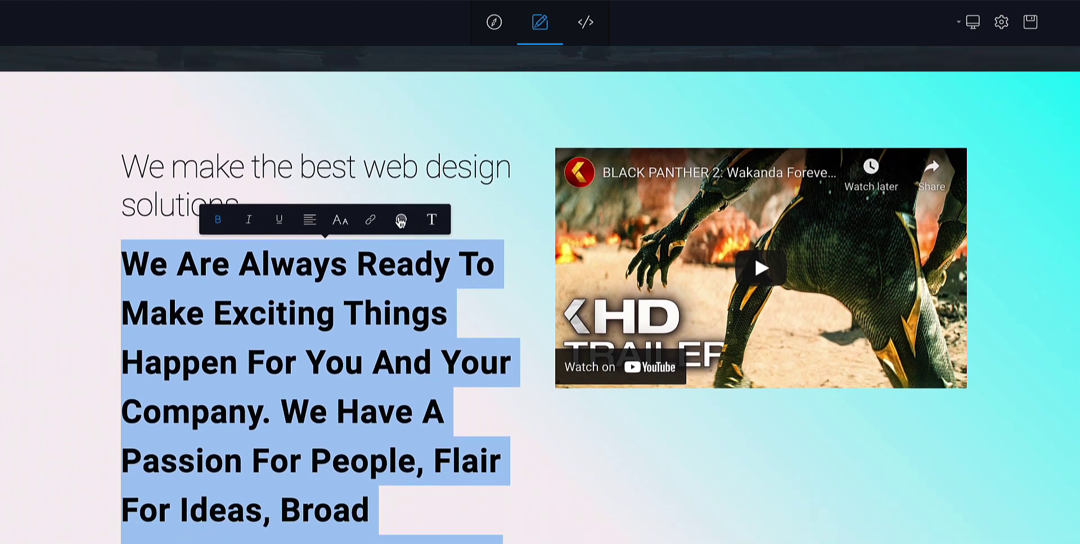
click(401, 219)
click(309, 219)
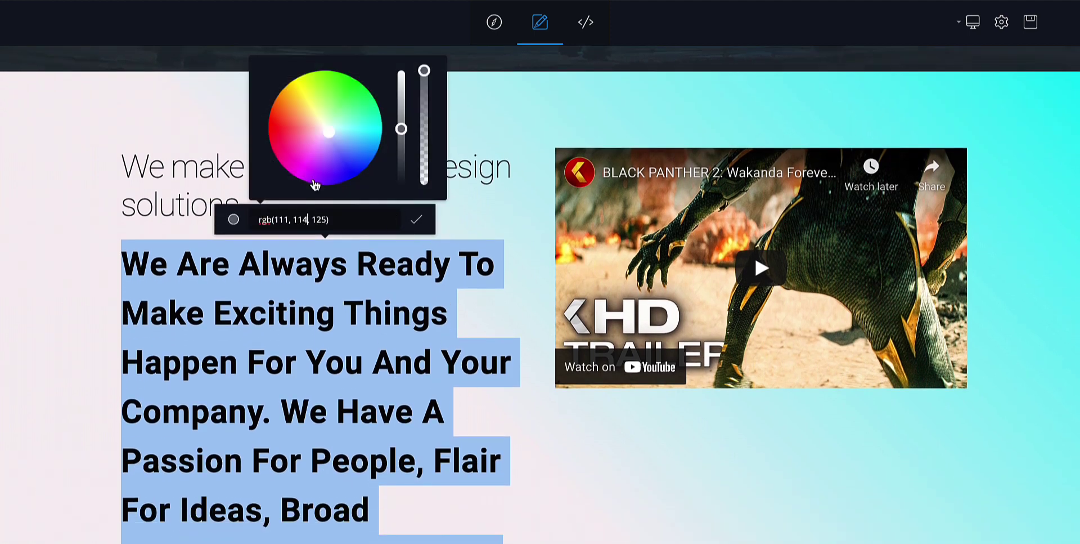
drag(325, 139, 297, 108)
drag(401, 128, 401, 76)
click(411, 230)
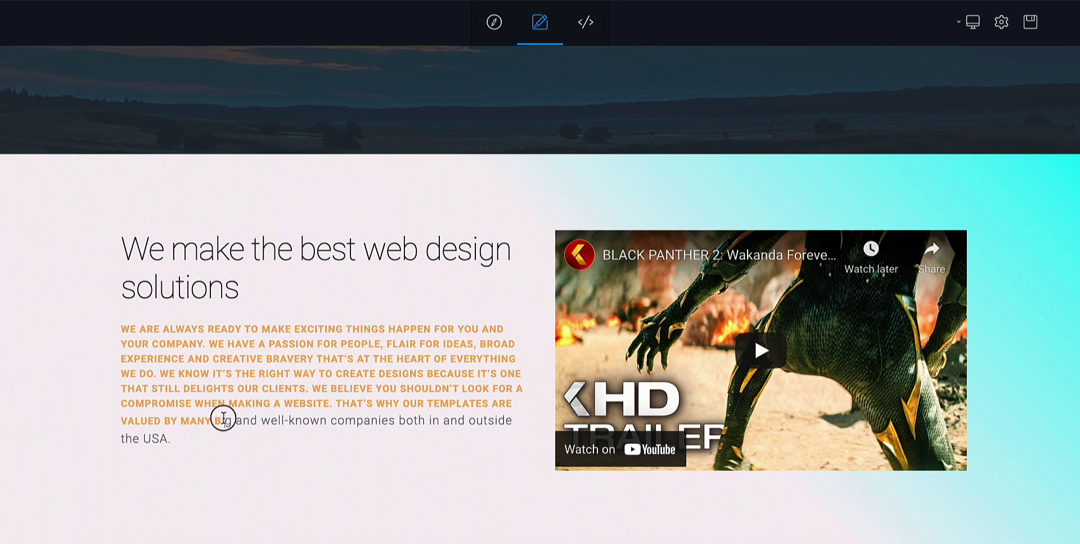
Step: Set the orange paragraph text to a font size of 12 px and the font weight Thin 100
drag(221, 420, 123, 329)
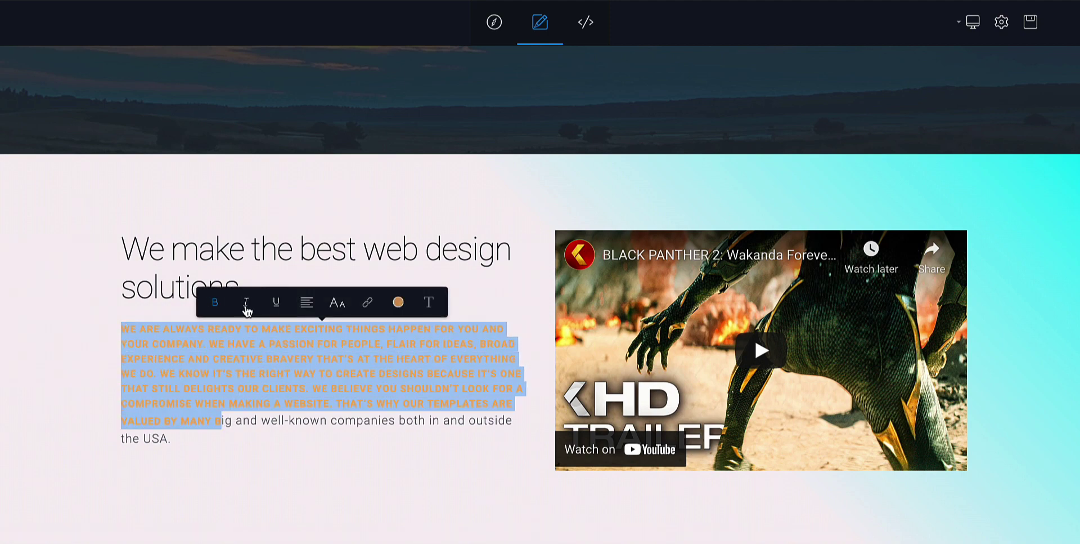
click(432, 303)
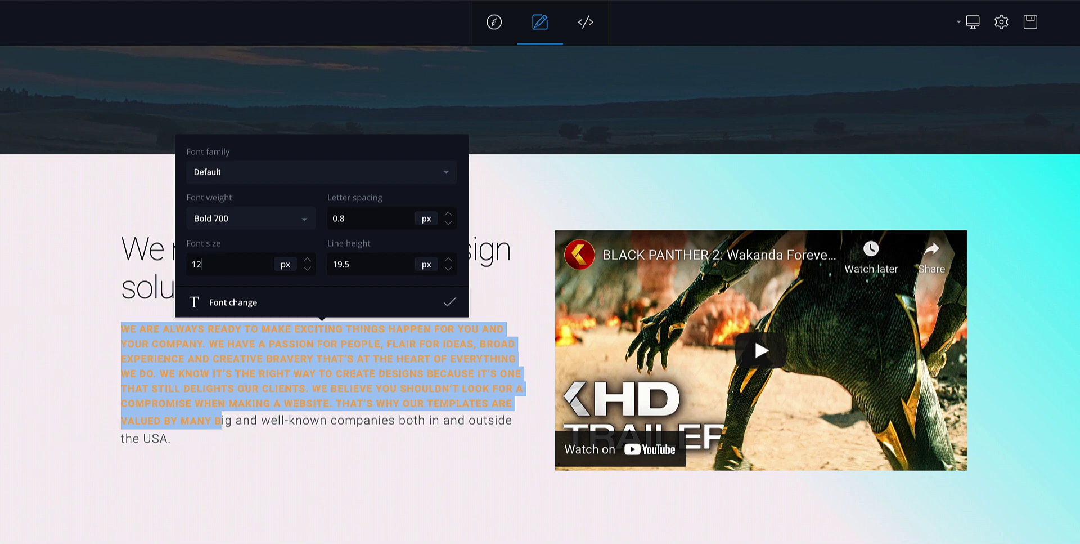
key(Return)
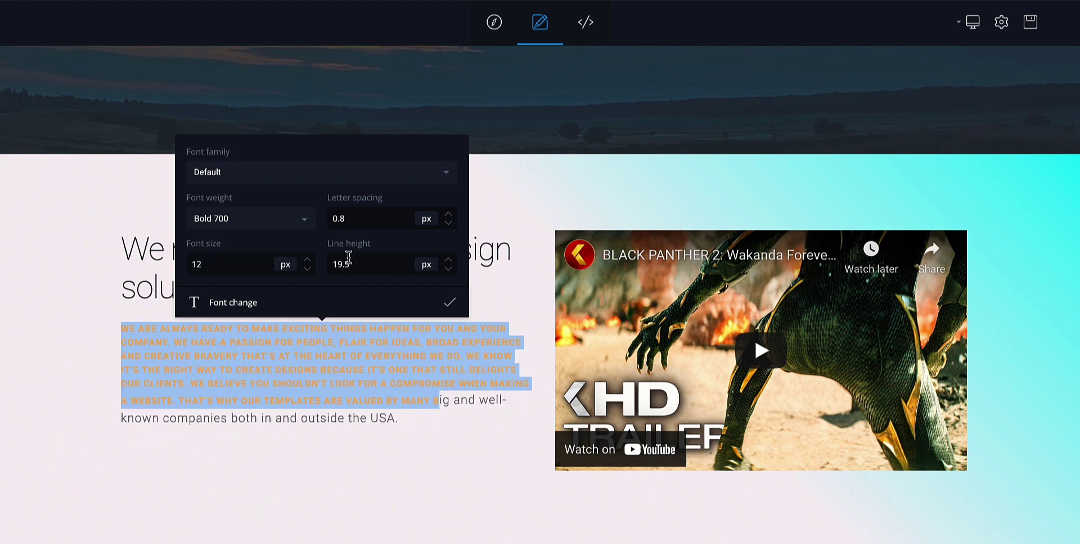
click(278, 221)
click(236, 240)
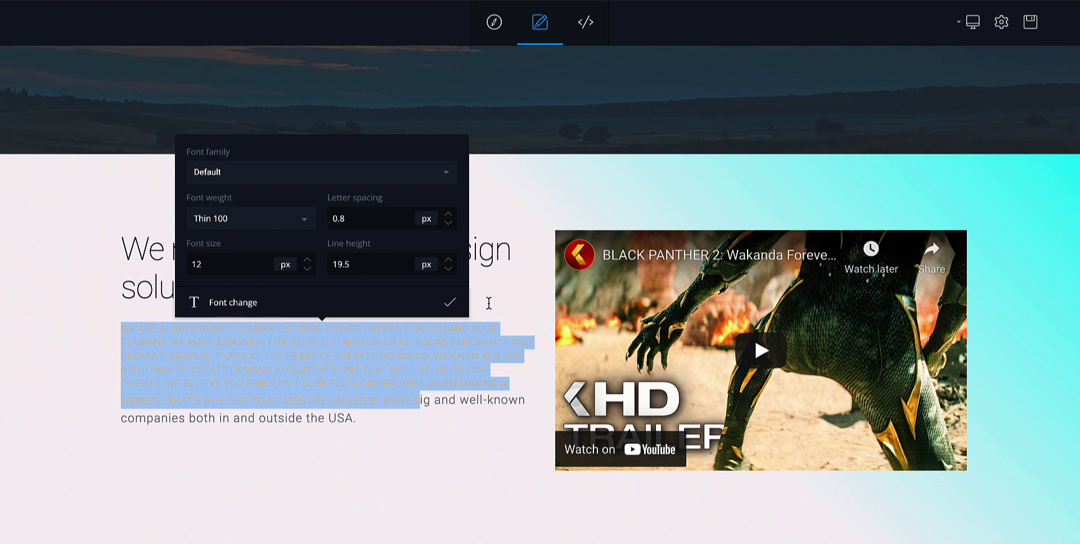
click(452, 307)
click(458, 454)
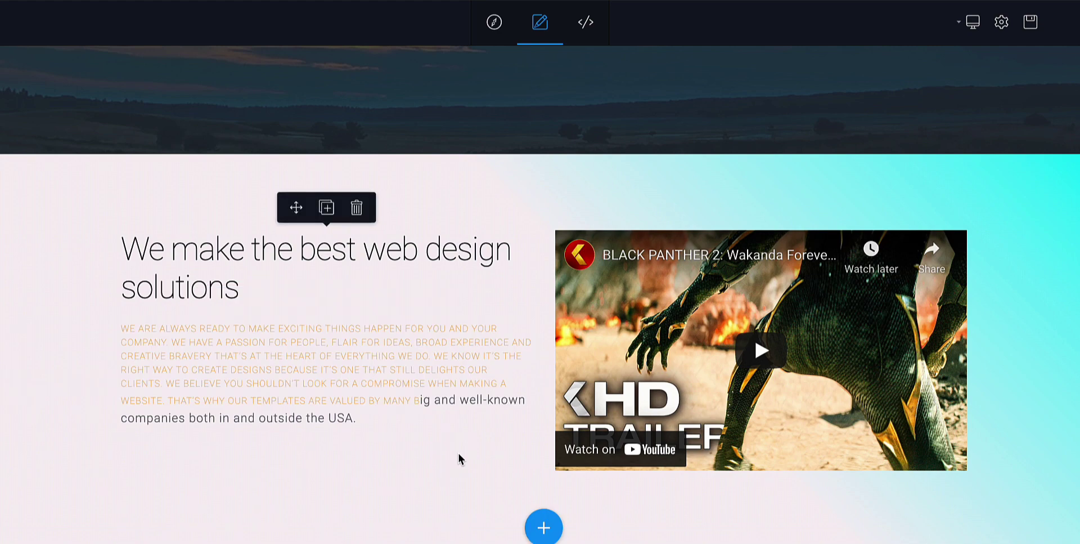
Step: Search the section presets for "banner" and insert the Banner wide preset below the video section
mouse_move(498, 474)
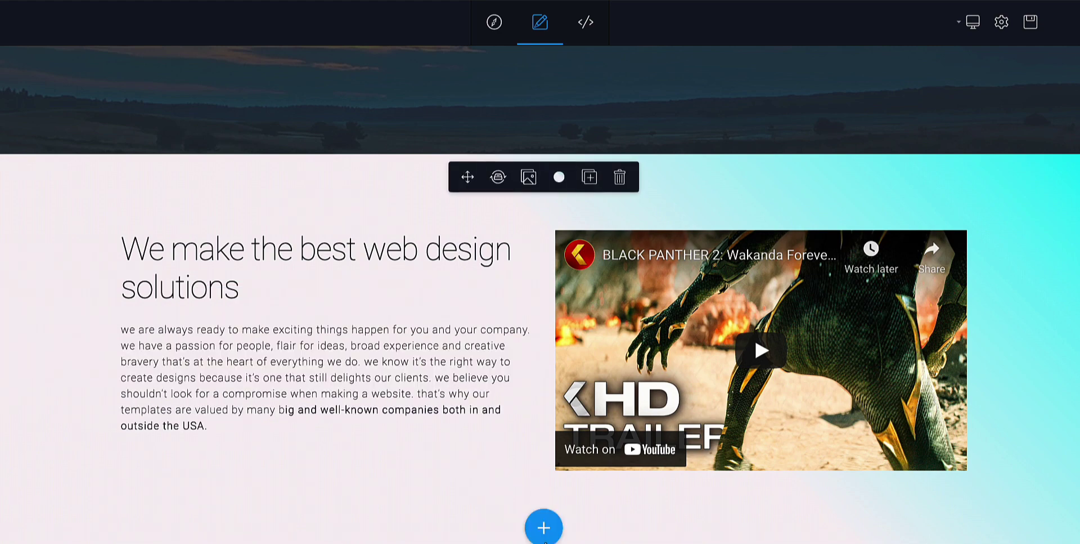
click(544, 528)
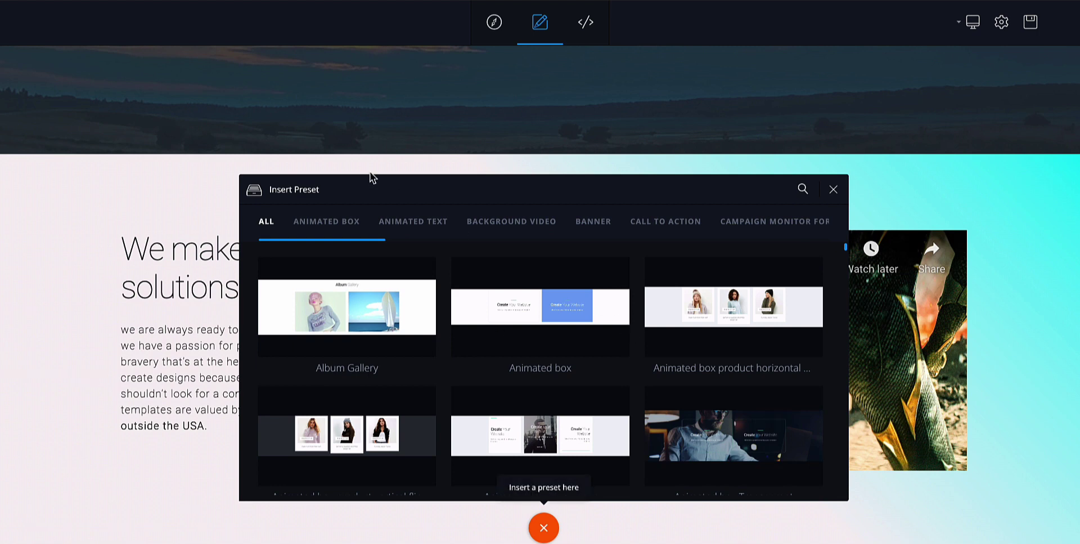
click(806, 189)
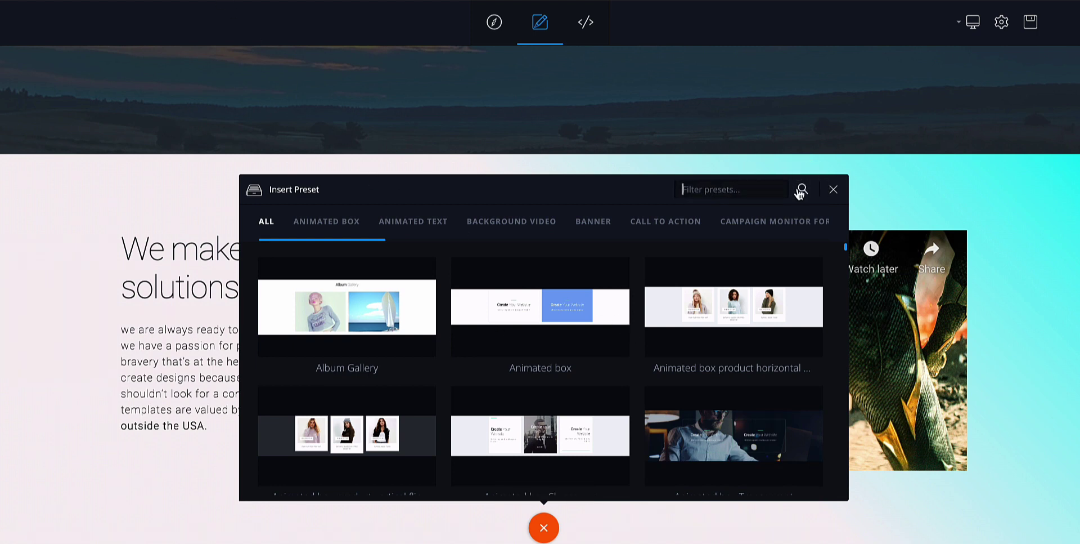
text(banner)
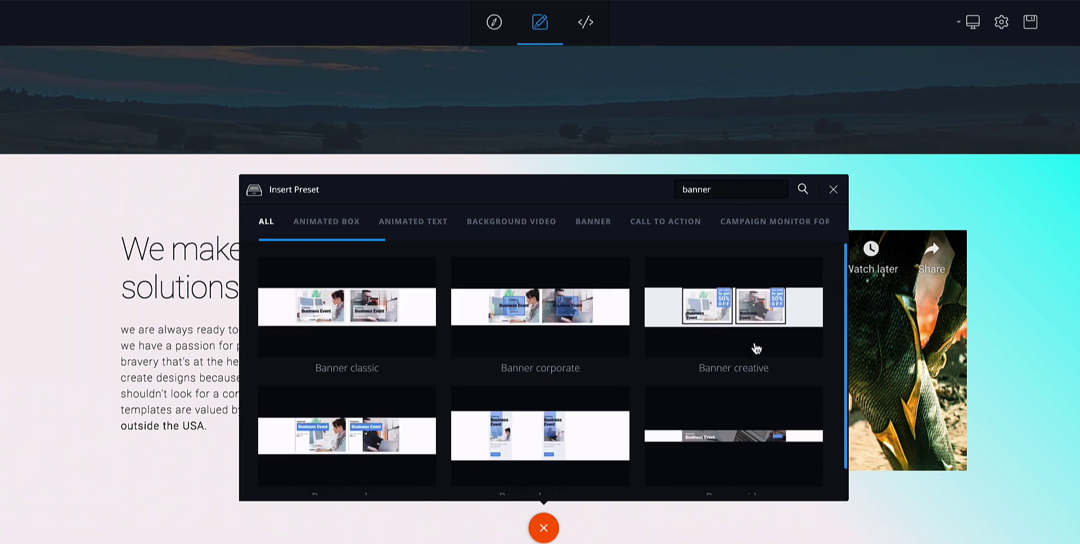
scroll(755, 354, down, 1)
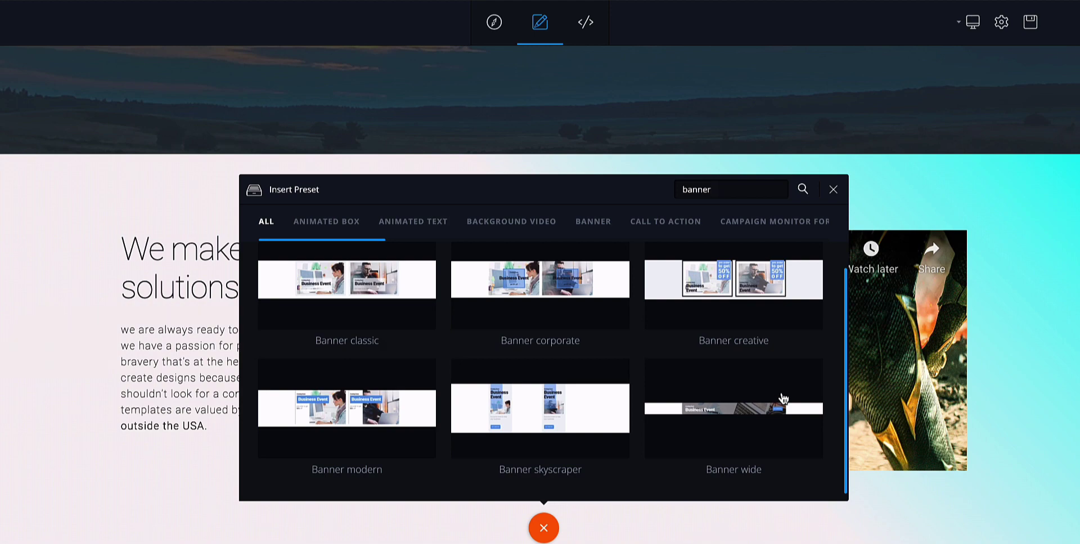
click(750, 410)
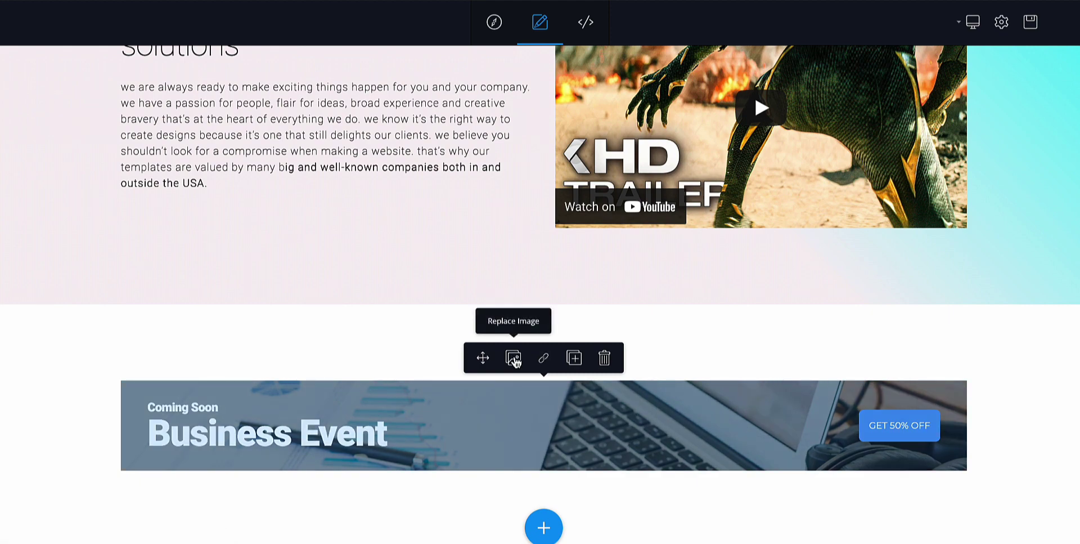
click(544, 358)
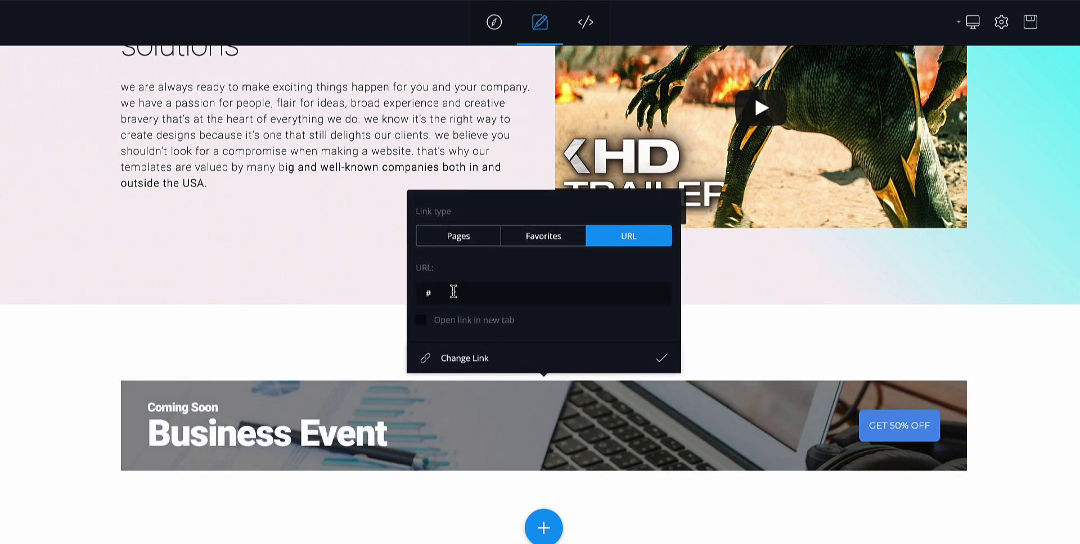
click(454, 291)
text(https://app.getwebelo.com)
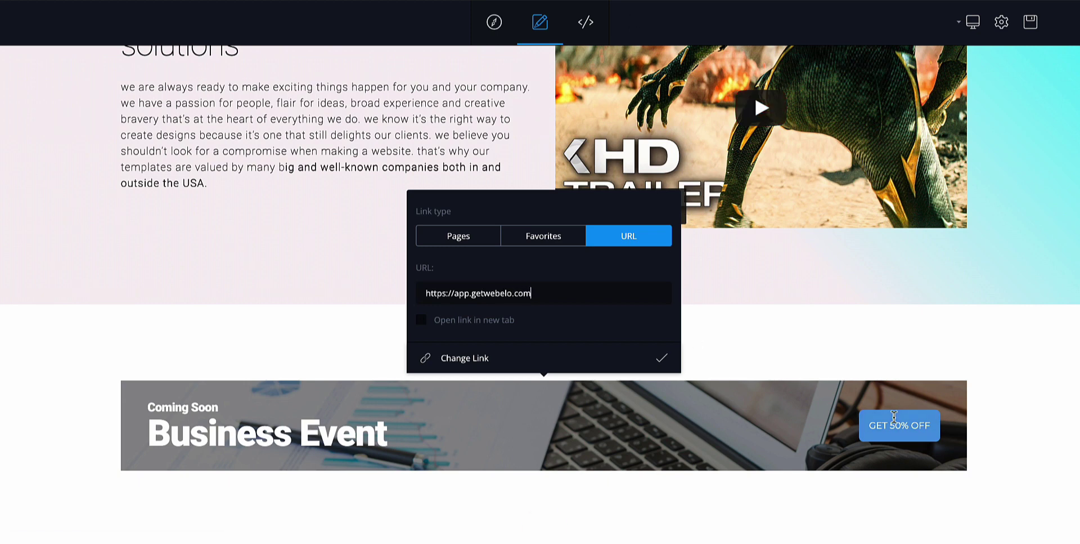
click(666, 357)
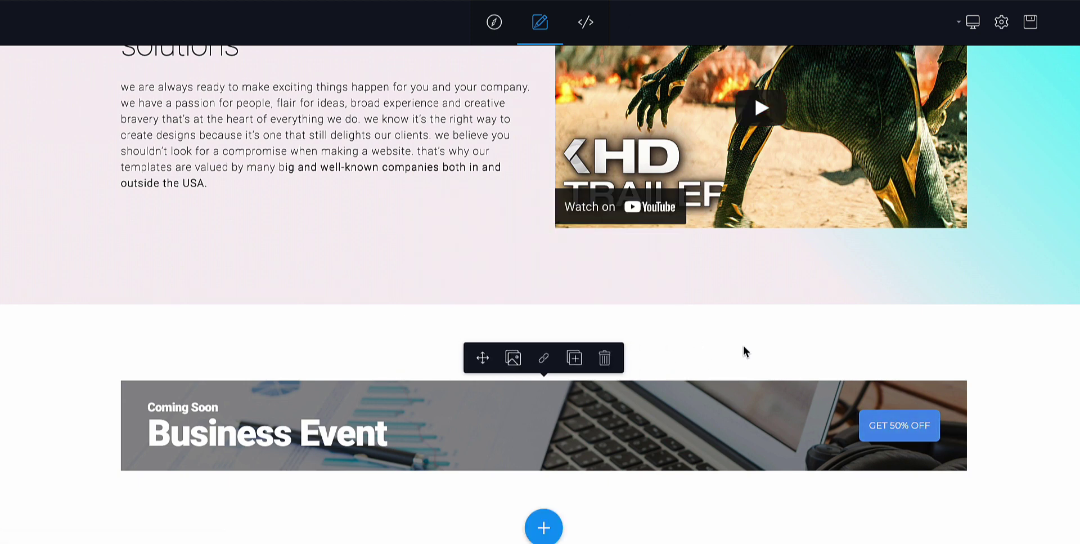
Step: Look through the media library for a replacement image for the Business Event banner, and close it without choosing one
click(514, 359)
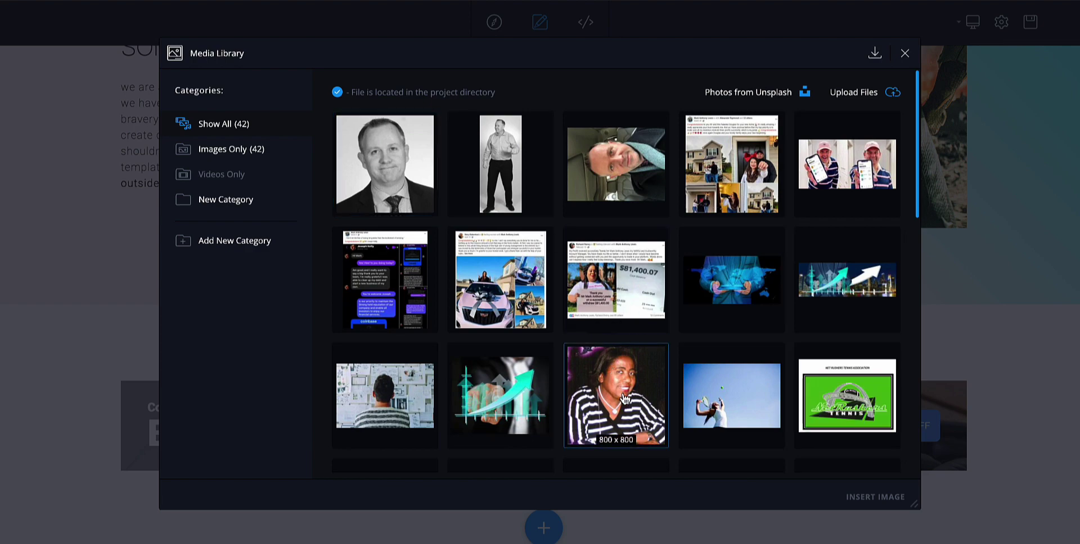
scroll(827, 262, down, 10)
scroll(827, 265, up, 10)
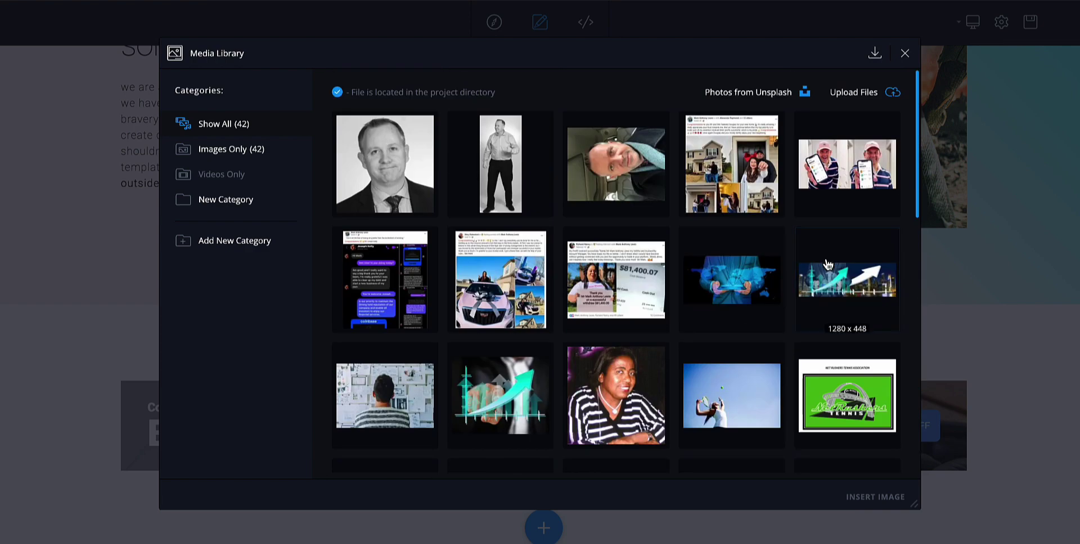
click(904, 54)
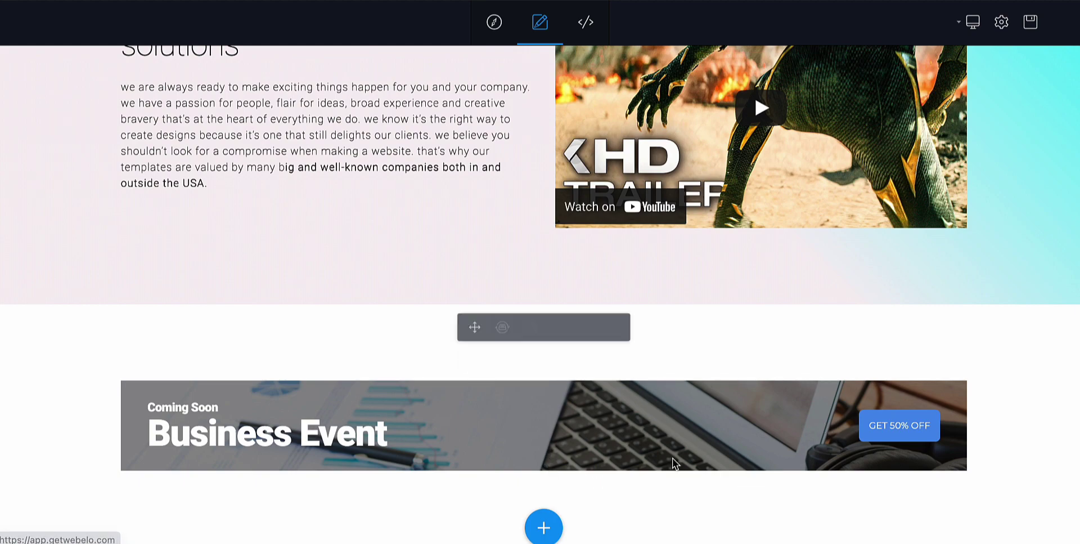
Step: Open the preset list below the Business Event banner, search it for "slider" and clear the search filter
scroll(658, 282, up, 5)
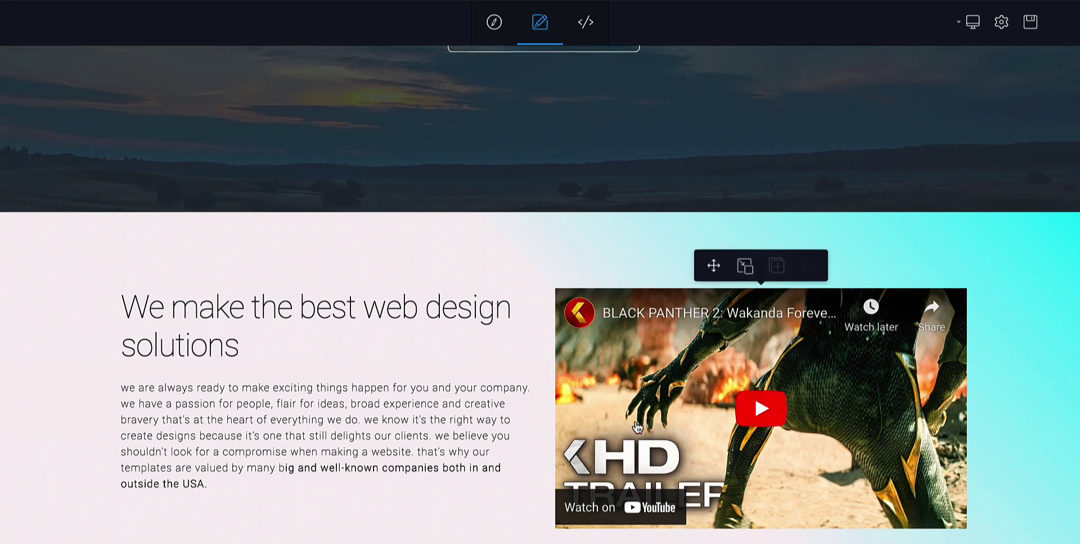
scroll(634, 427, up, 5)
scroll(635, 428, down, 10)
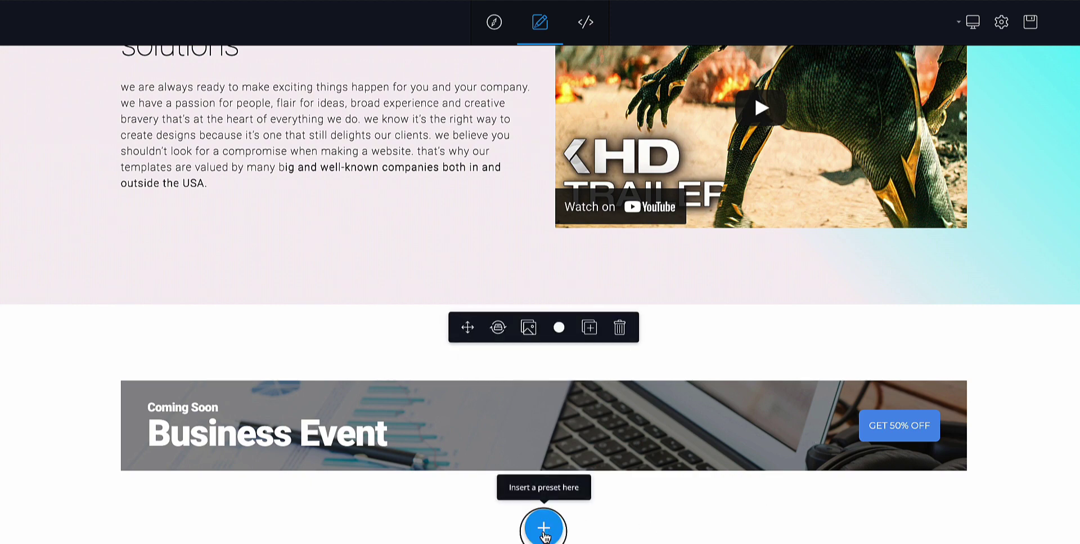
click(546, 532)
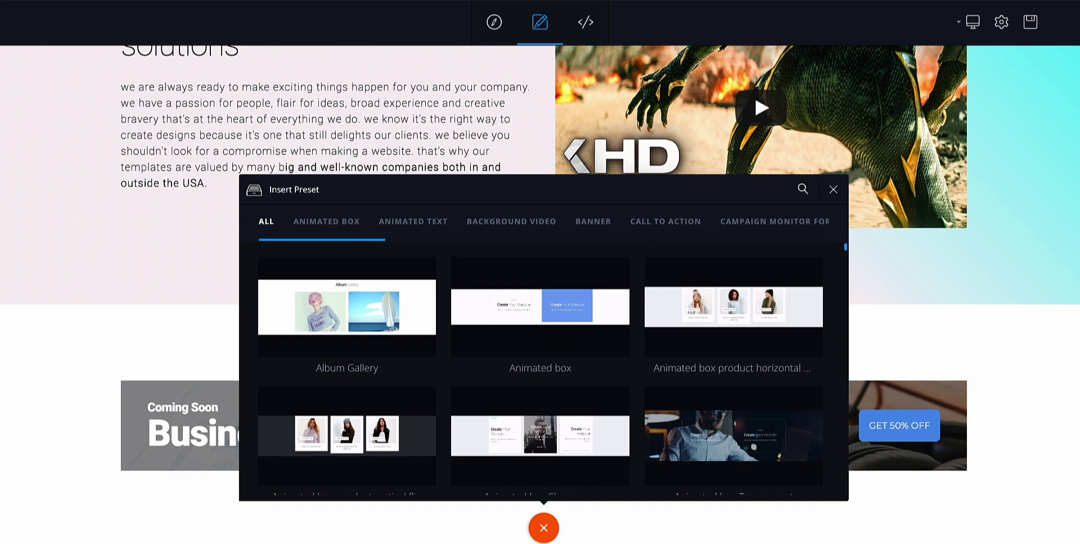
click(803, 189)
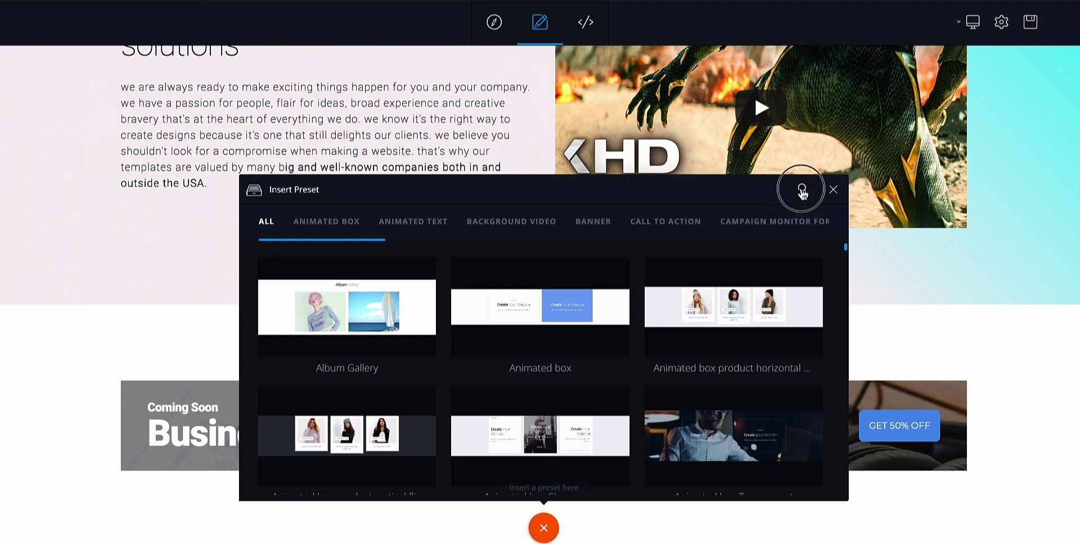
click(721, 191)
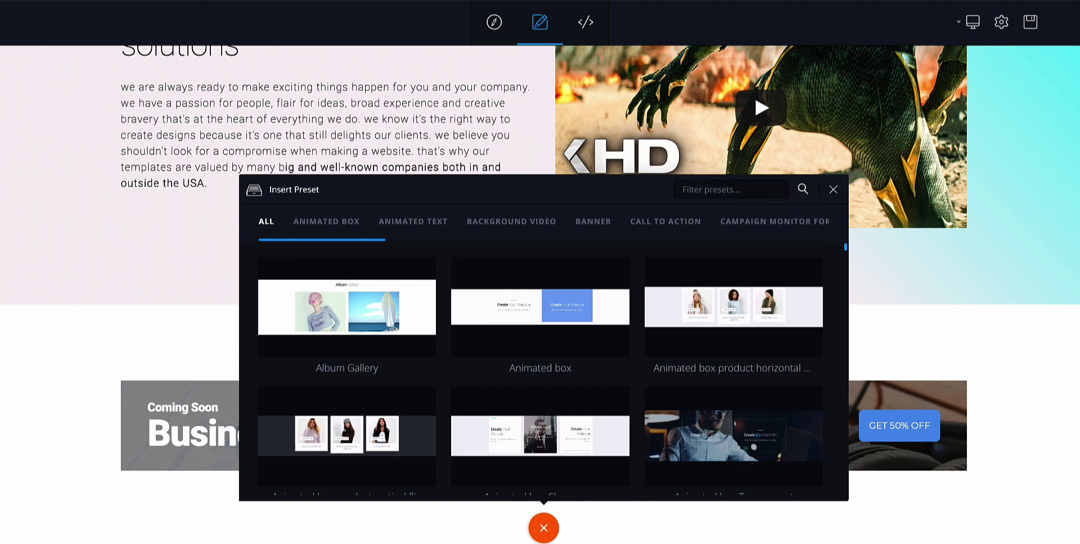
text(slider)
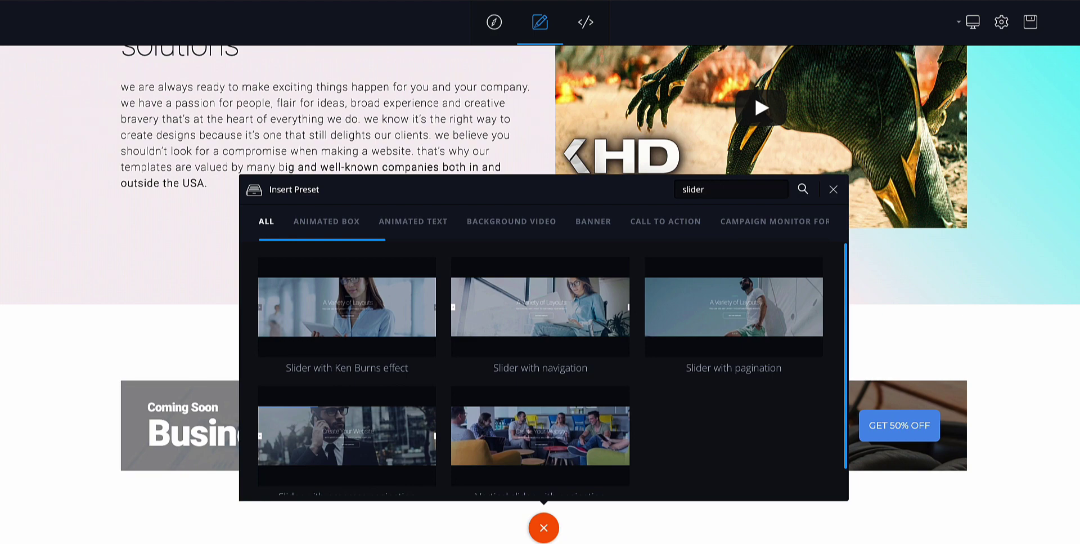
scroll(732, 339, down, 1)
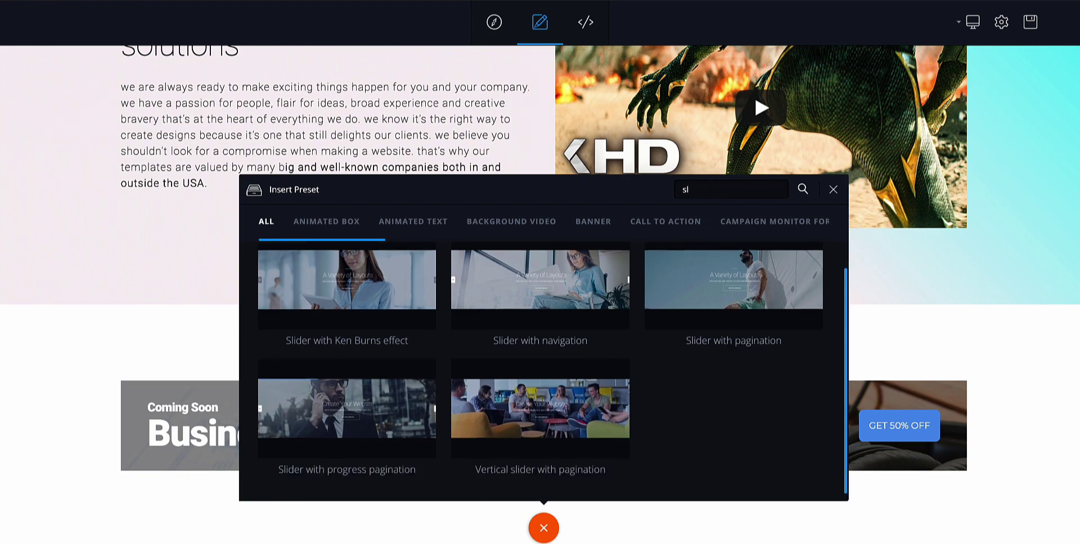
key(BackSpace)
key(BackSpace)
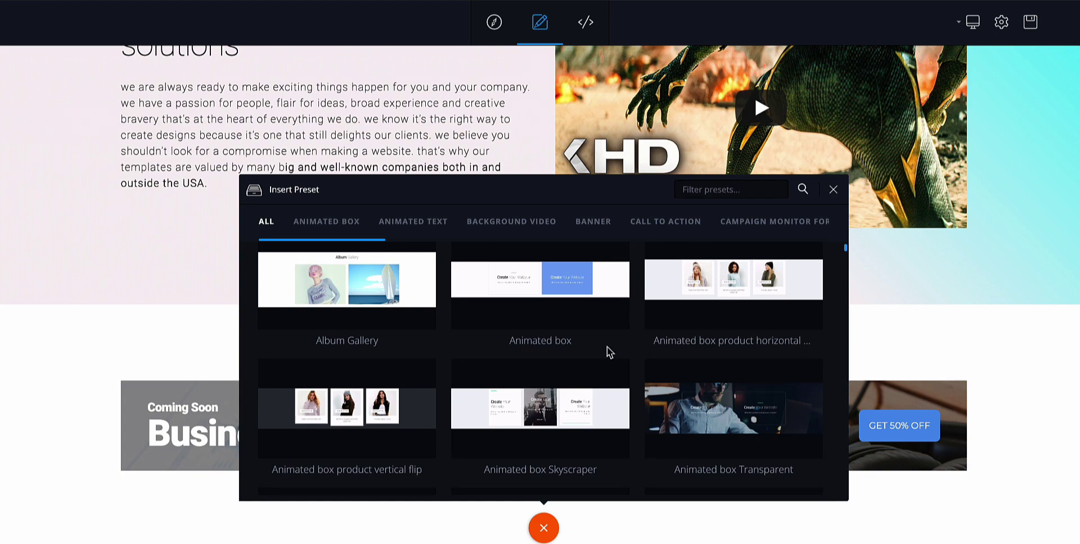
Step: Insert the Carousel fullwidth preset below the Business Event banner
scroll(607, 346, down, 12)
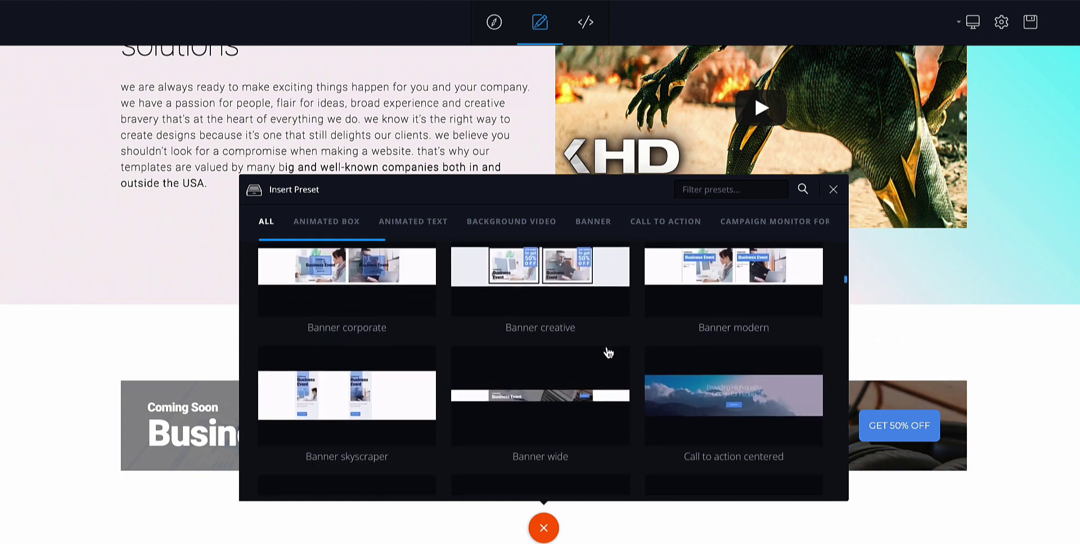
scroll(608, 353, down, 6)
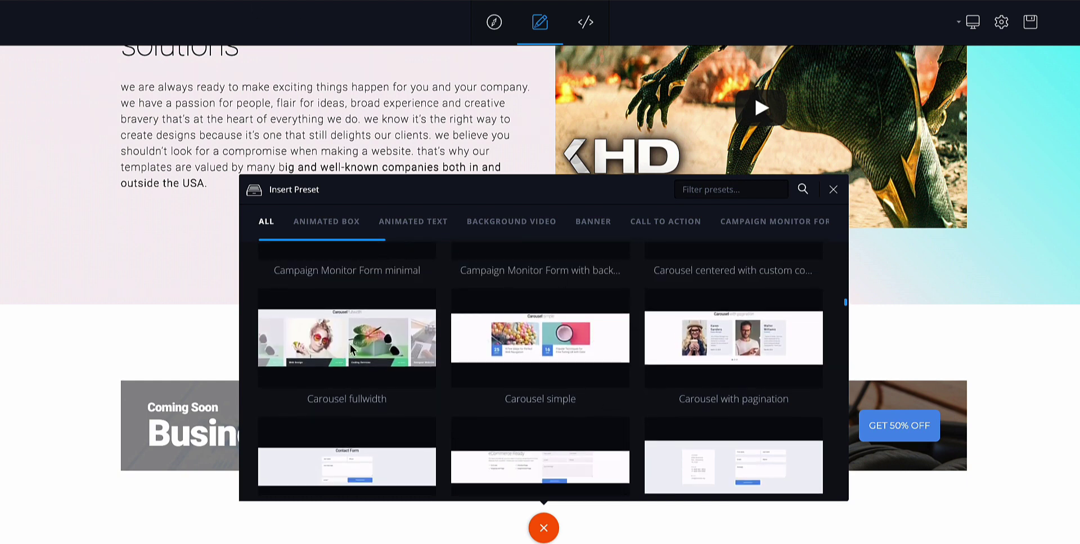
scroll(350, 343, up, 1)
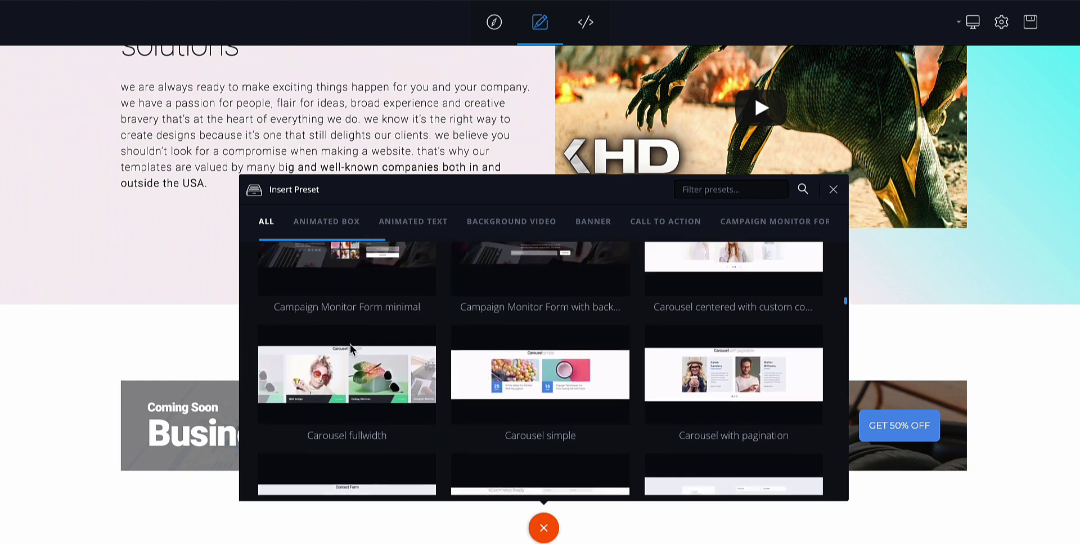
click(349, 382)
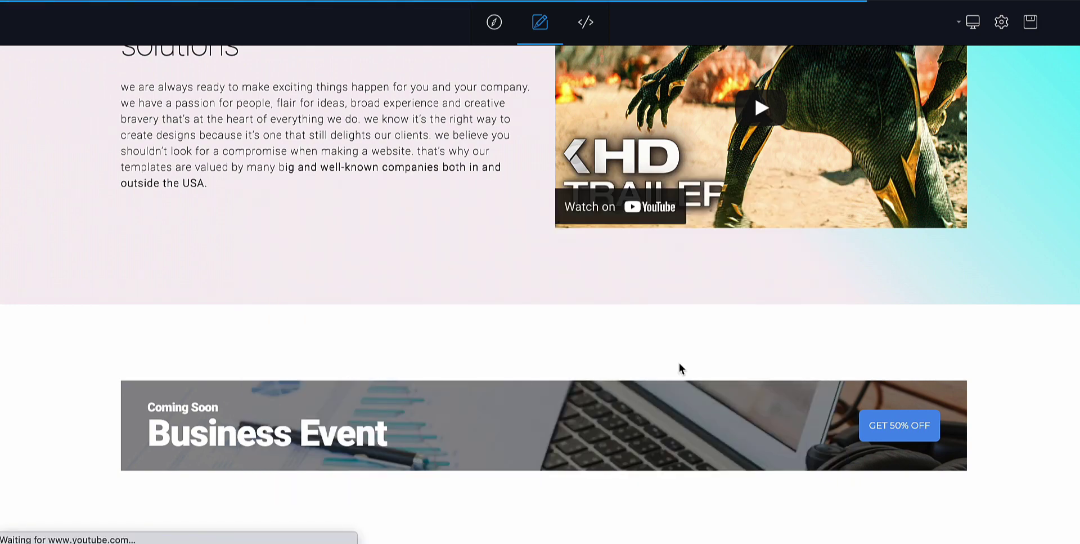
Step: Examine the new Carousel fullwidth section, including its slides, heading and placement under the banner
scroll(680, 368, down, 5)
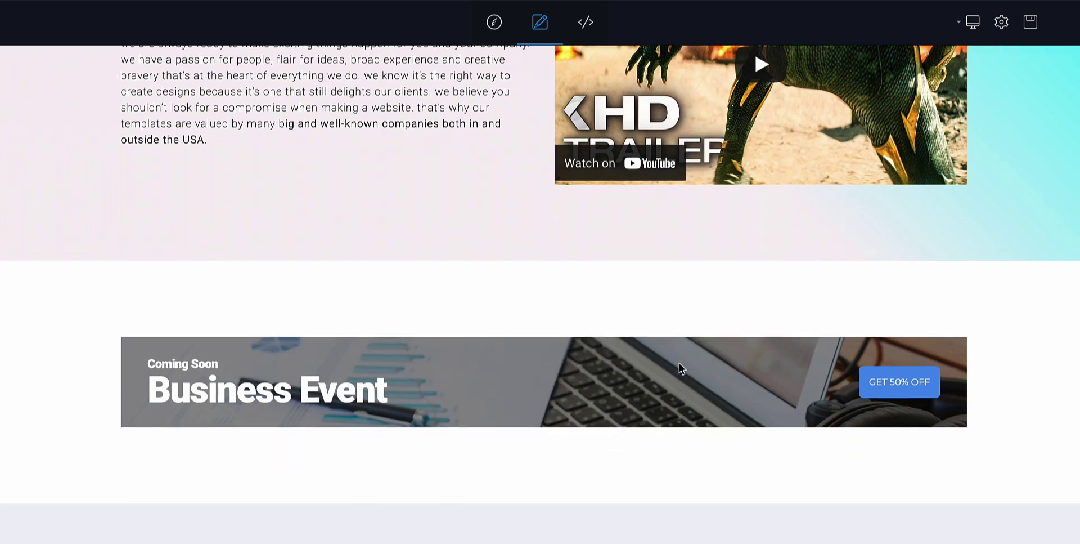
scroll(680, 365, down, 4)
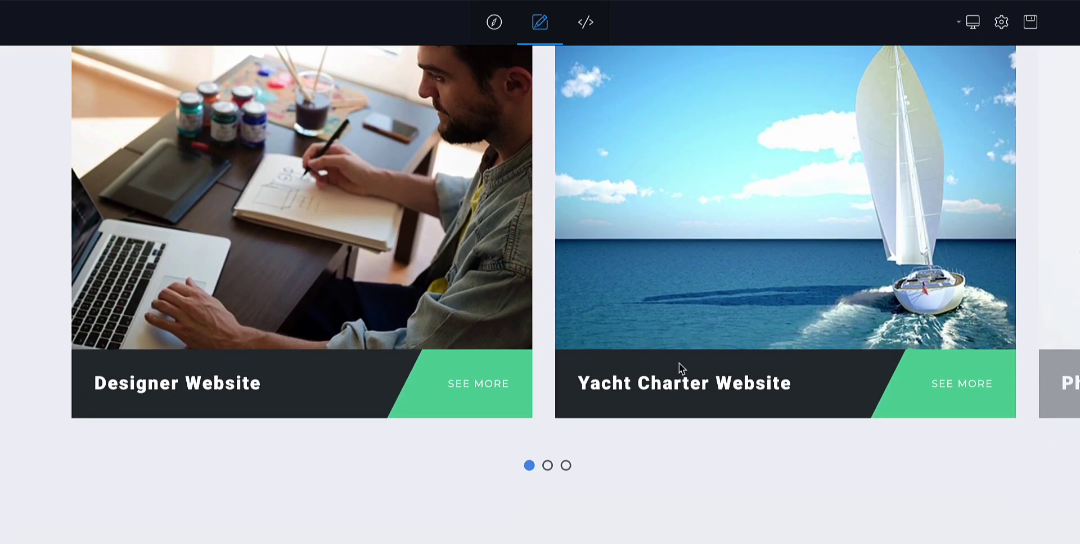
scroll(679, 362, up, 3)
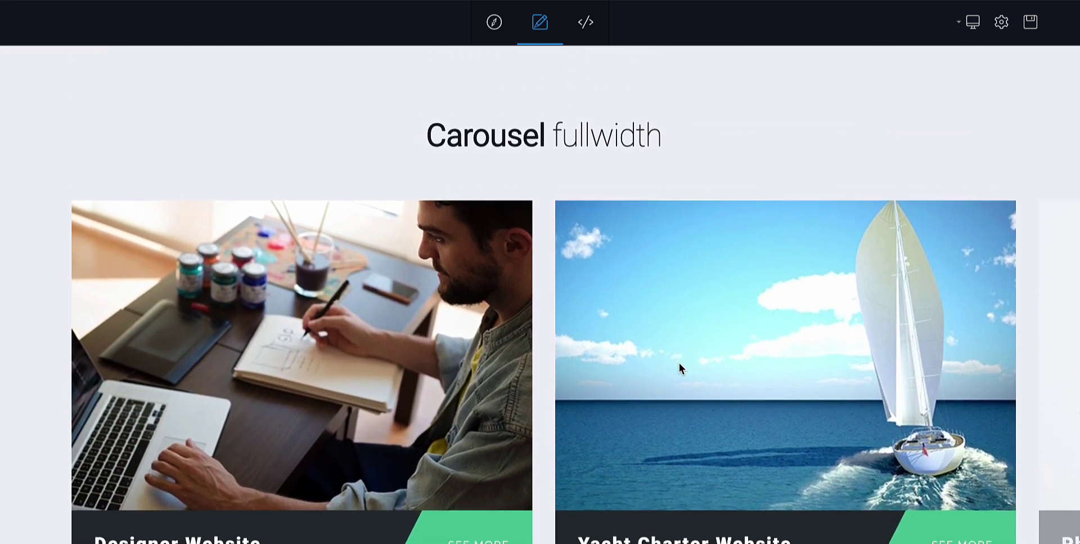
scroll(680, 363, down, 2)
scroll(679, 363, up, 4)
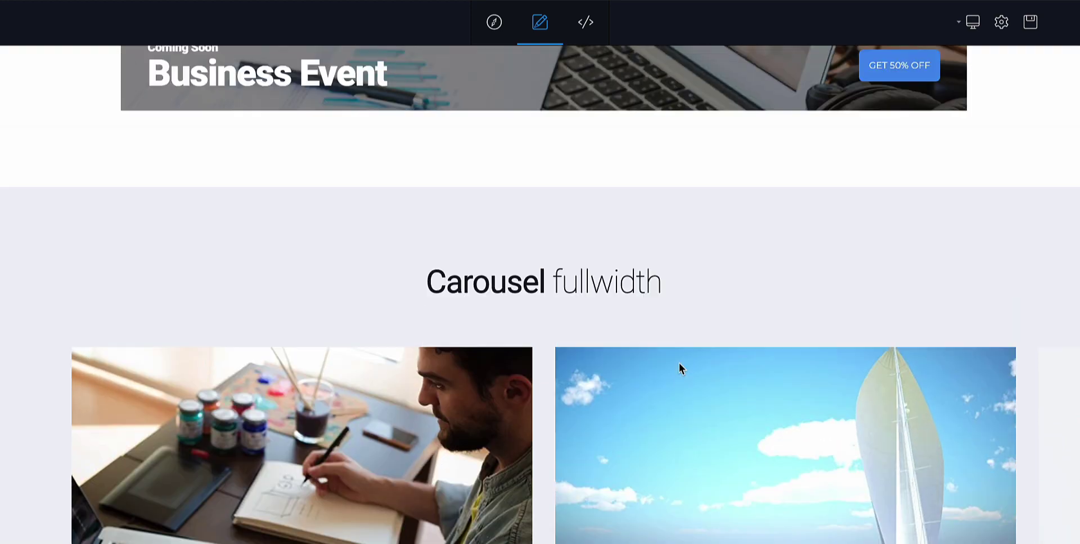
scroll(680, 363, up, 2)
scroll(680, 363, down, 5)
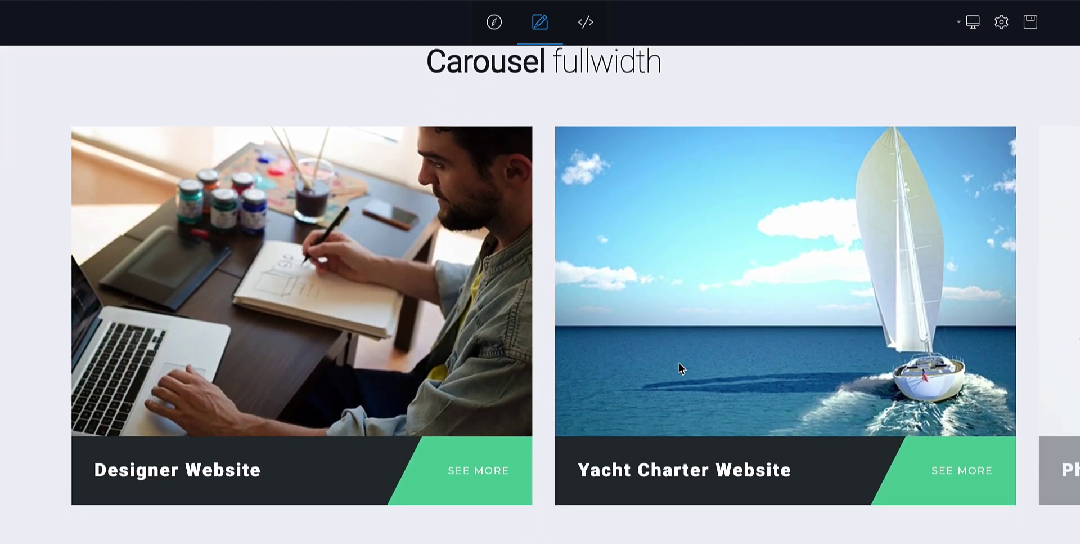
scroll(680, 368, up, 1)
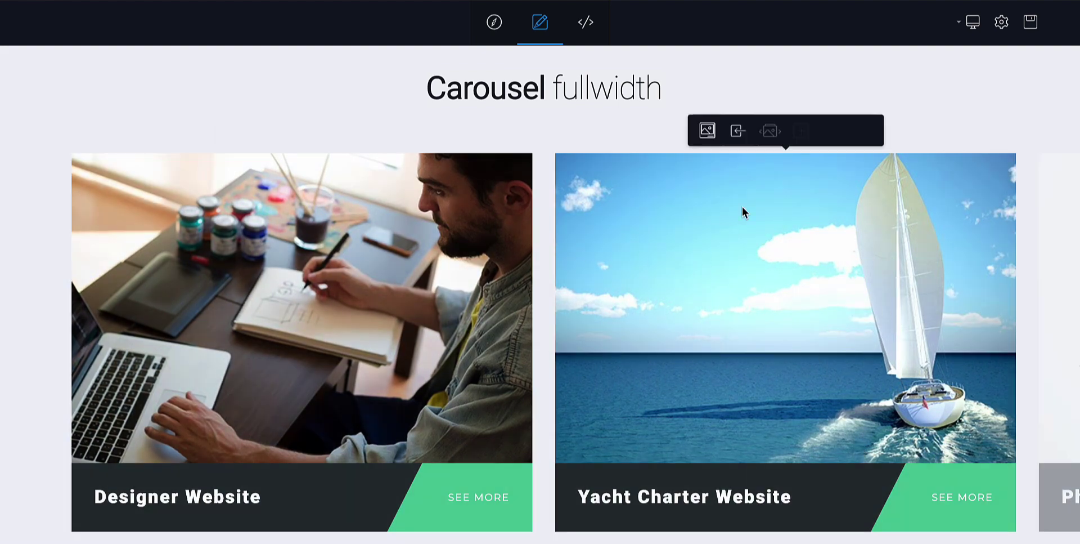
Step: Replace the Carousel fullwidth section with the Post carousel variant 3 preset, filtering the presets by "carousel"
scroll(741, 207, up, 3)
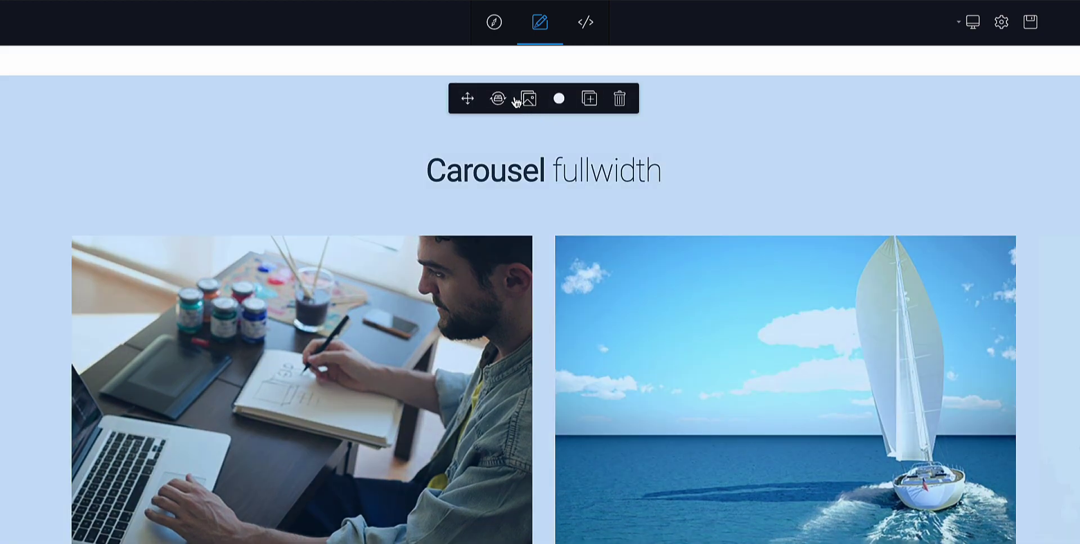
click(498, 99)
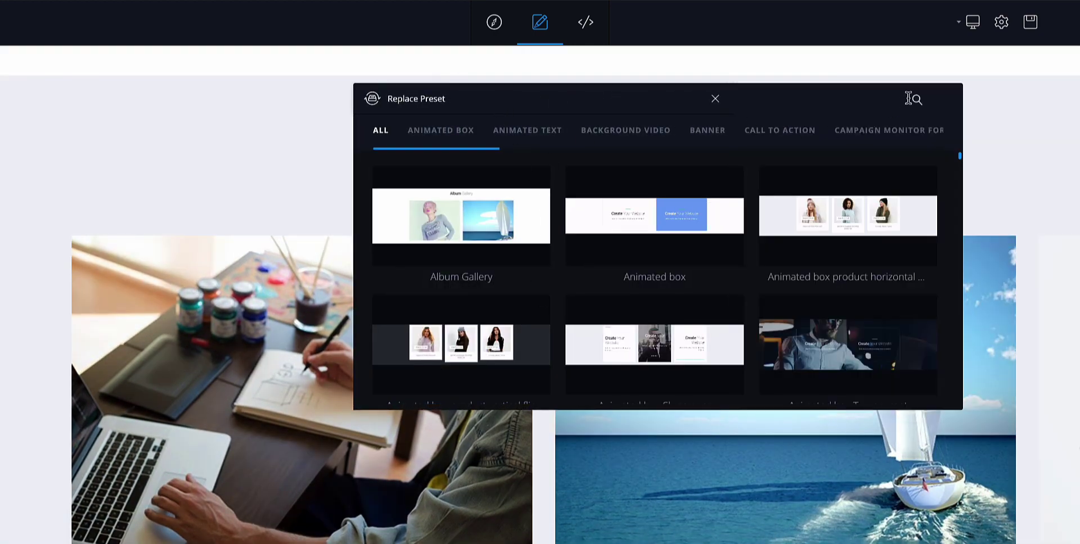
click(918, 102)
click(815, 99)
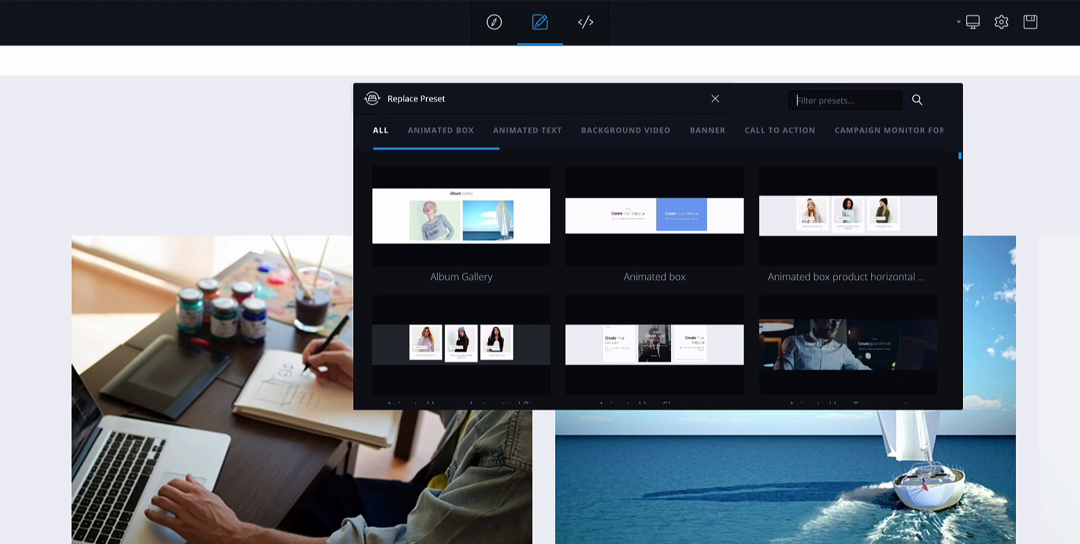
text(carousel)
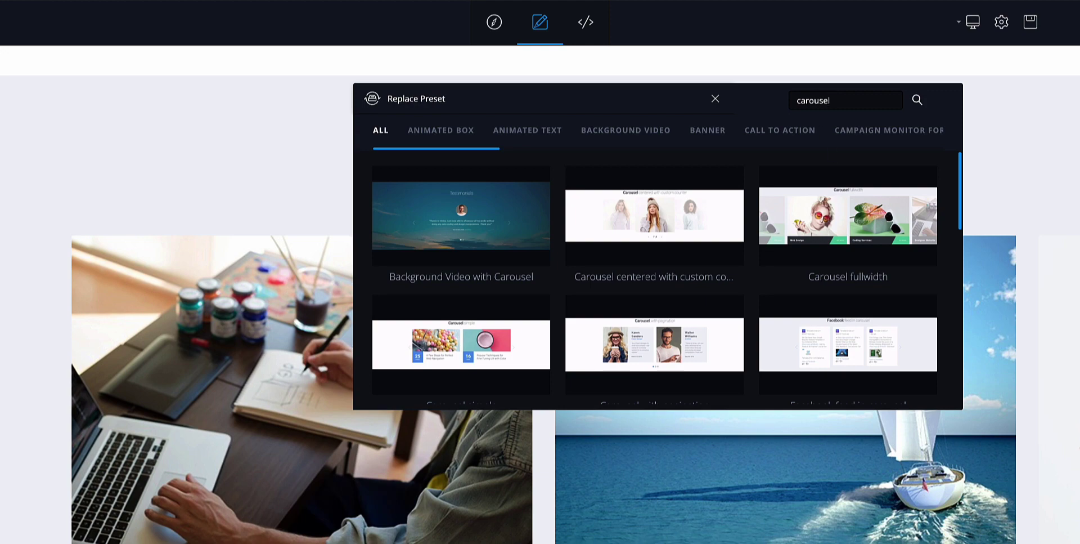
scroll(885, 288, down, 3)
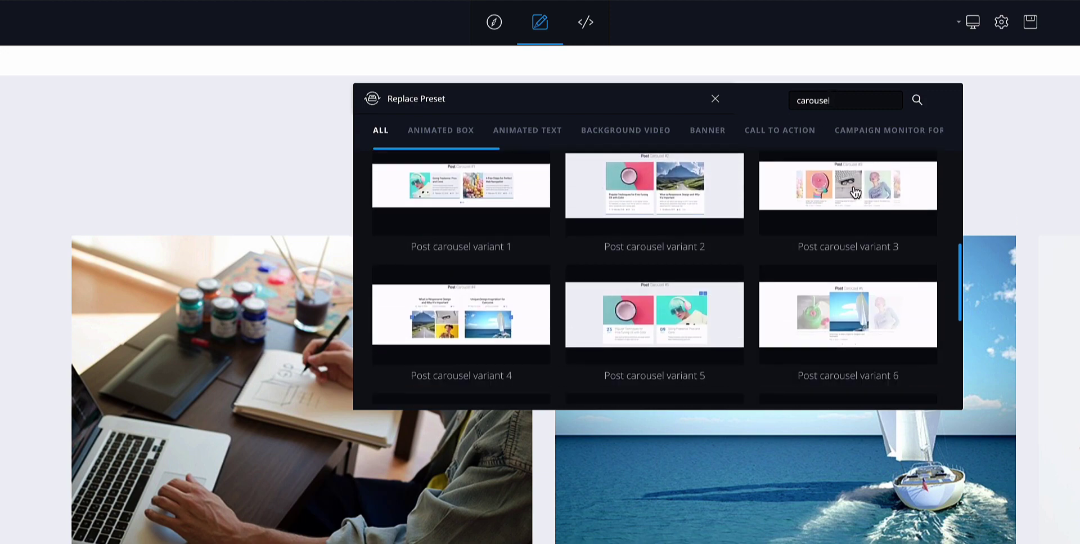
click(856, 192)
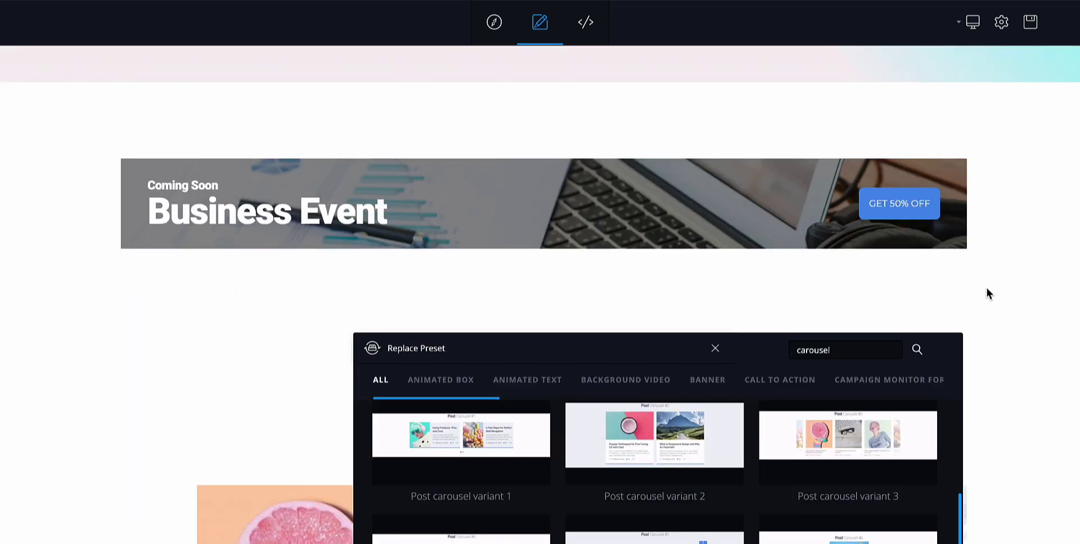
scroll(1012, 295, down, 5)
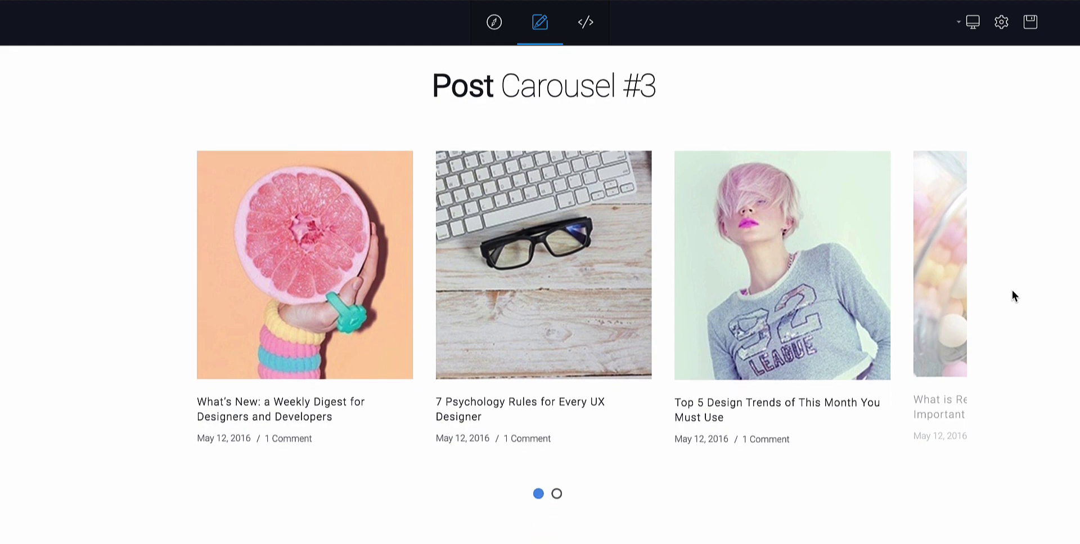
scroll(995, 299, up, 5)
scroll(991, 299, down, 5)
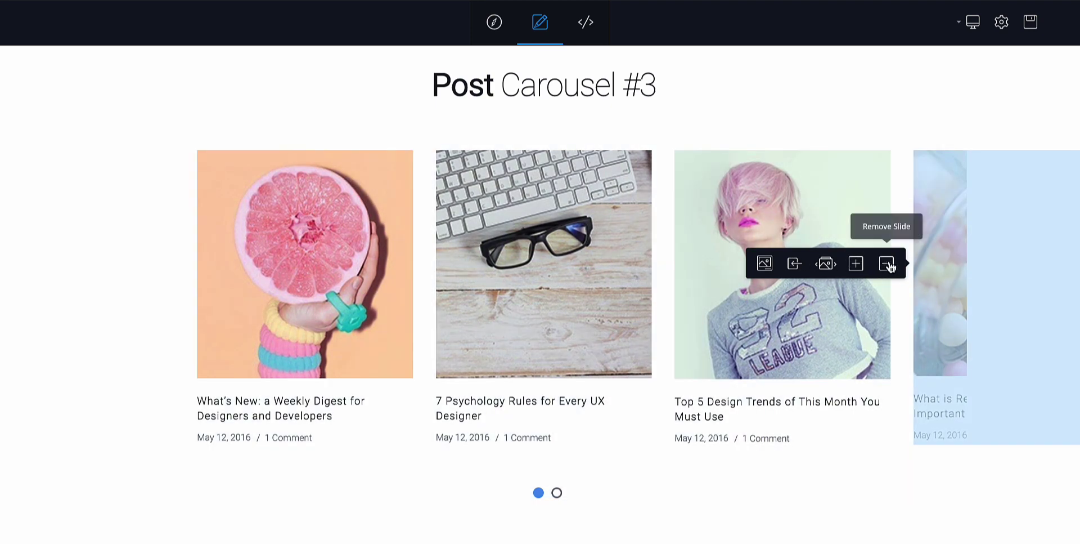
Step: Move the "What is Responsive Design and Why It's Important" slide two places earlier, directly after the first slide
click(796, 264)
mouse_move(799, 268)
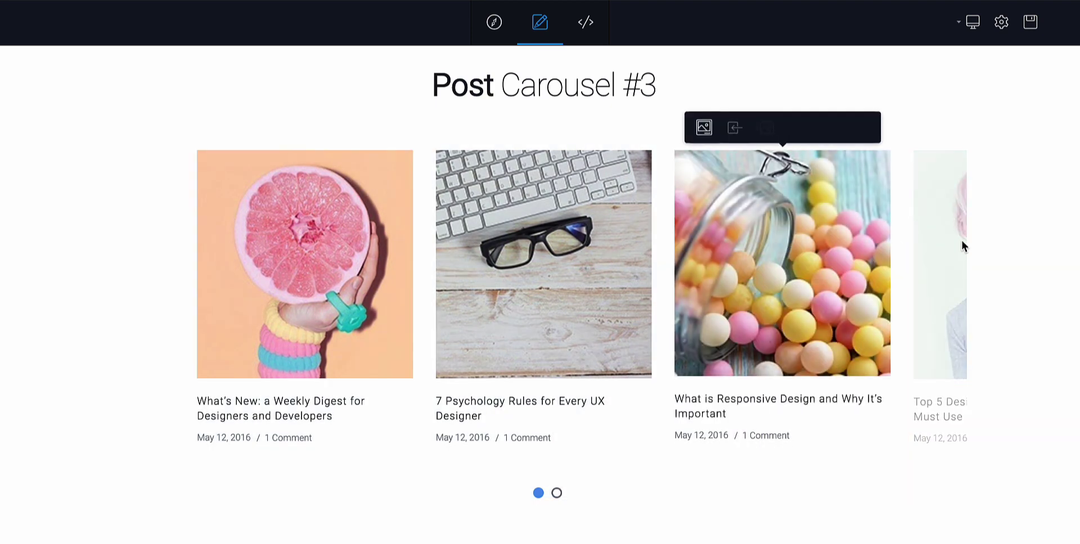
click(736, 129)
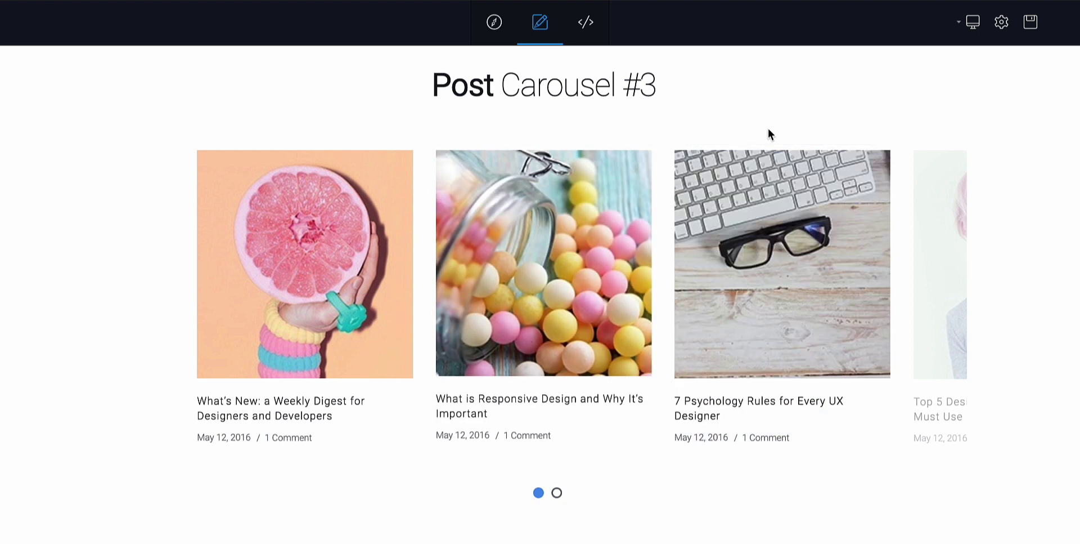
Step: Open the media library for the first carousel slide's image and upload the man's portrait JPG from the Documents folder
mouse_move(305, 210)
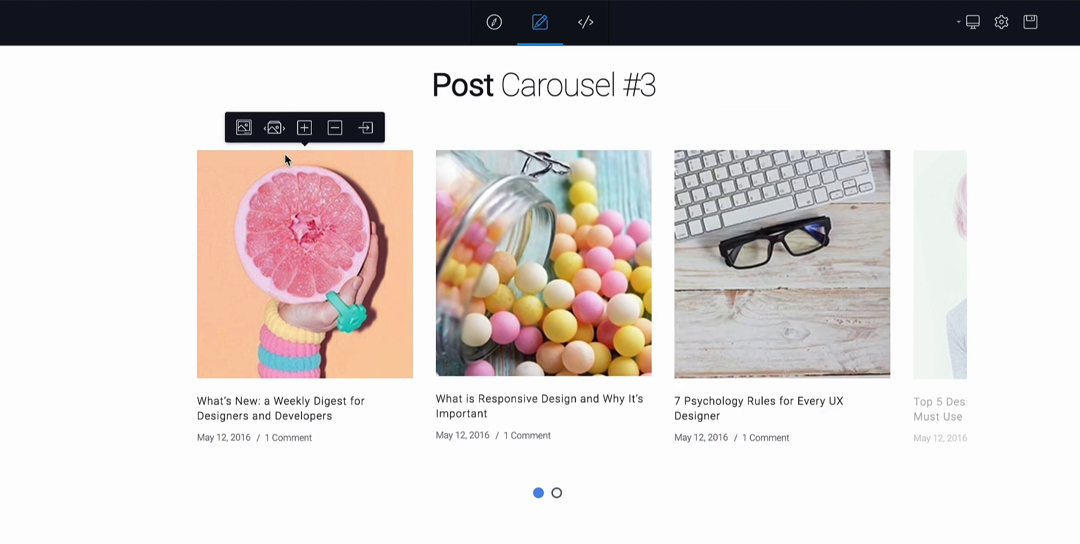
click(244, 129)
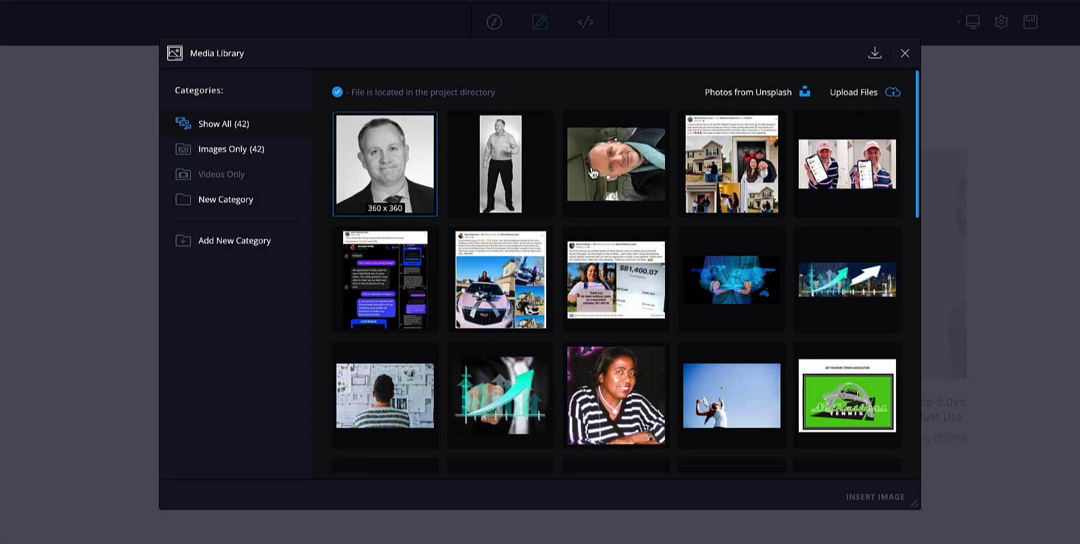
scroll(731, 303, down, 5)
scroll(733, 321, up, 1)
scroll(732, 318, up, 5)
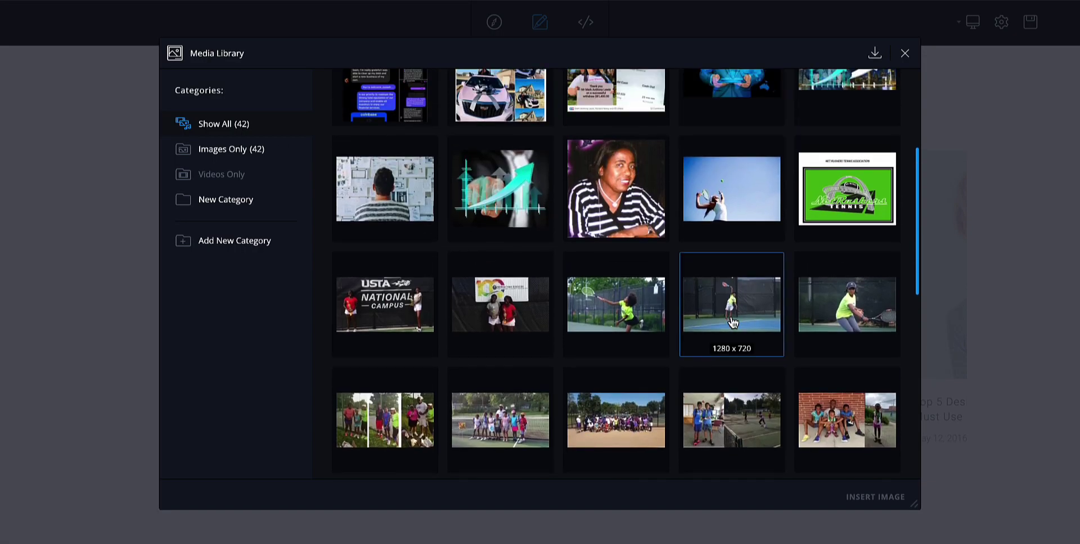
click(853, 94)
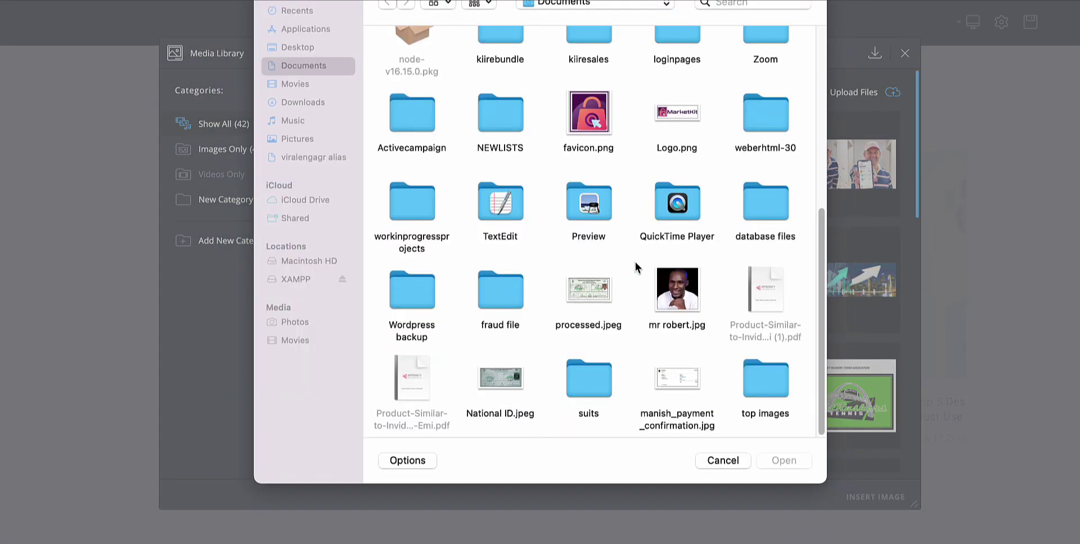
click(668, 290)
click(798, 460)
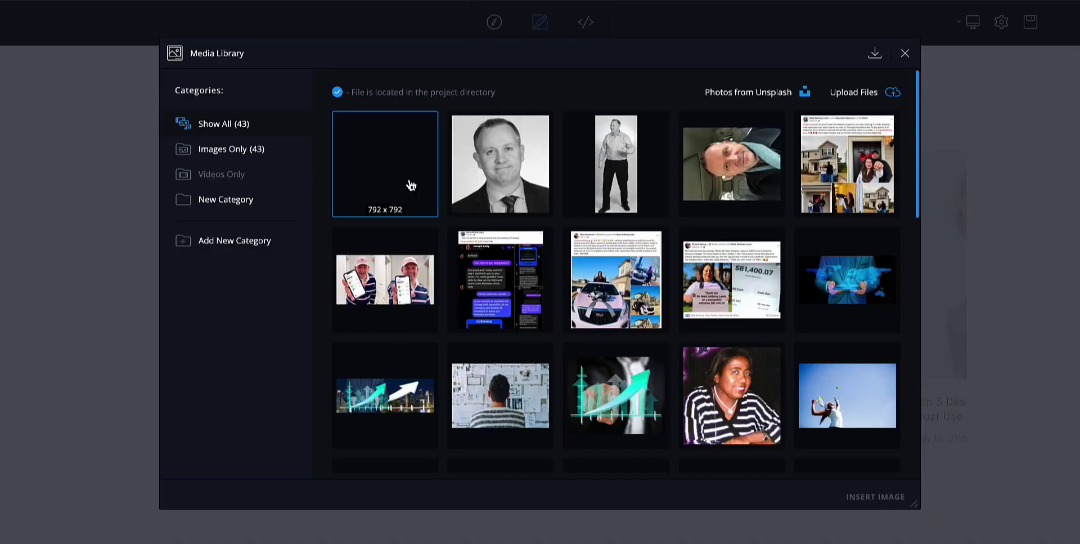
Step: Replace the first slide's image with the uploaded portrait, enlarging the crop area to the full 792 x 792
click(396, 166)
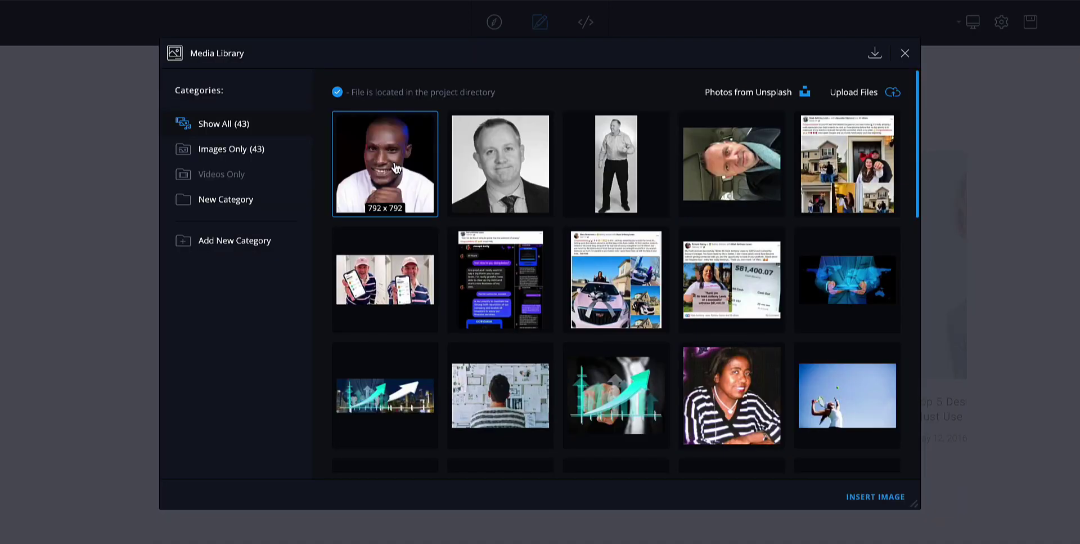
click(879, 494)
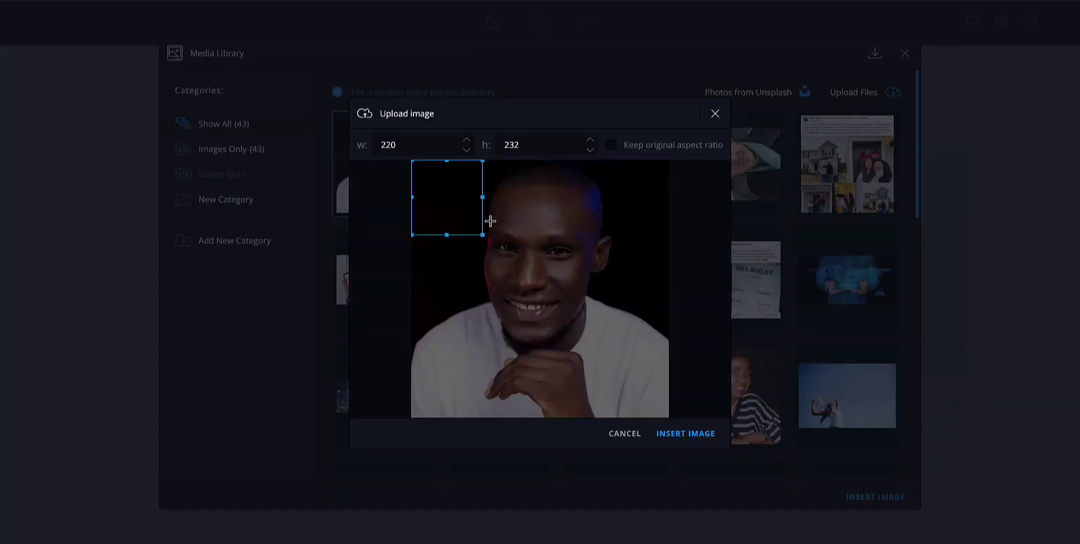
mouse_move(461, 201)
mouse_down()
mouse_move(512, 207)
mouse_move(456, 200)
mouse_up()
drag(483, 232, 697, 421)
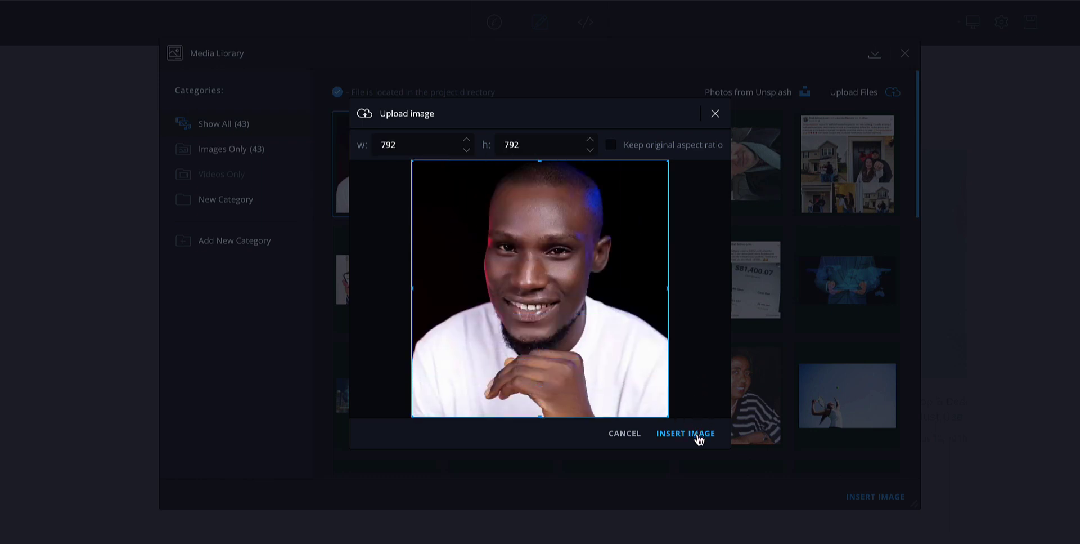
click(686, 433)
click(875, 496)
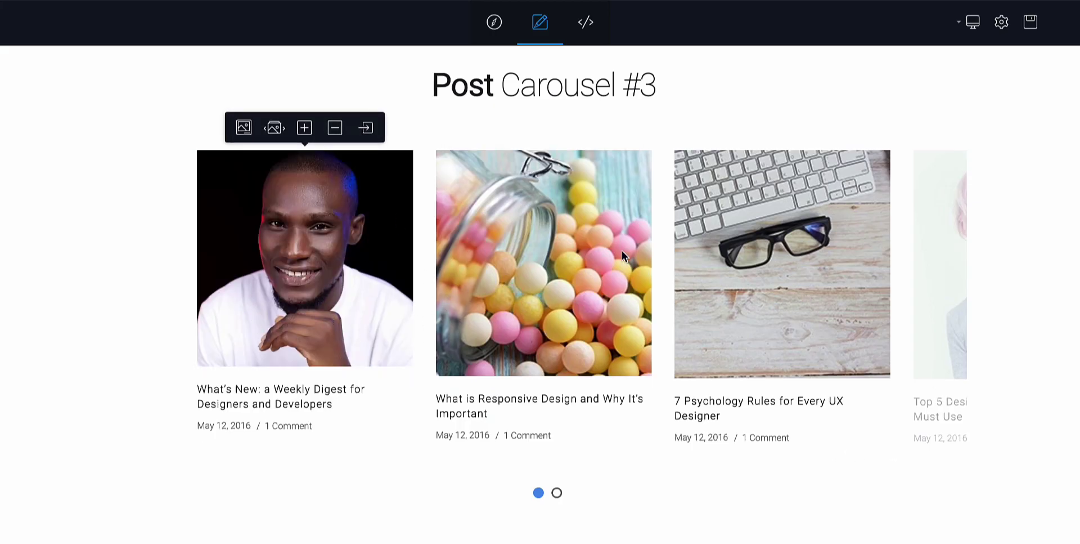
Step: Delete the letters "kly" from "Weekly" in the first slide's title so it reads "What's New: a Wee Digest for Designers and Developers"
scroll(623, 351, down, 1)
click(309, 364)
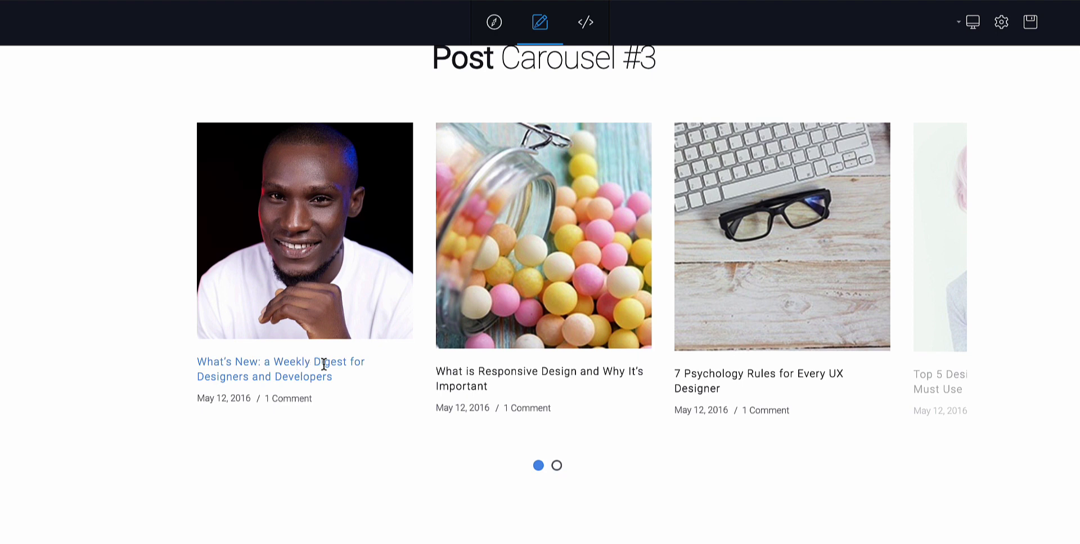
key(BackSpace)
key(BackSpace)
key(BackSpace)
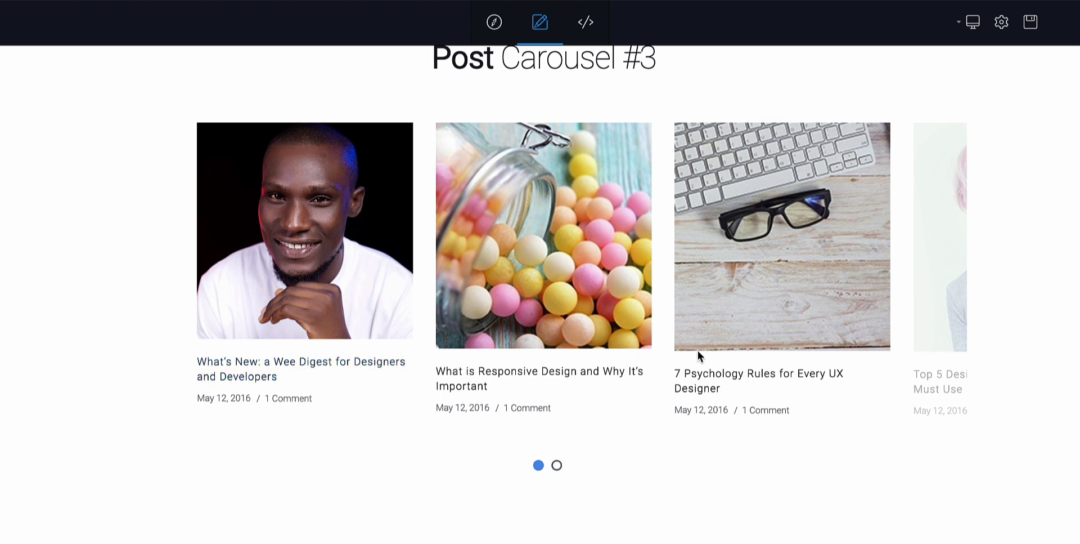
Step: Review the edited page from the Post Carousel #3 section up through the video section to the header
scroll(704, 327, up, 2)
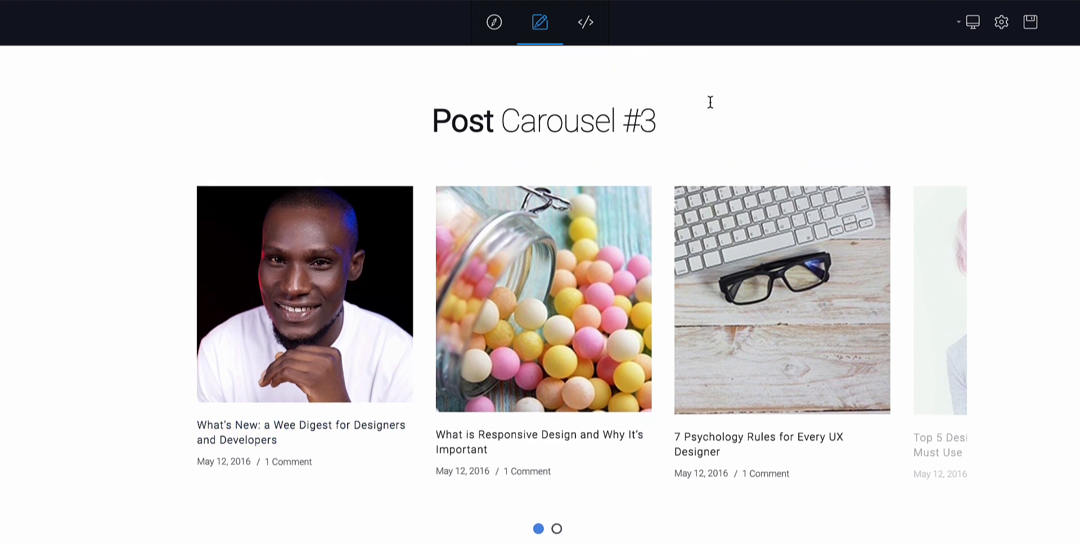
scroll(601, 163, up, 5)
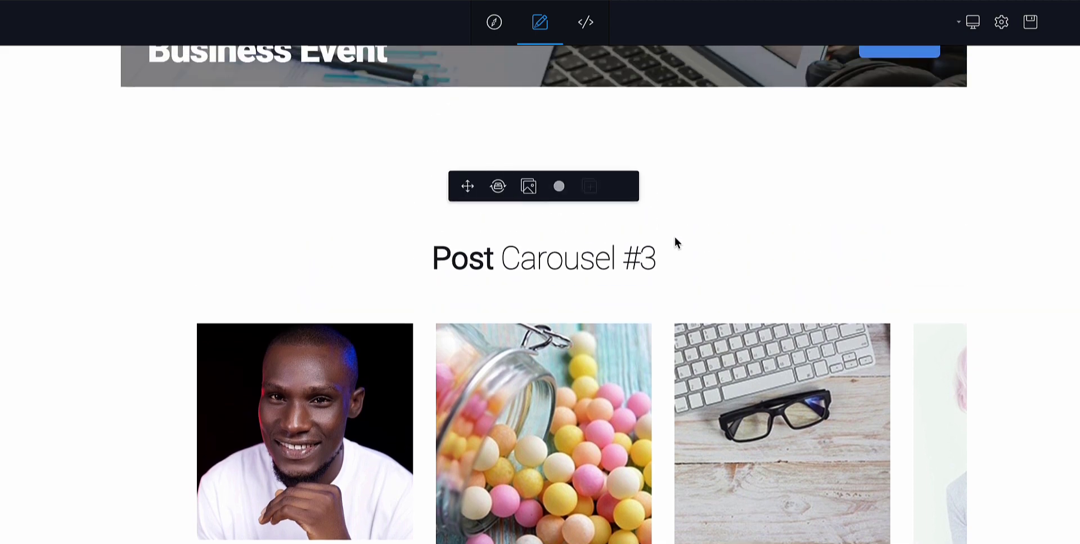
scroll(685, 260, down, 2)
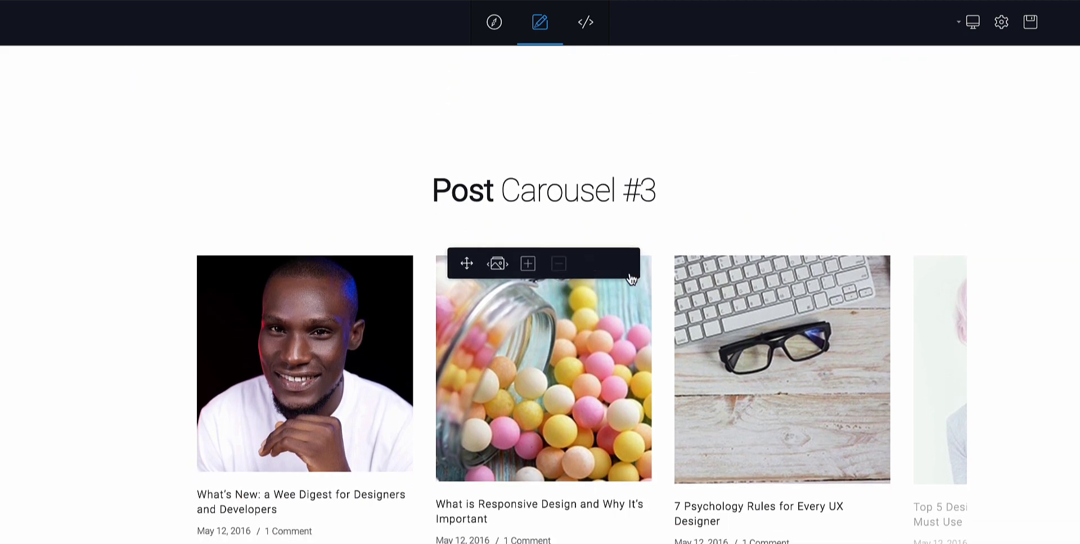
scroll(747, 259, down, 4)
scroll(747, 259, up, 4)
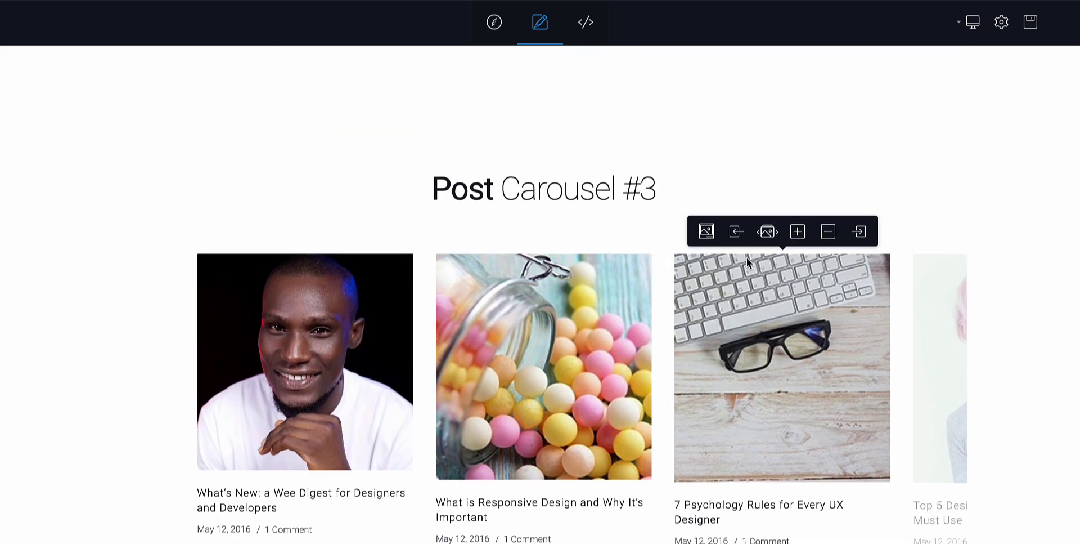
scroll(747, 258, up, 20)
scroll(748, 259, down, 5)
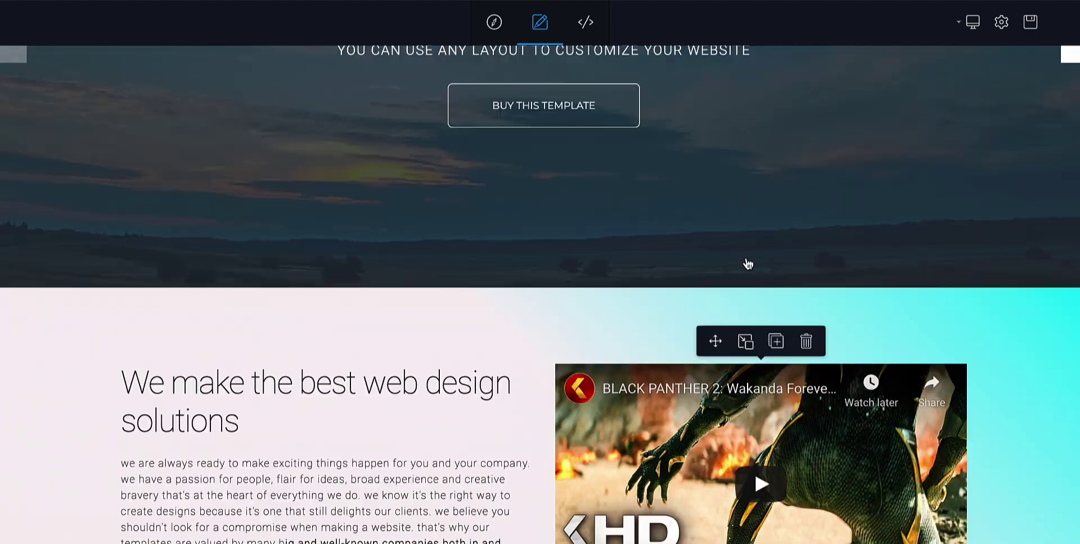
scroll(748, 263, down, 10)
scroll(748, 263, up, 13)
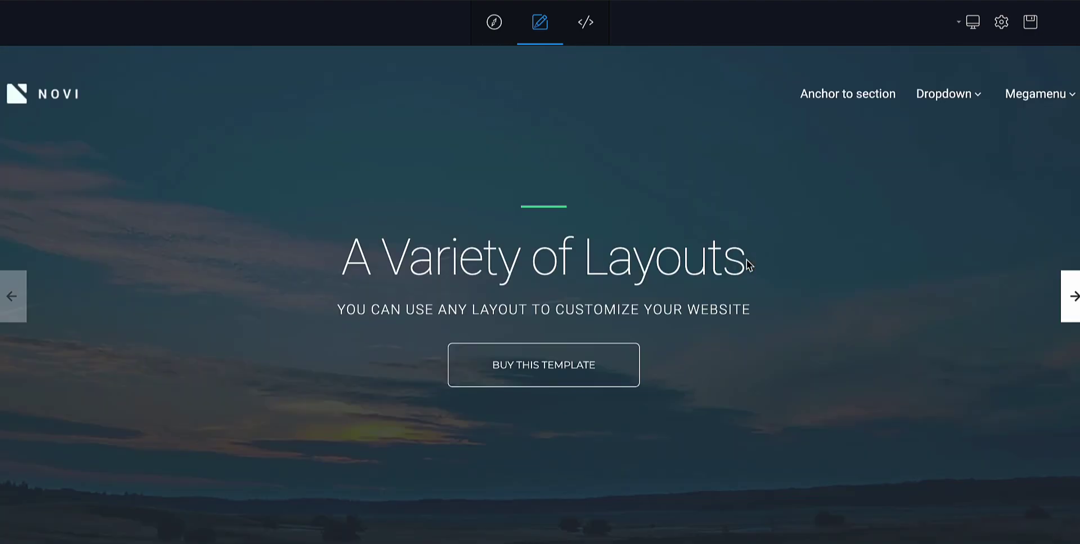
Step: Save the changes made to the page
click(1030, 25)
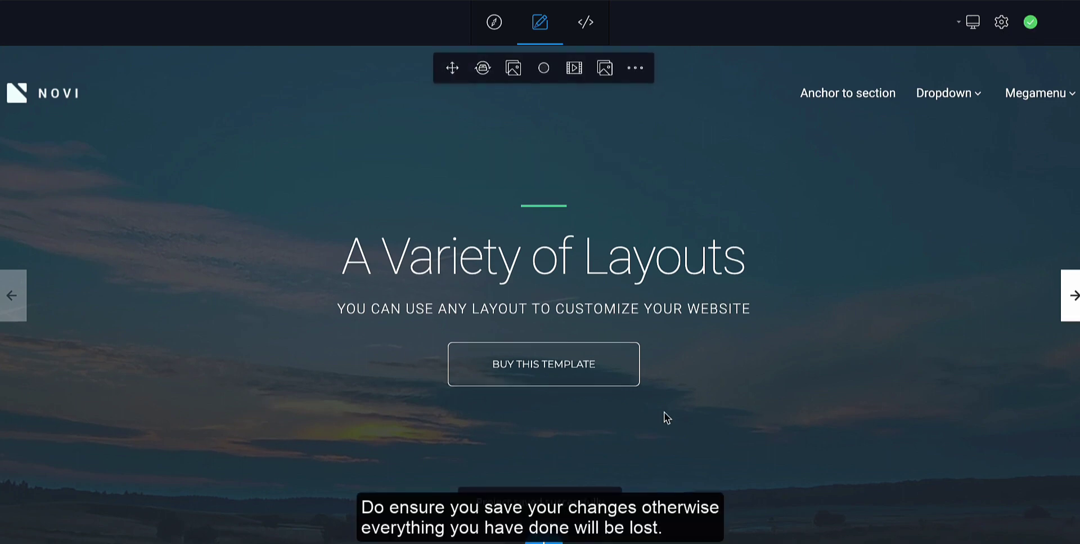
scroll(665, 415, down, 3)
scroll(664, 414, up, 2)
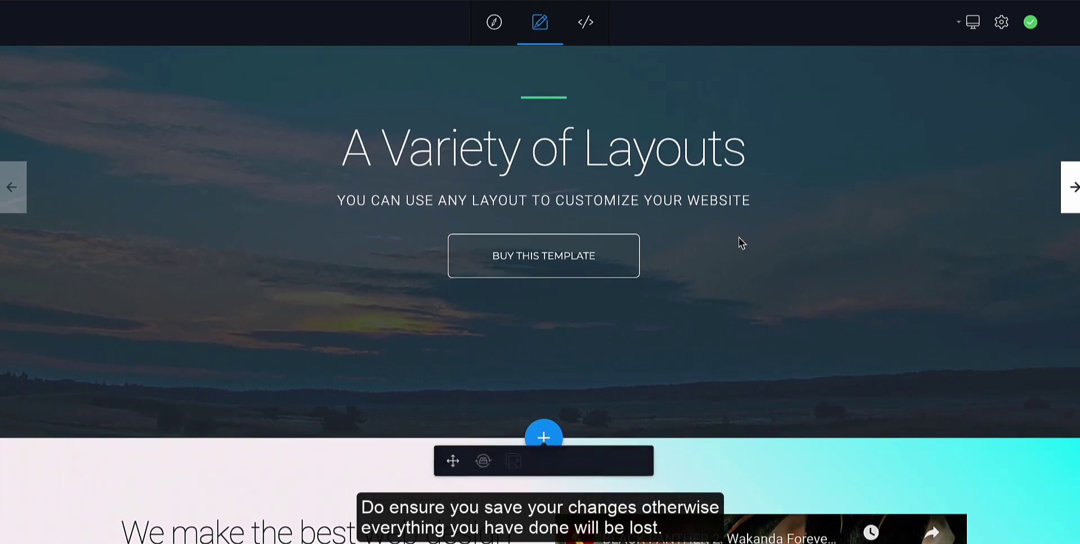
scroll(759, 250, up, 2)
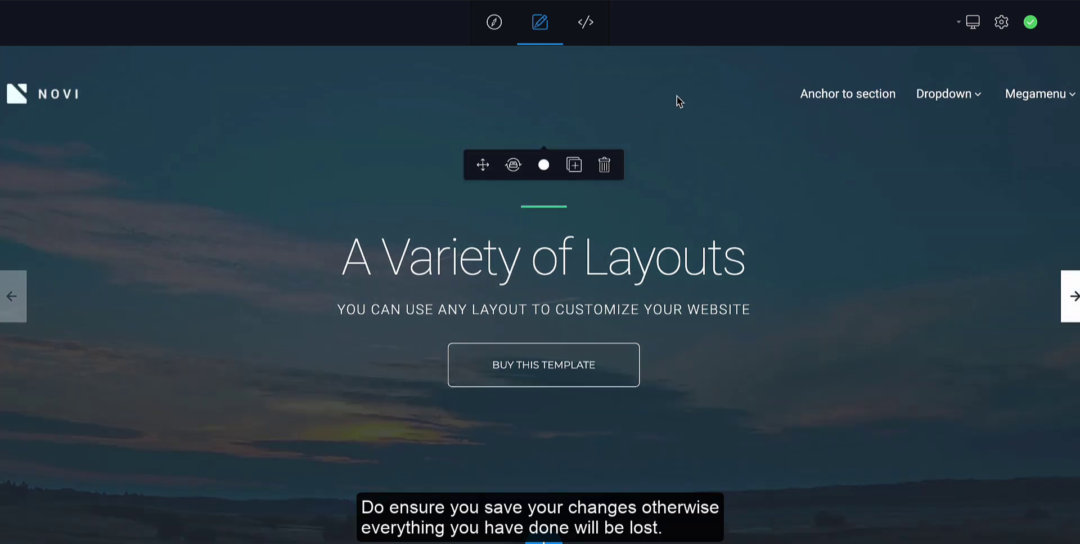
scroll(803, 262, down, 1)
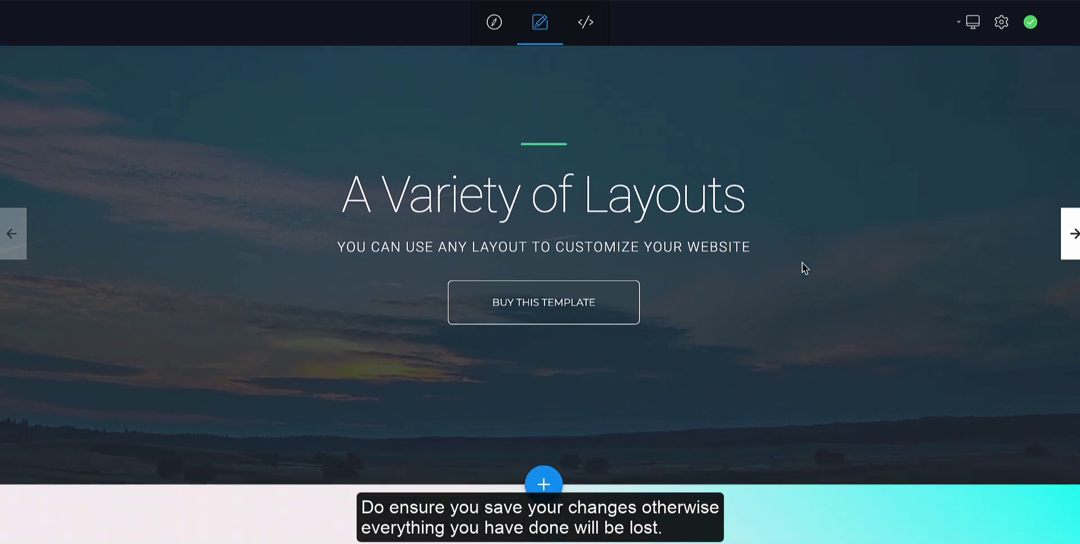
scroll(837, 242, up, 1)
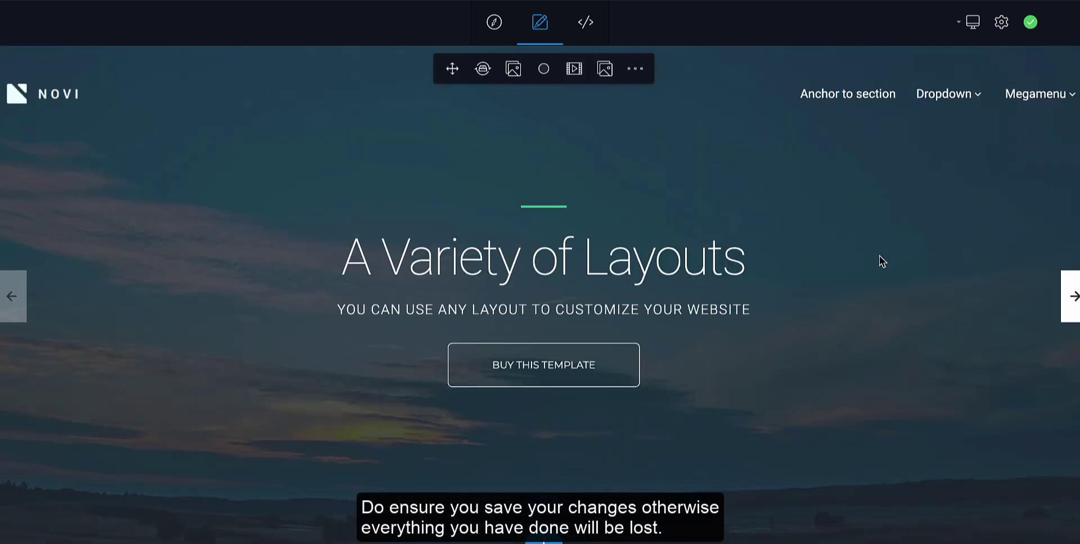
scroll(880, 261, down, 1)
scroll(911, 259, up, 1)
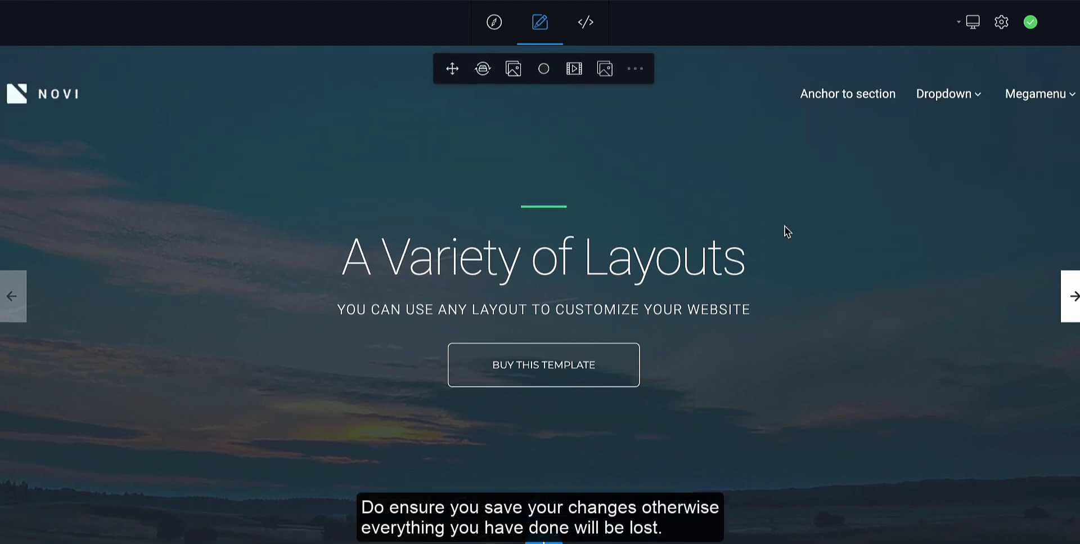